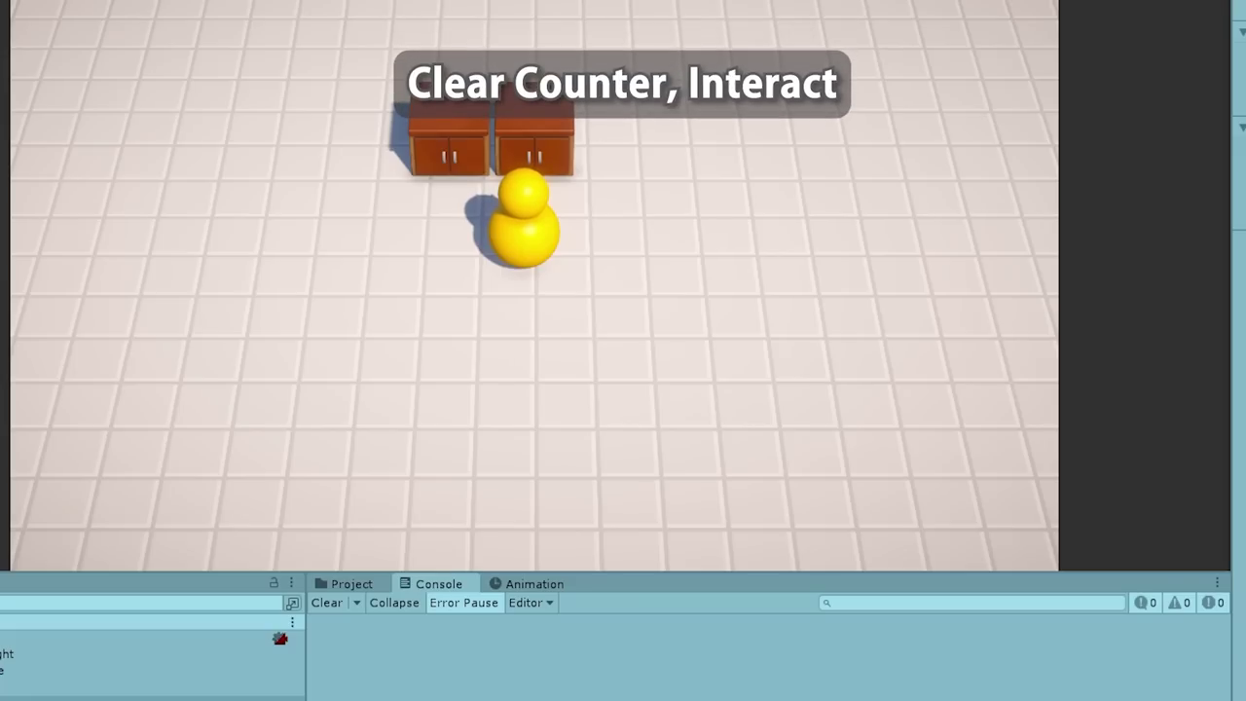
Step: Walk the duck between the left and right counters to check the selected-counter highlight
key(s)
key(d)
key(w)
key(s)
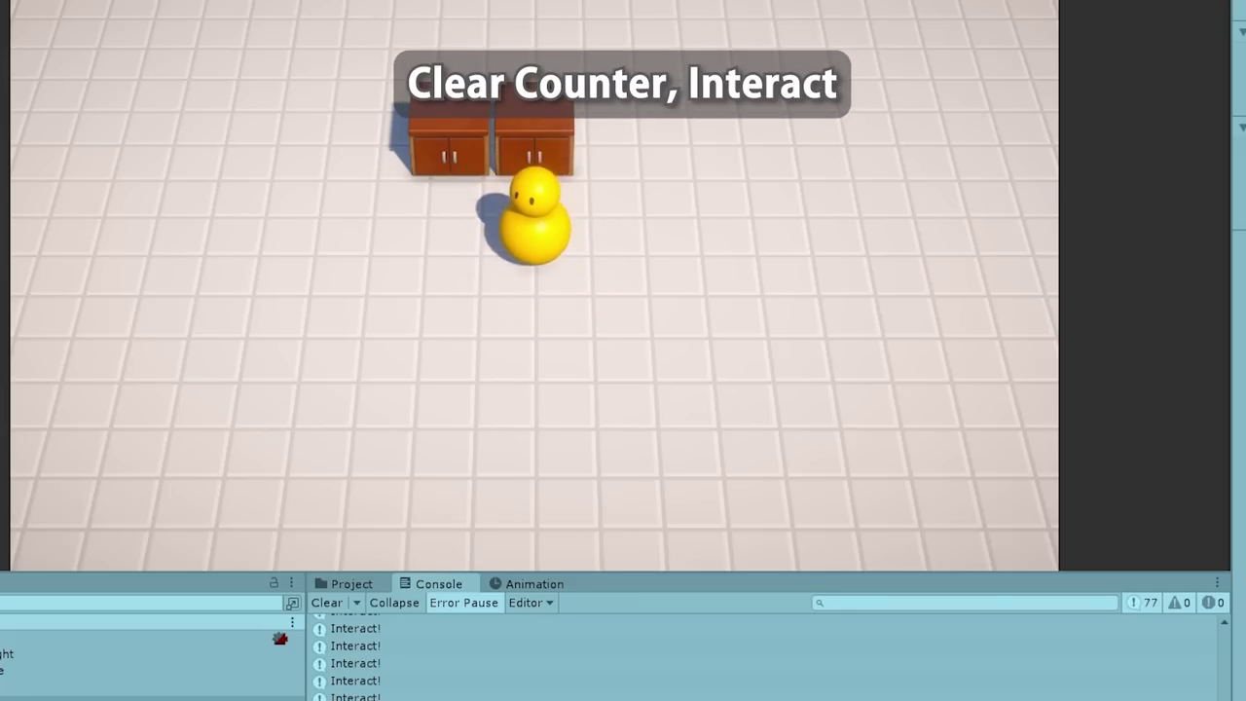
key(a)
key(w)
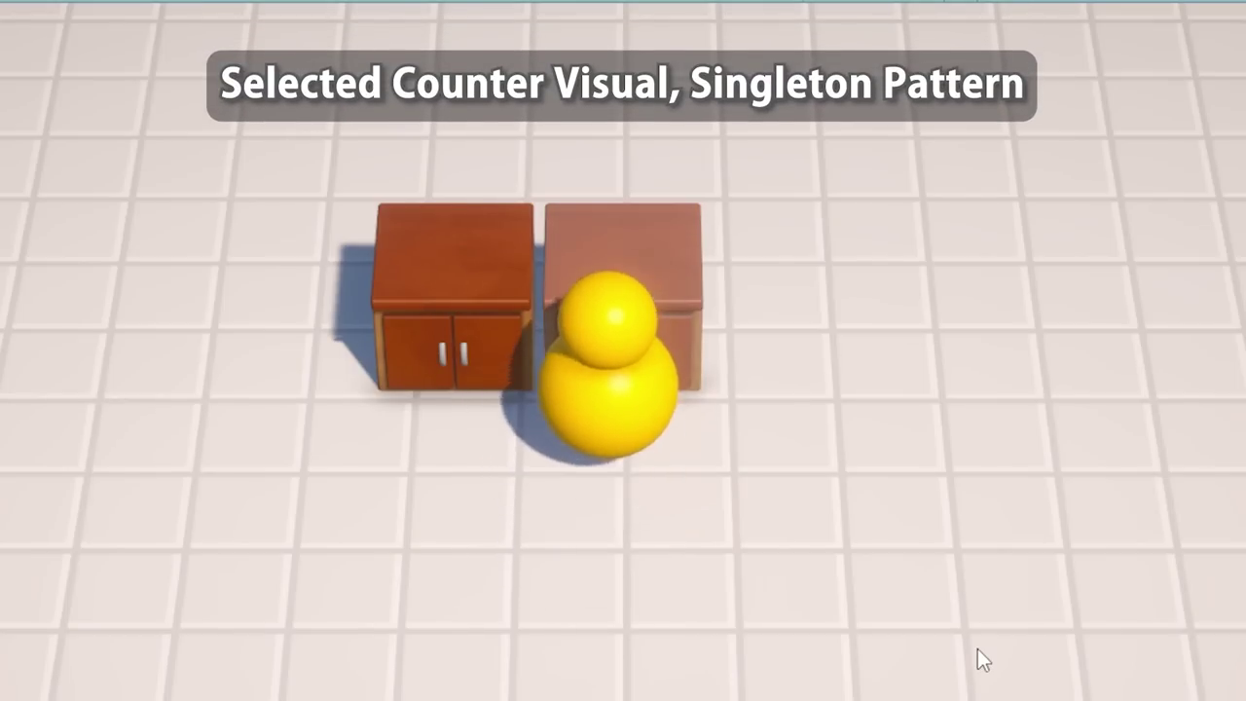
key(s)
key(a)
key(w)
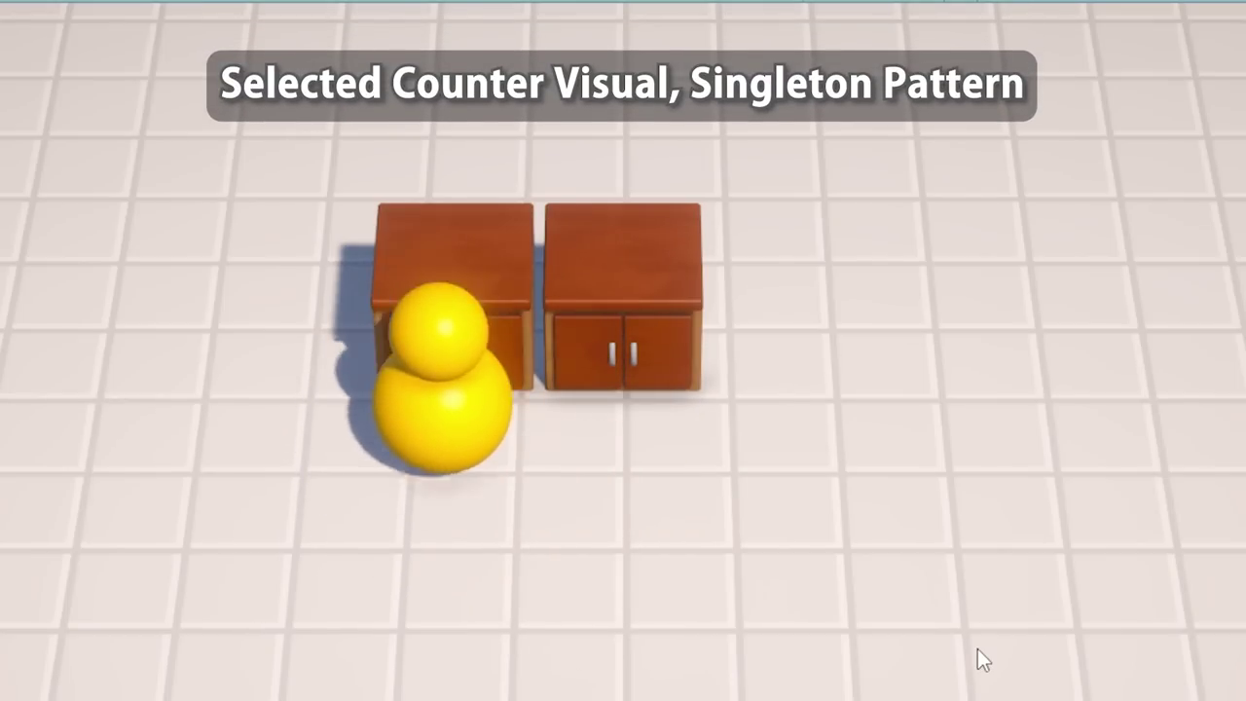
key(d)
key(a)
Step: Spawn a tomato on the right counter and a cheese block on the left counter
key(d)
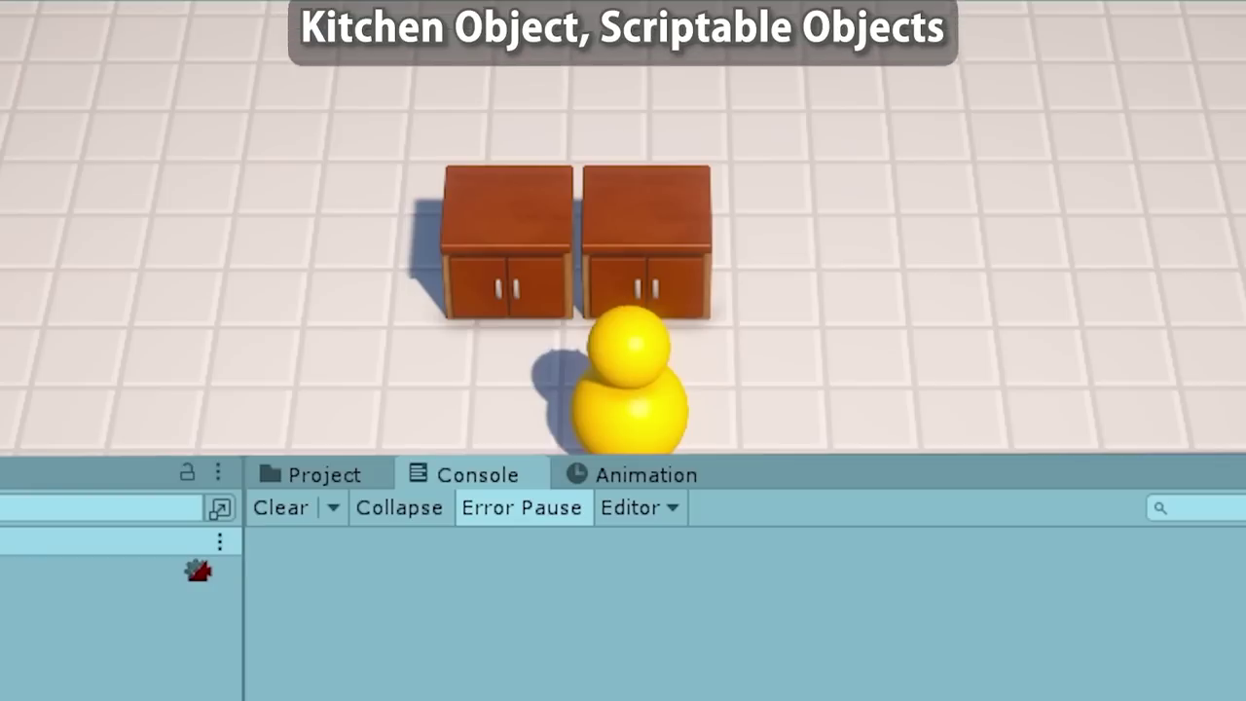
key(s)
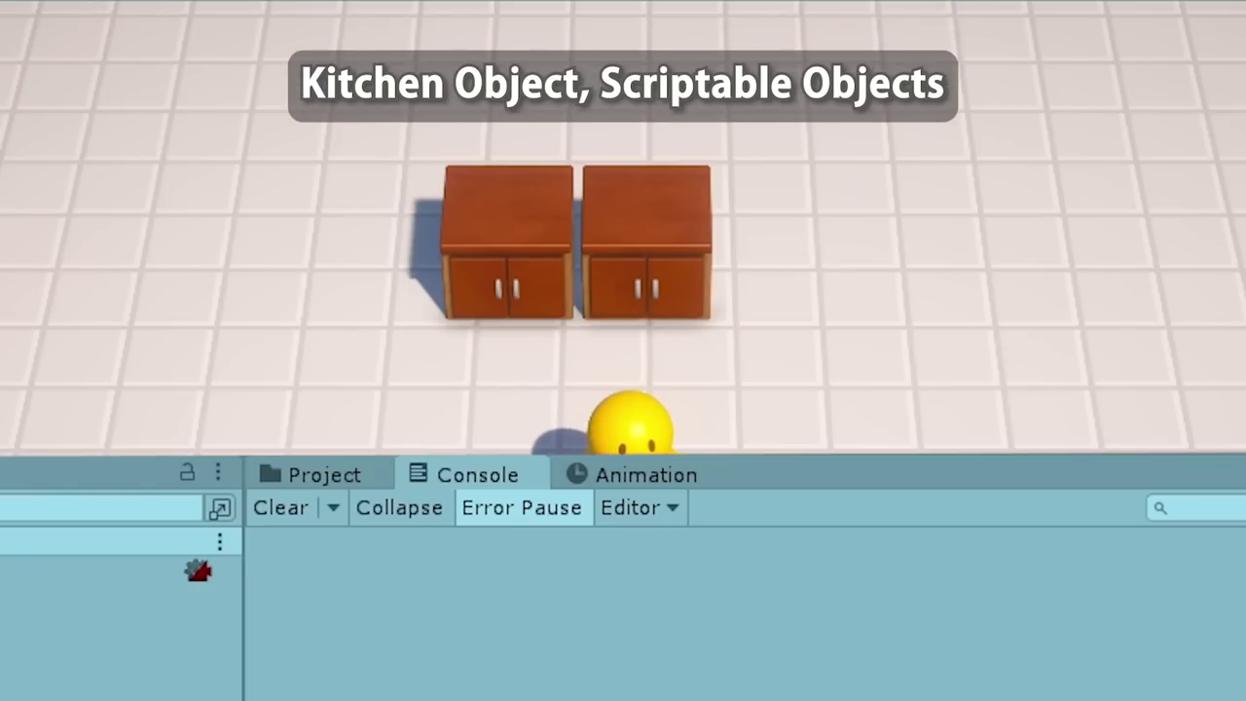
key(w)
key(e)
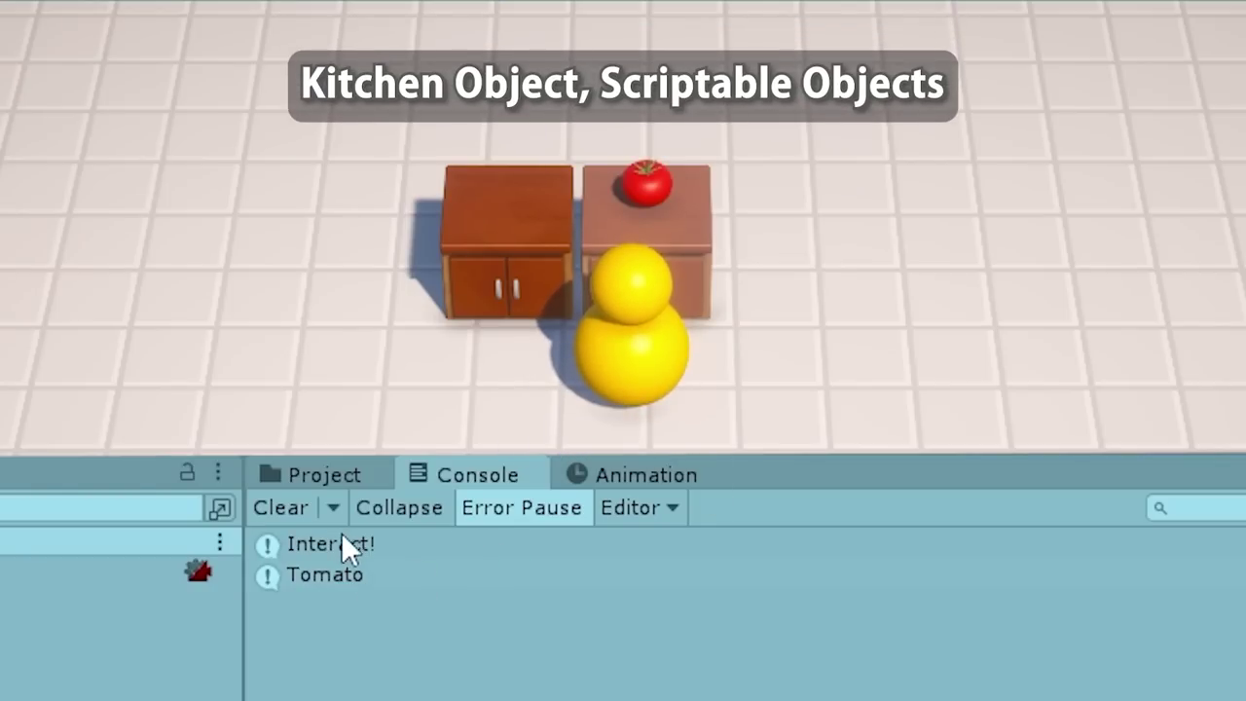
key(a)
key(e)
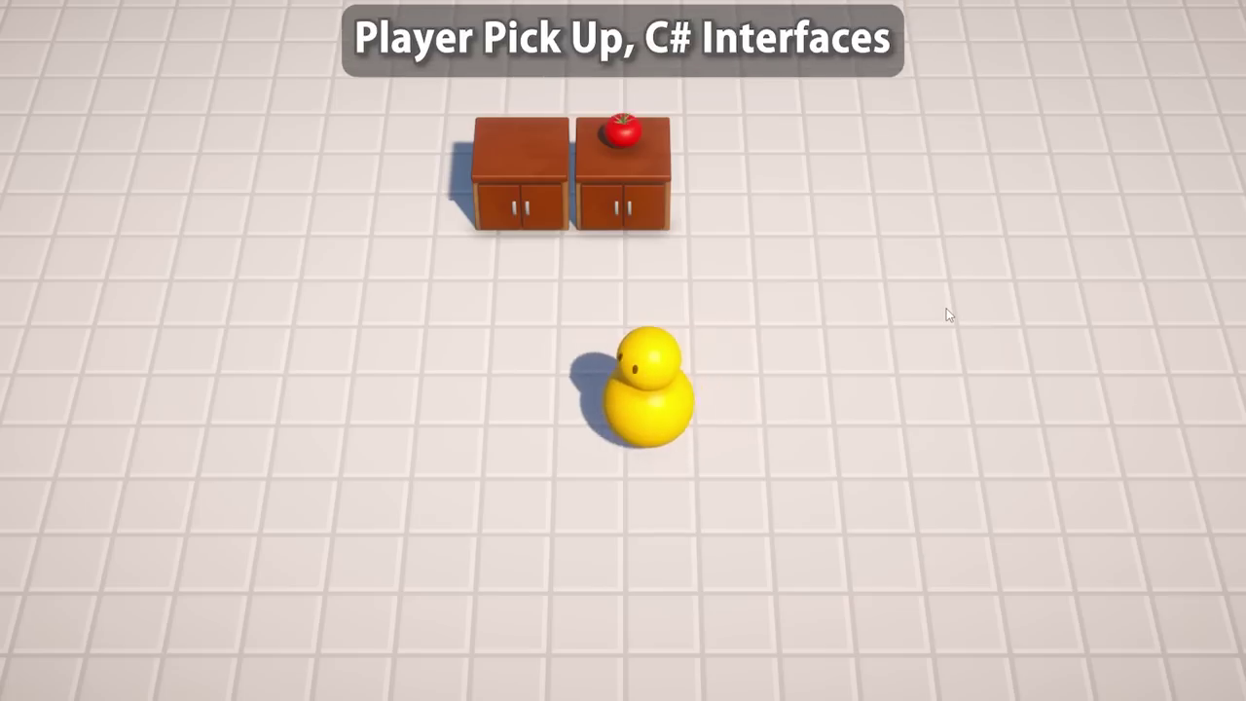
Step: Pick up the tomato and carry it around the kitchen floor
key(w)
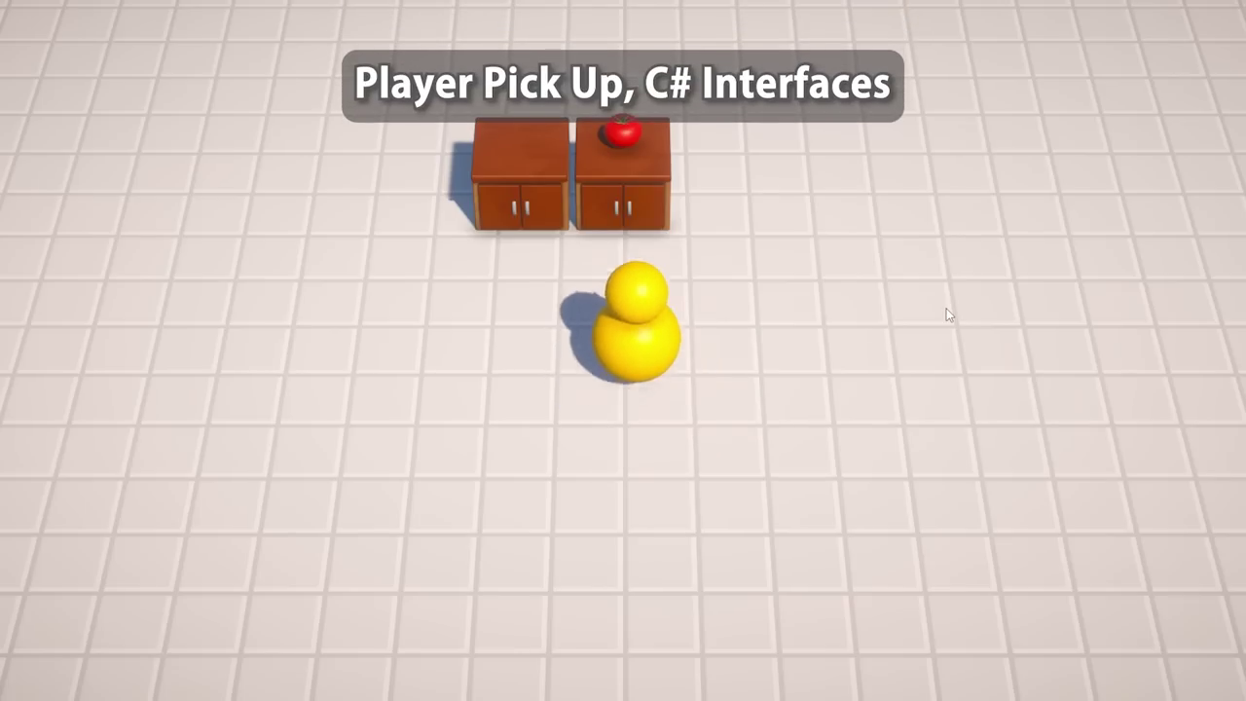
key(e)
key(d)
key(a)
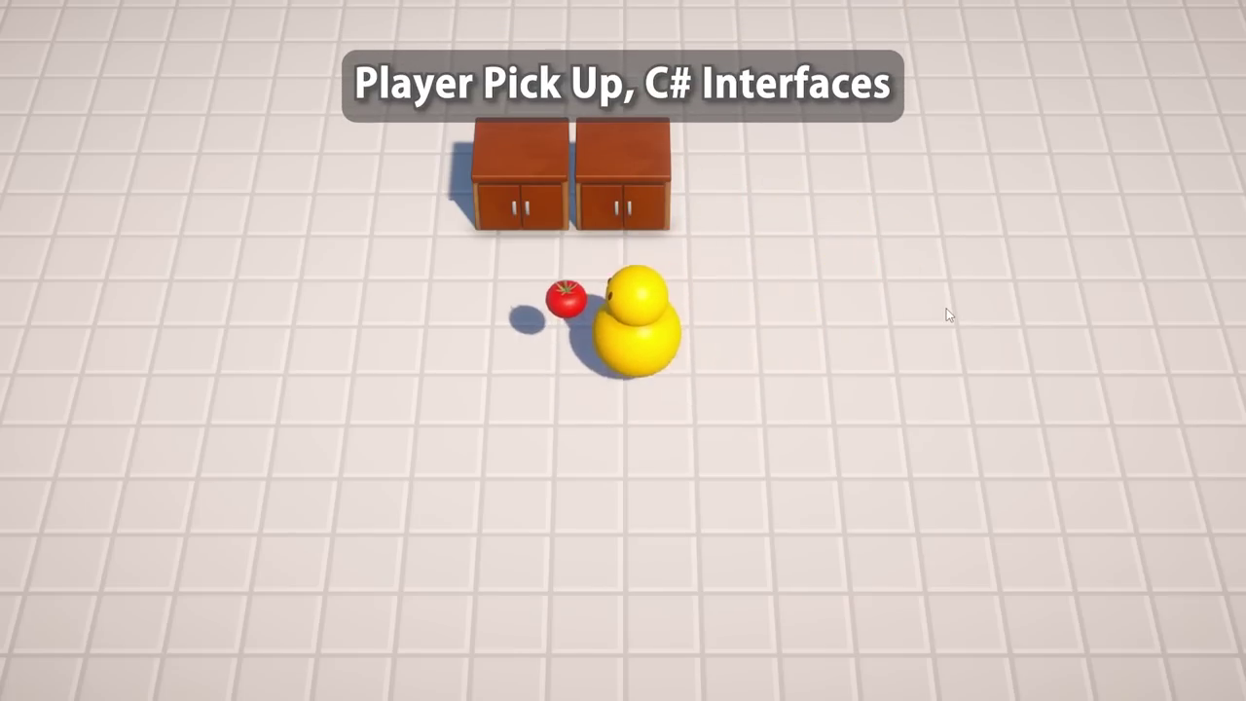
key(s)
key(d)
key(s)
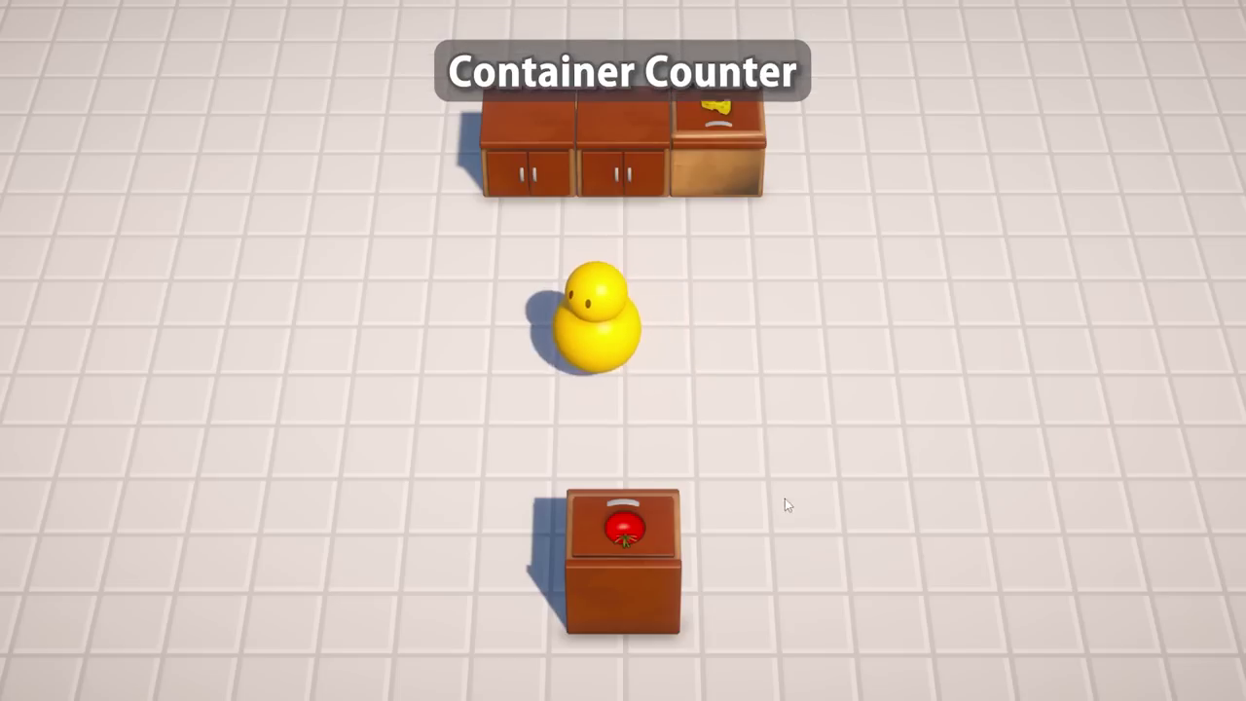
Step: Take a tomato from the container counter and slice it on the cutting board
key(s)
key(e)
key(d)
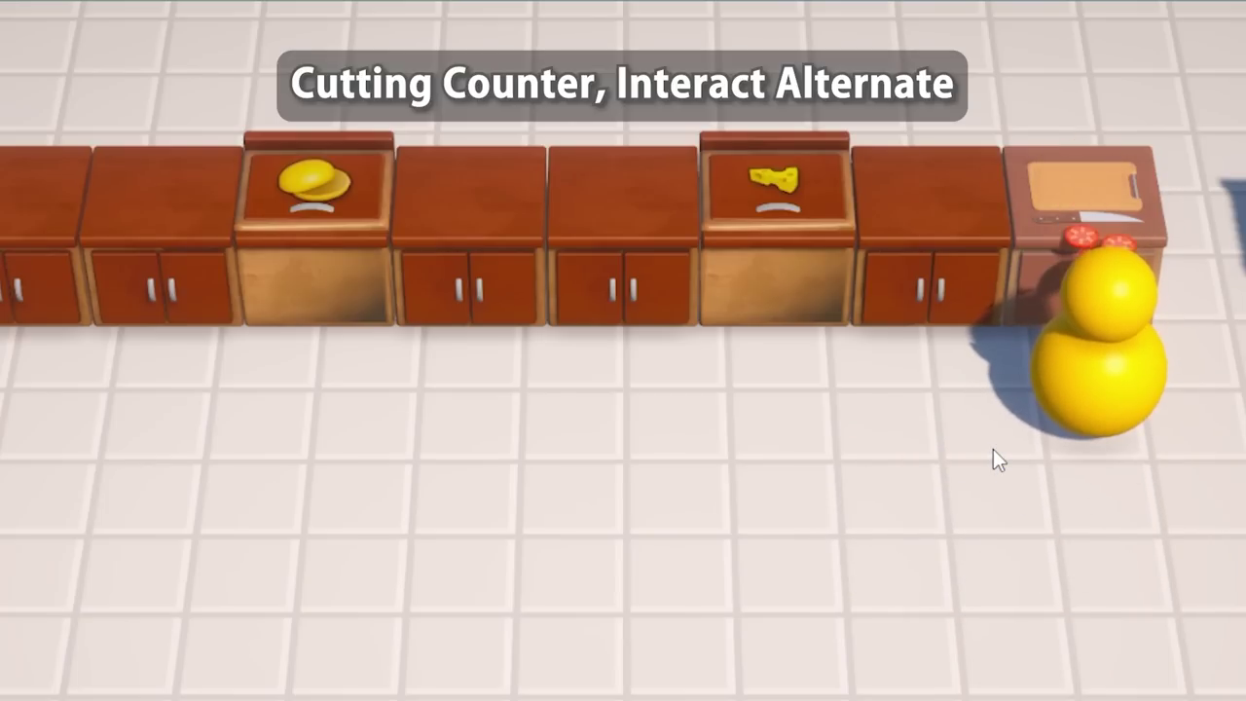
key(a)
key(e)
key(s)
key(a)
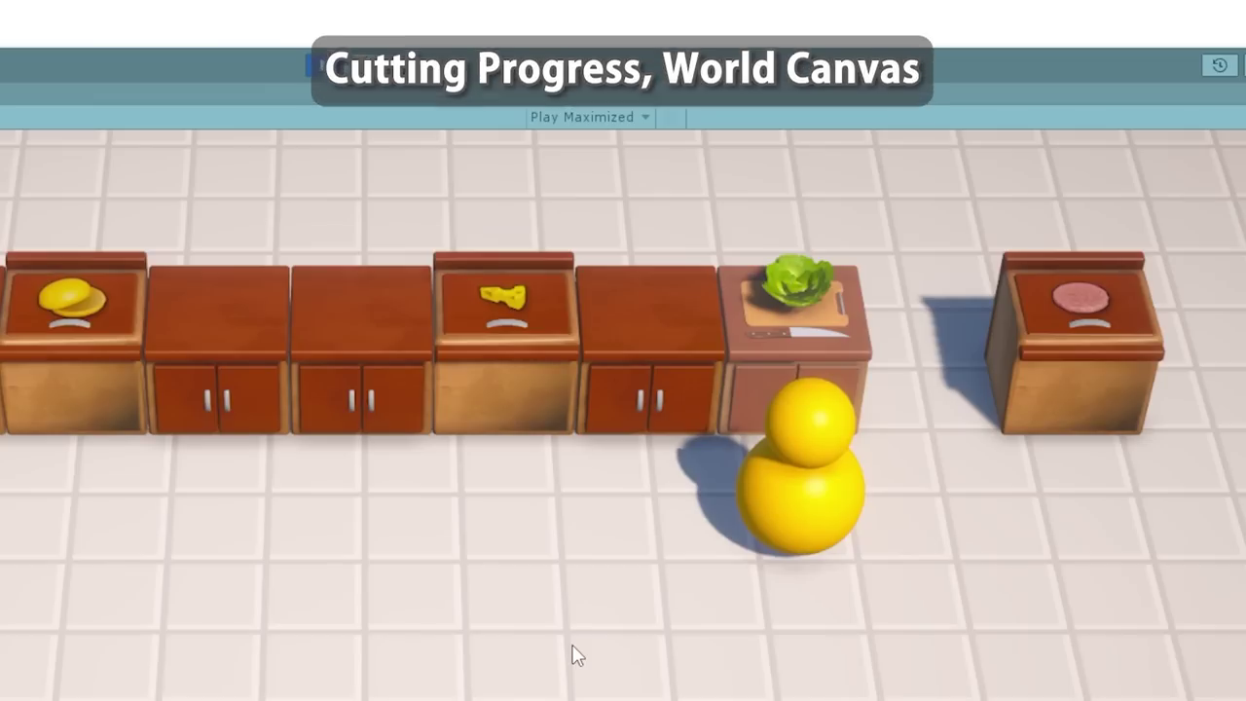
key(f)
key(f)
key(f)
key(f)
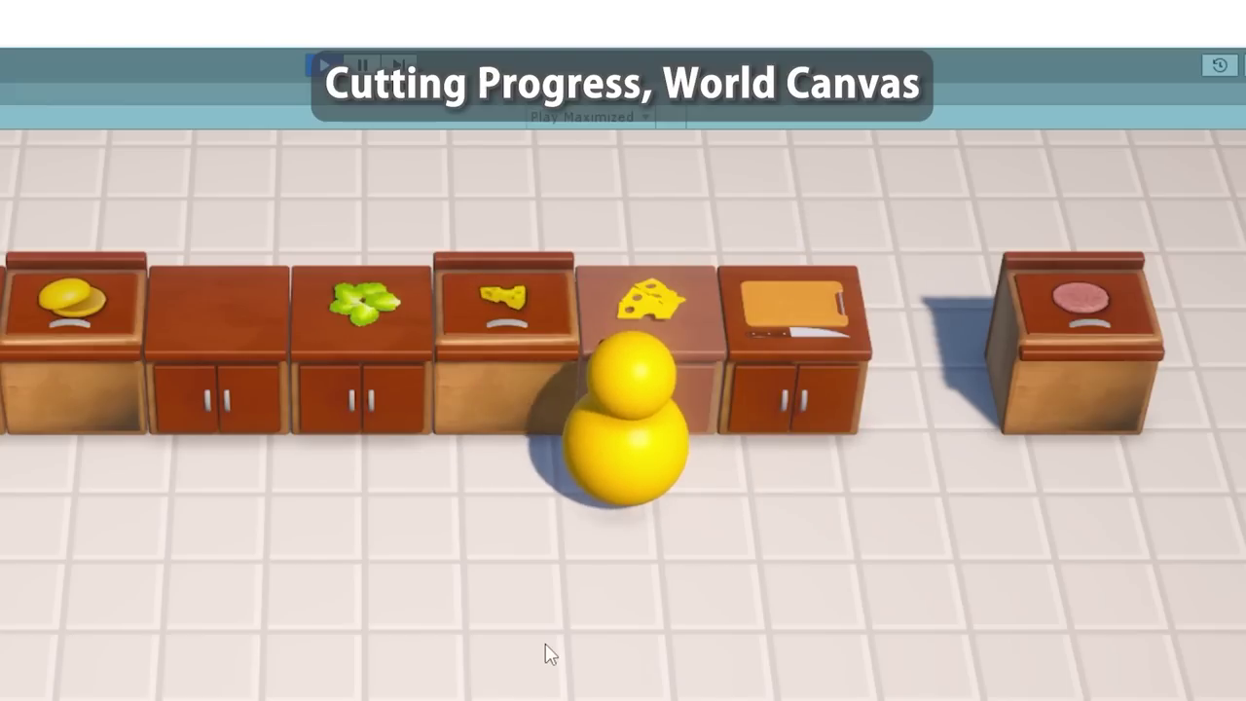
Step: Pick up the sliced cheese and drop the tomato into the trash bin
key(s)
key(a)
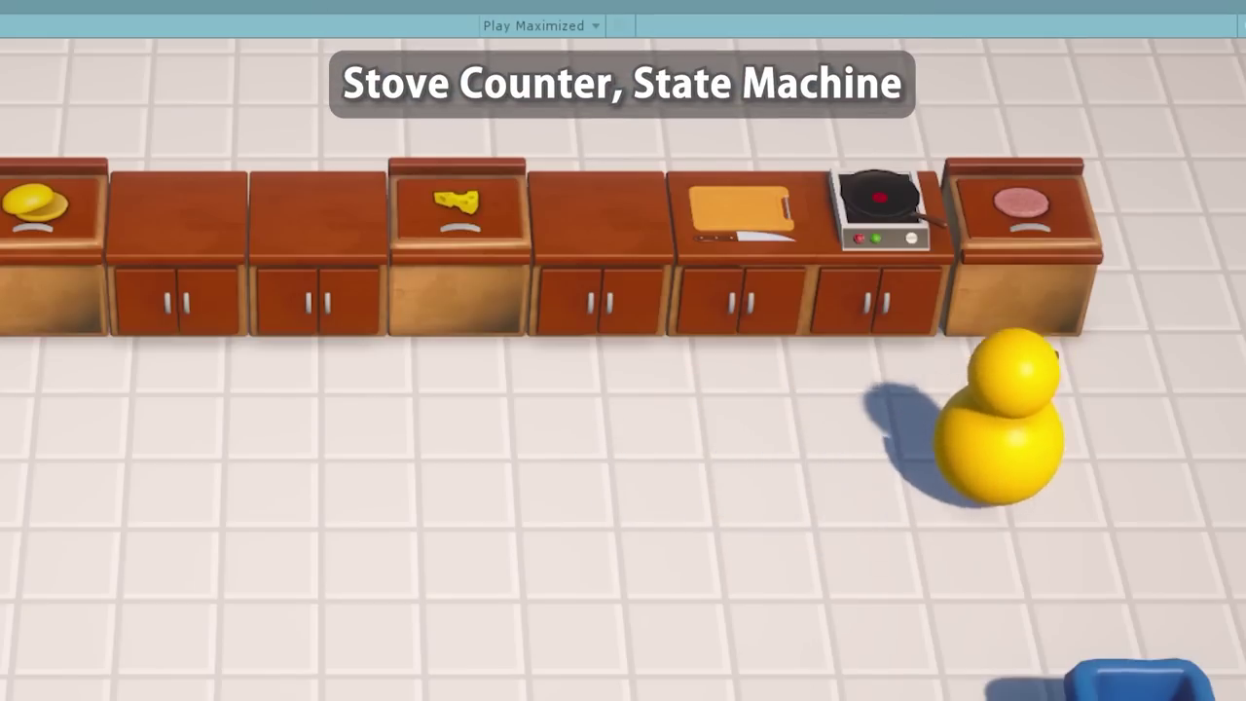
key(w)
key(e)
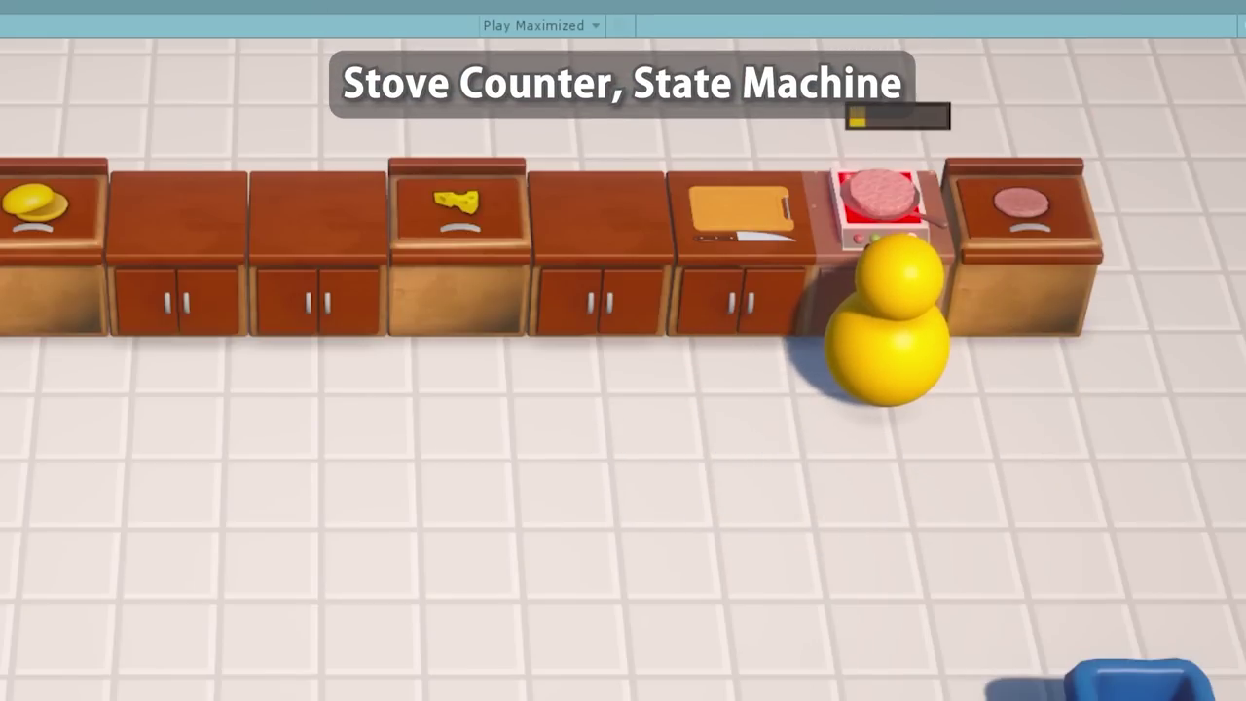
Step: Cook a patty on the stove, then set the cooked patty on a counter
key(s)
key(w)
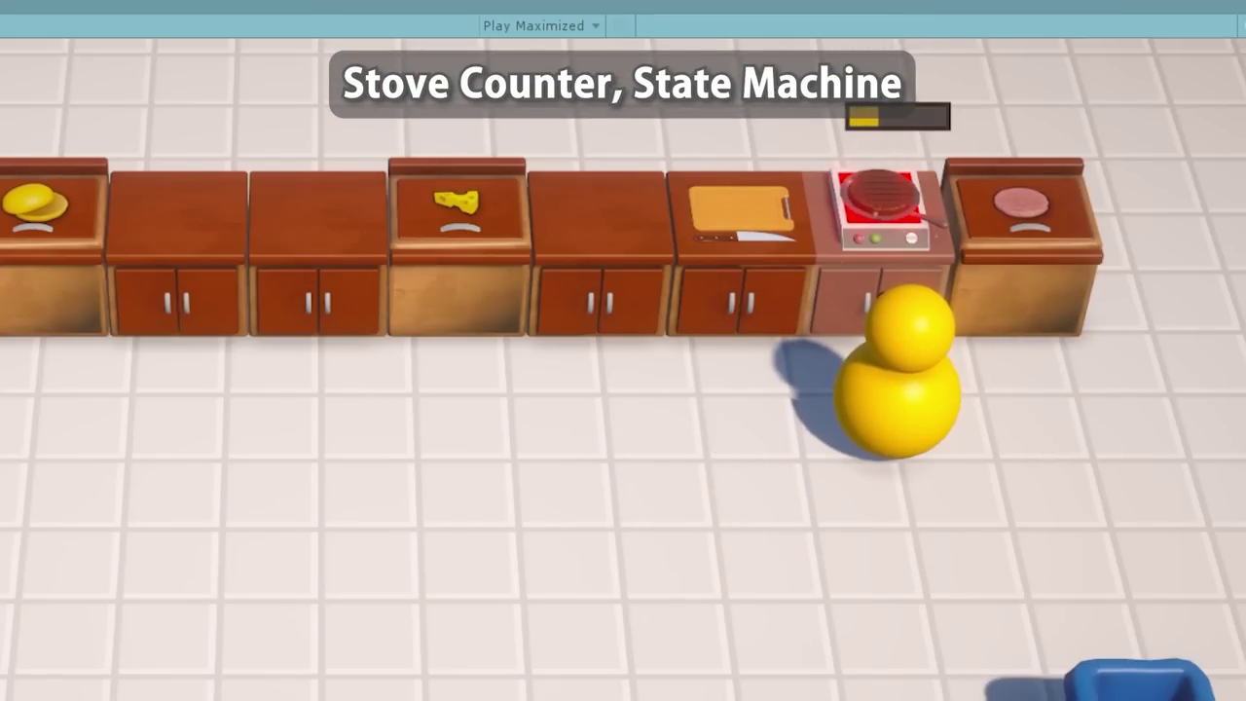
key(e)
key(a)
key(e)
key(d)
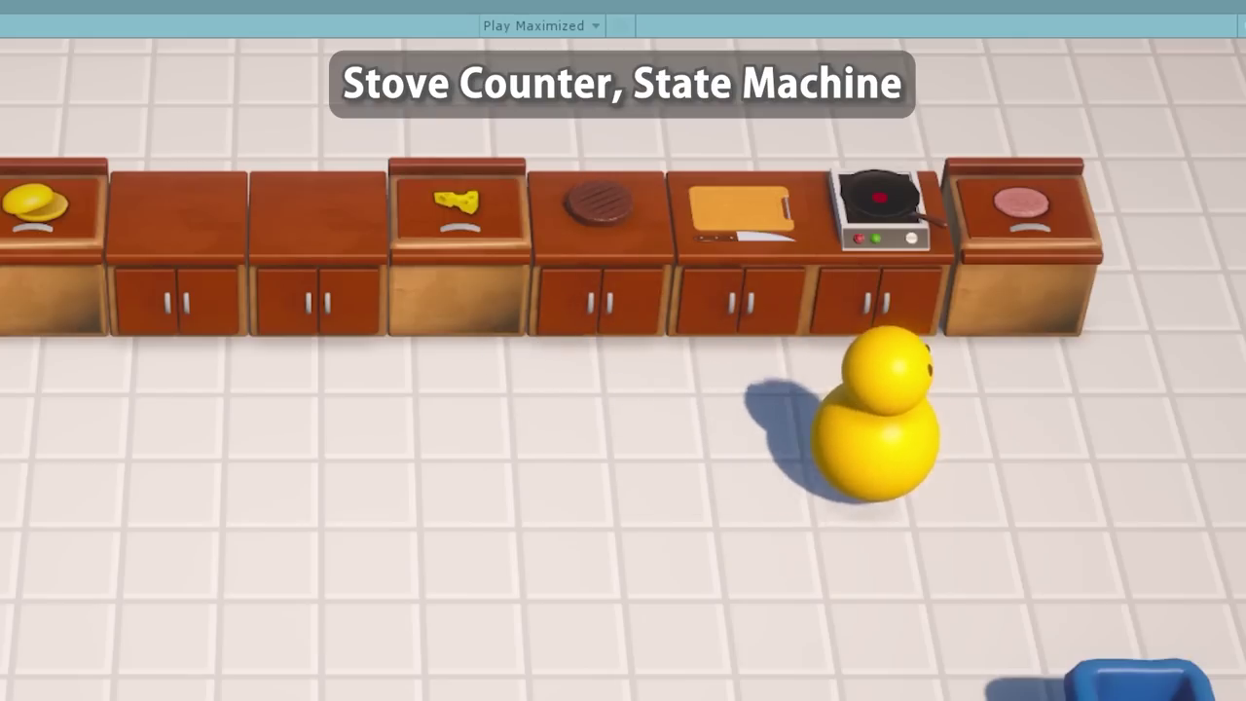
Step: Grab a raw patty from the container and start cooking it on the stove
key(w)
key(e)
key(a)
key(e)
key(s)
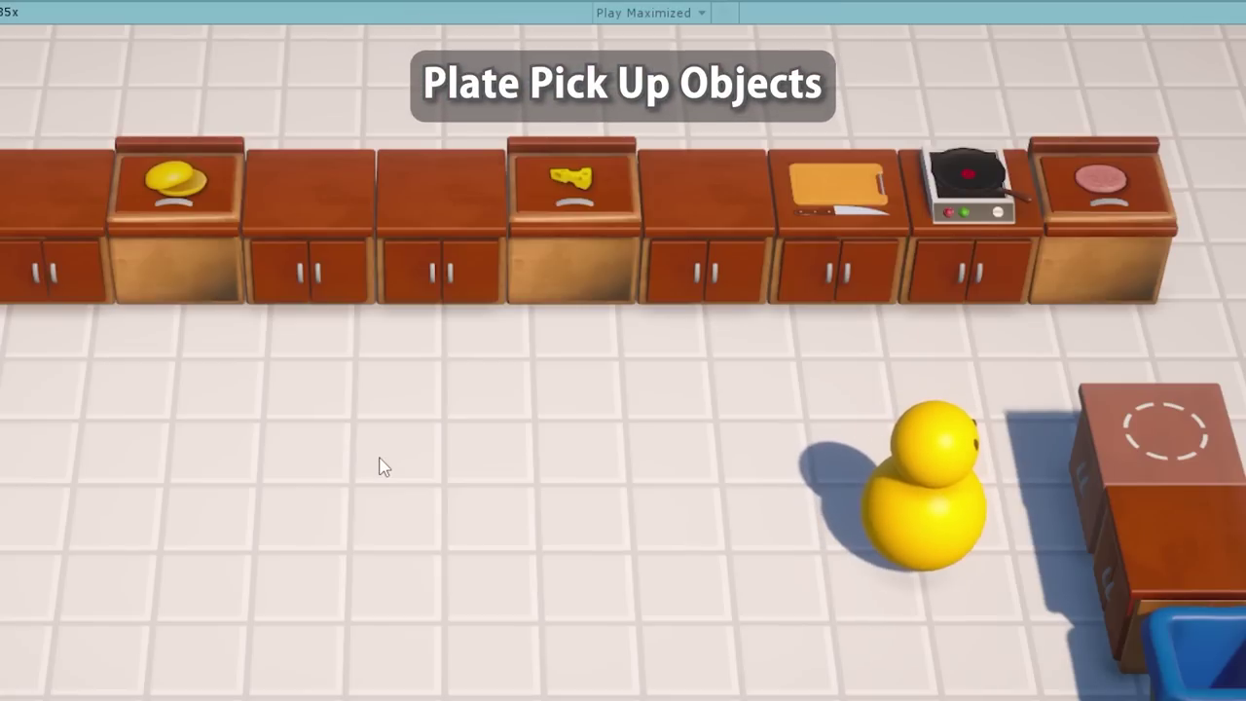
Step: Set a plate from the plates counter on a counter and put a bun on it
key(d)
key(e)
key(a)
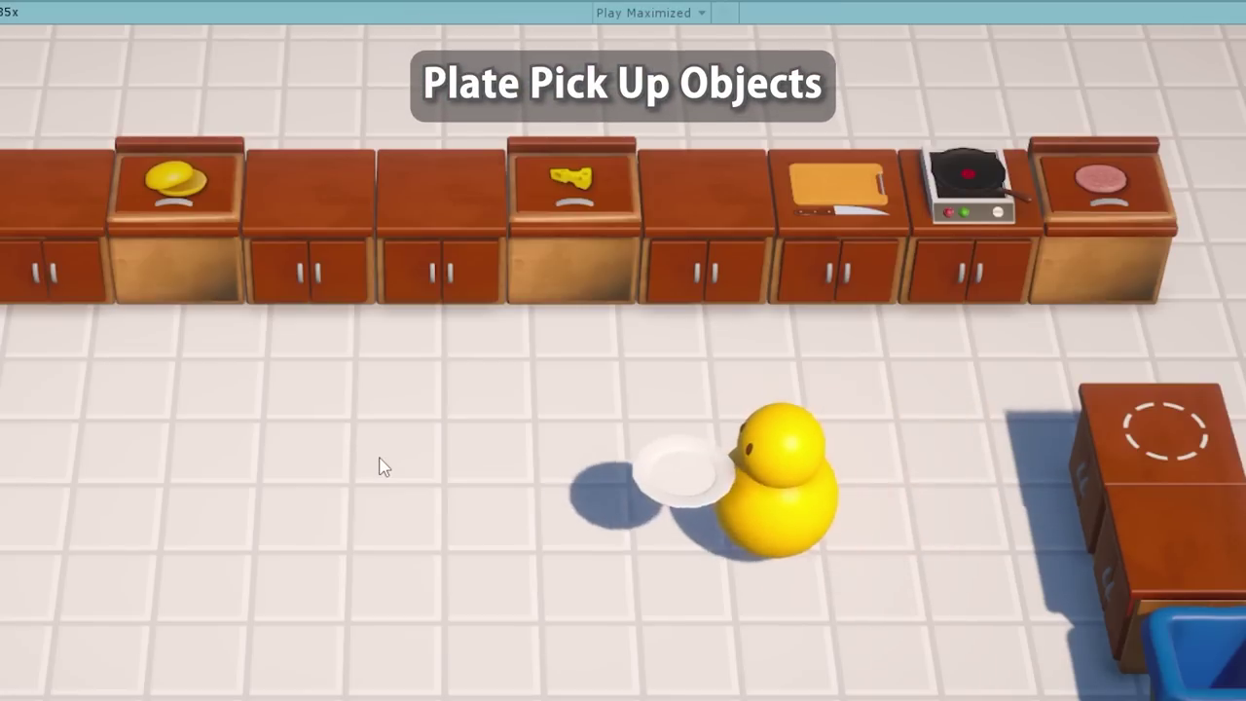
key(w)
key(w)
key(e)
key(a)
key(e)
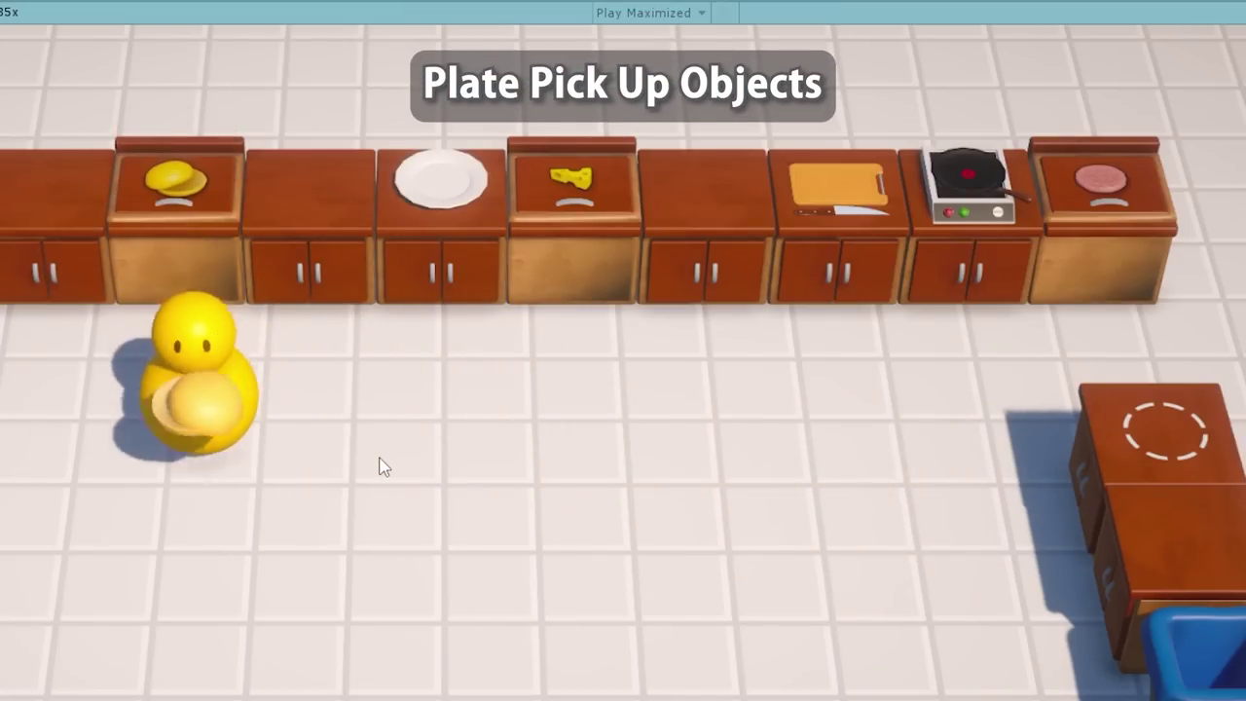
key(d)
key(e)
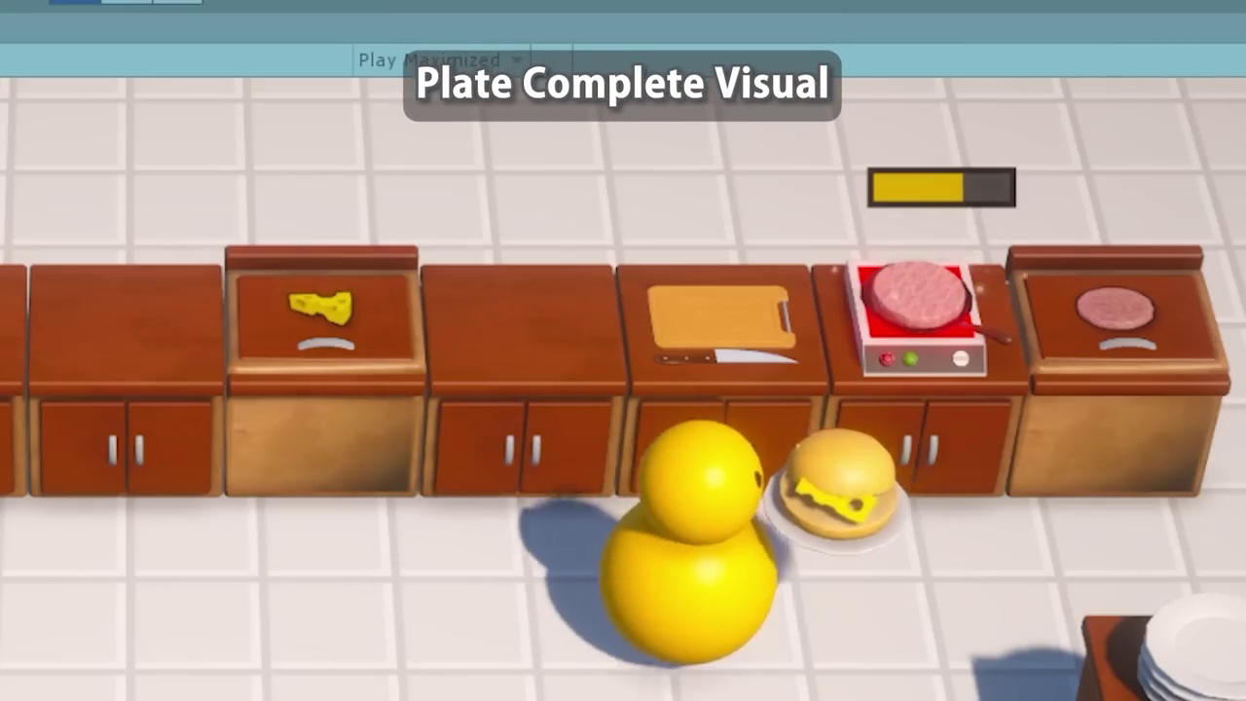
Step: Add the cooked patty from the stove to the burger plate
key(d)
key(e)
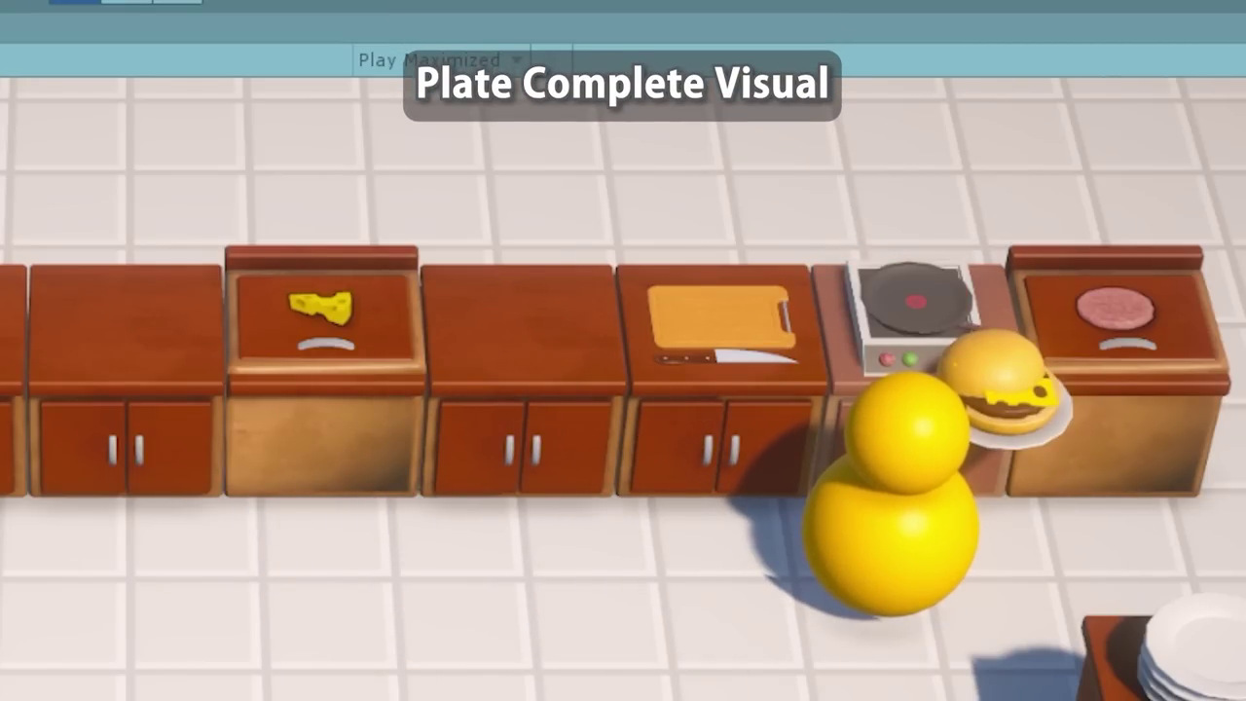
key(a)
key(s)
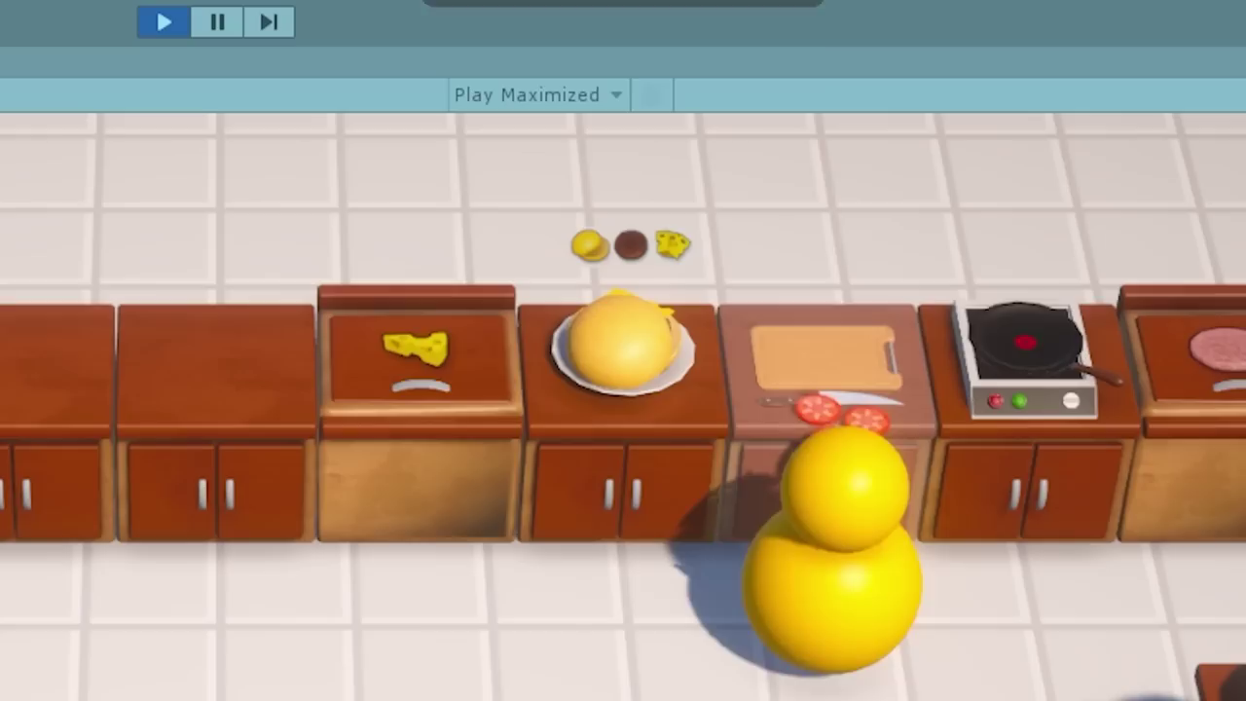
key(a)
key(s)
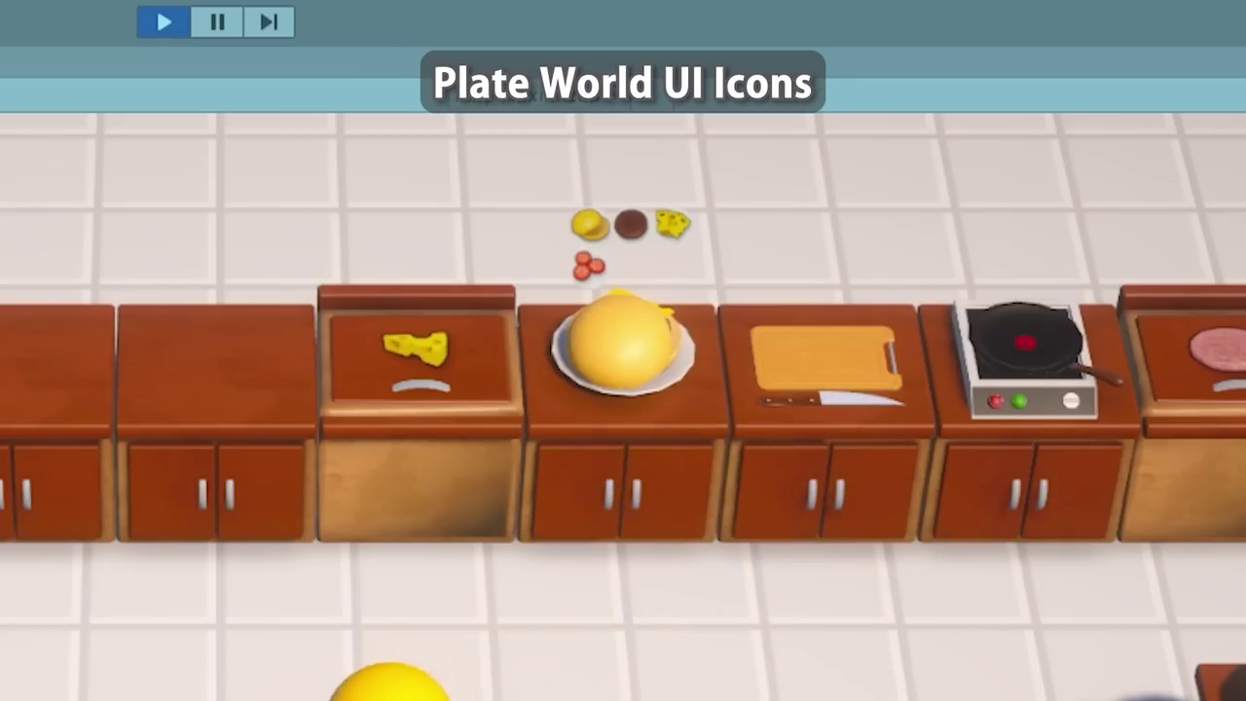
Step: Chop lettuce on the cutting board and add it to the burger
key(d)
key(w)
key(e)
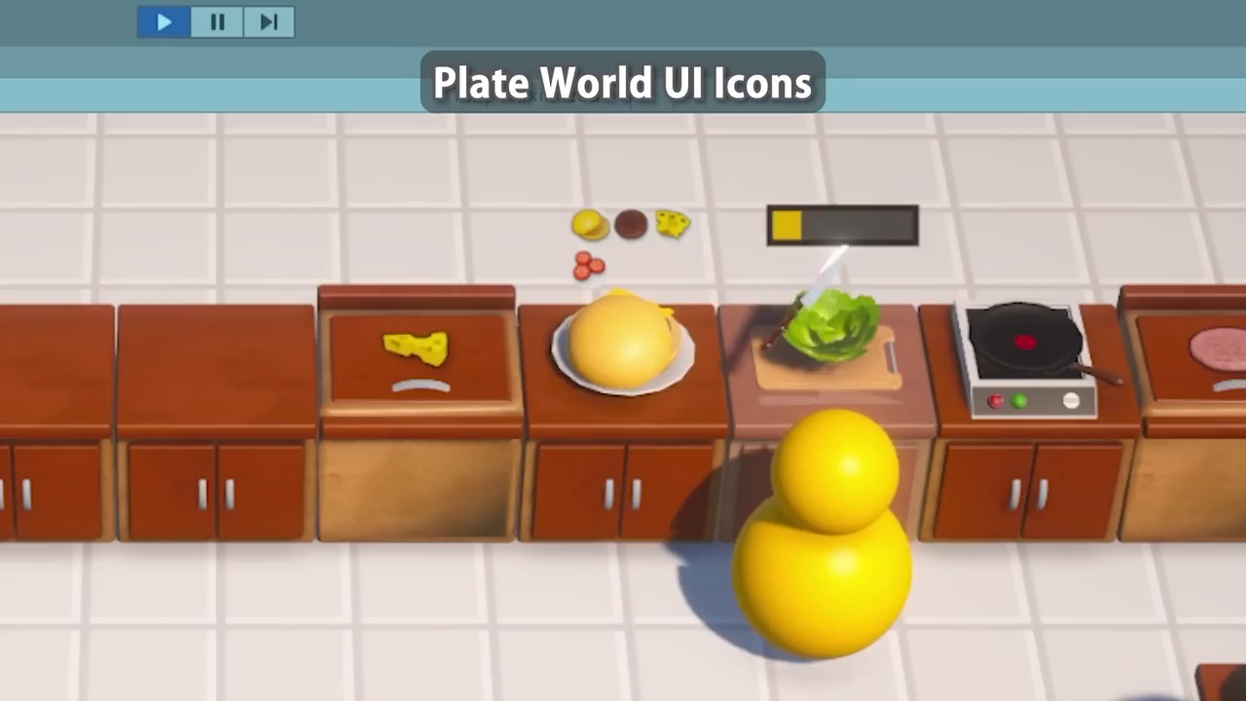
key(e)
key(a)
key(e)
Step: Carry the assembled burger plate toward the delivery counter
key(a)
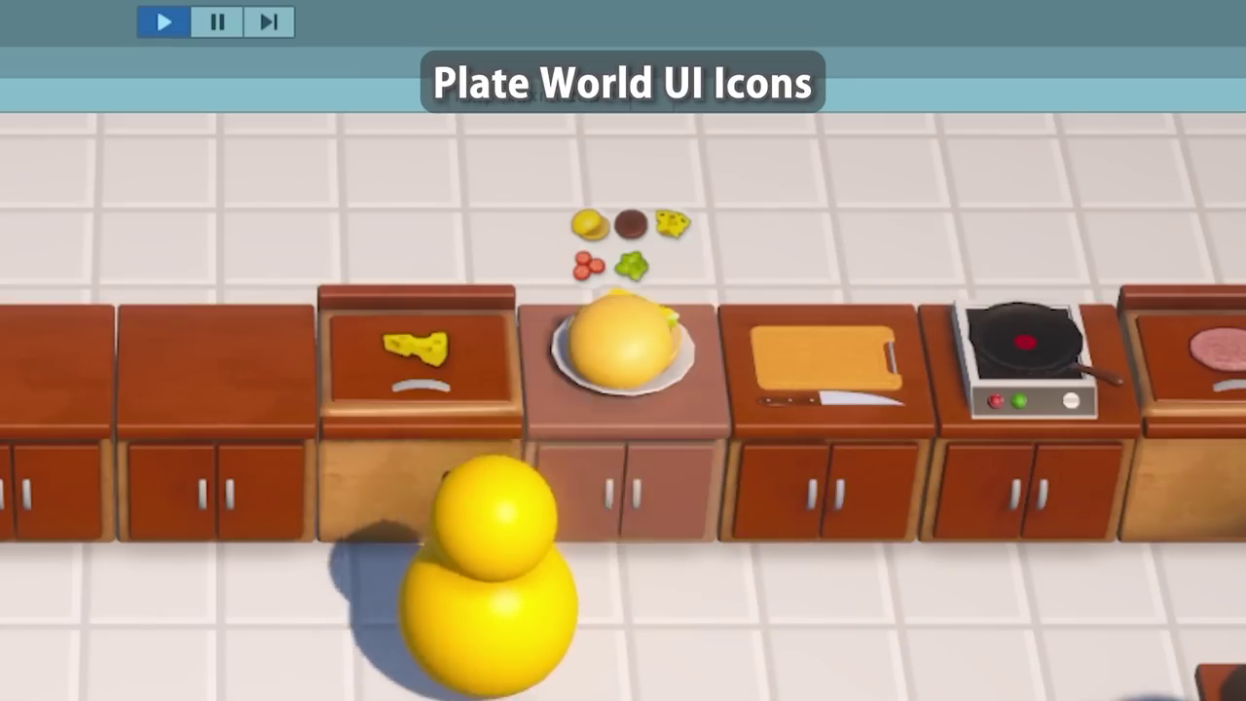
key(e)
key(d)
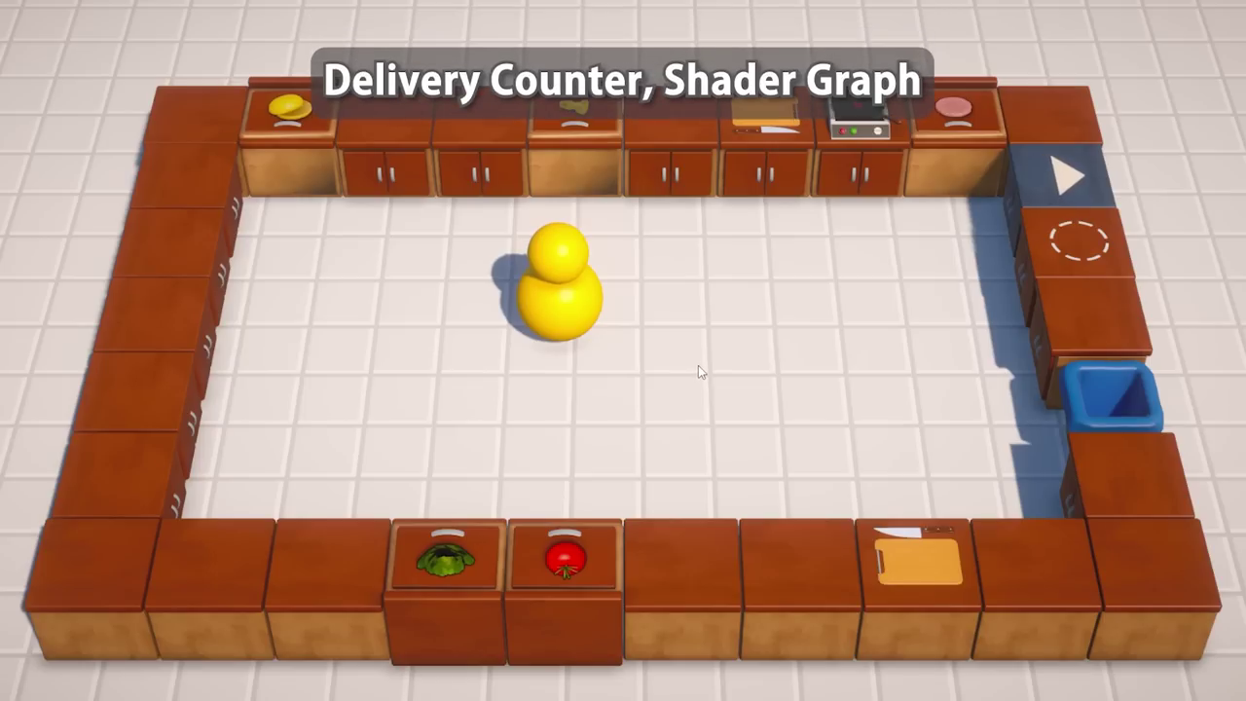
key(d)
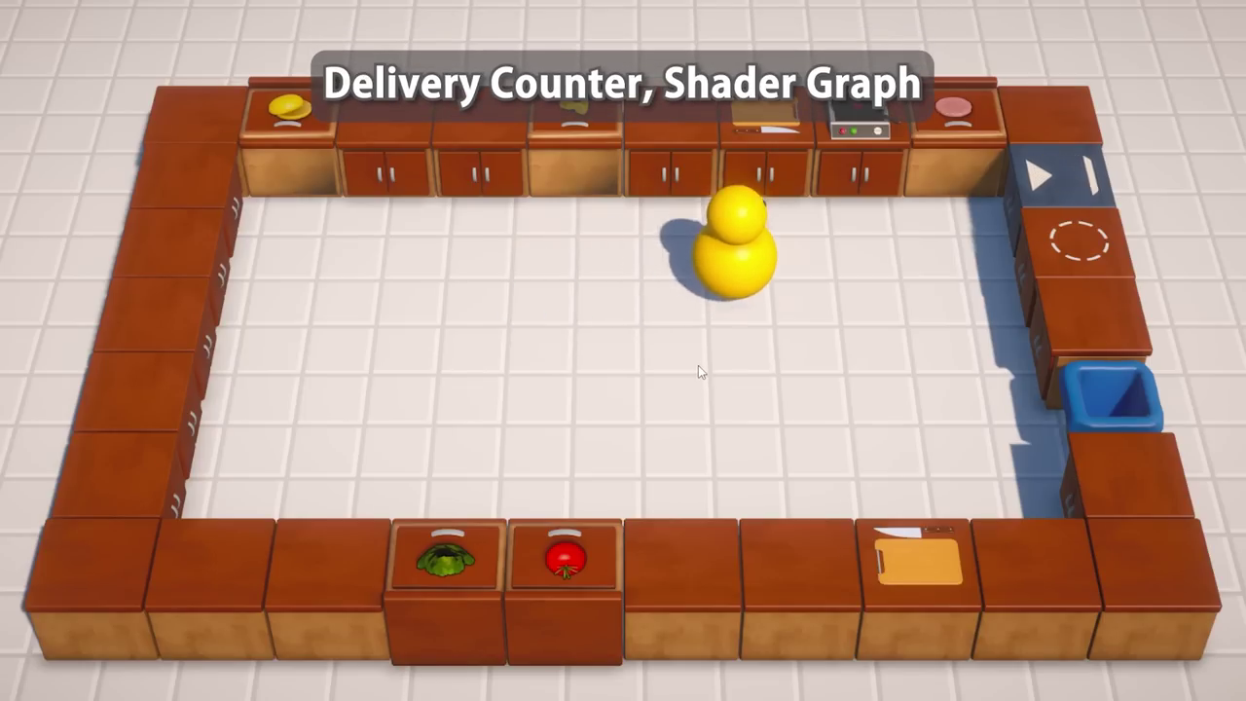
key(a)
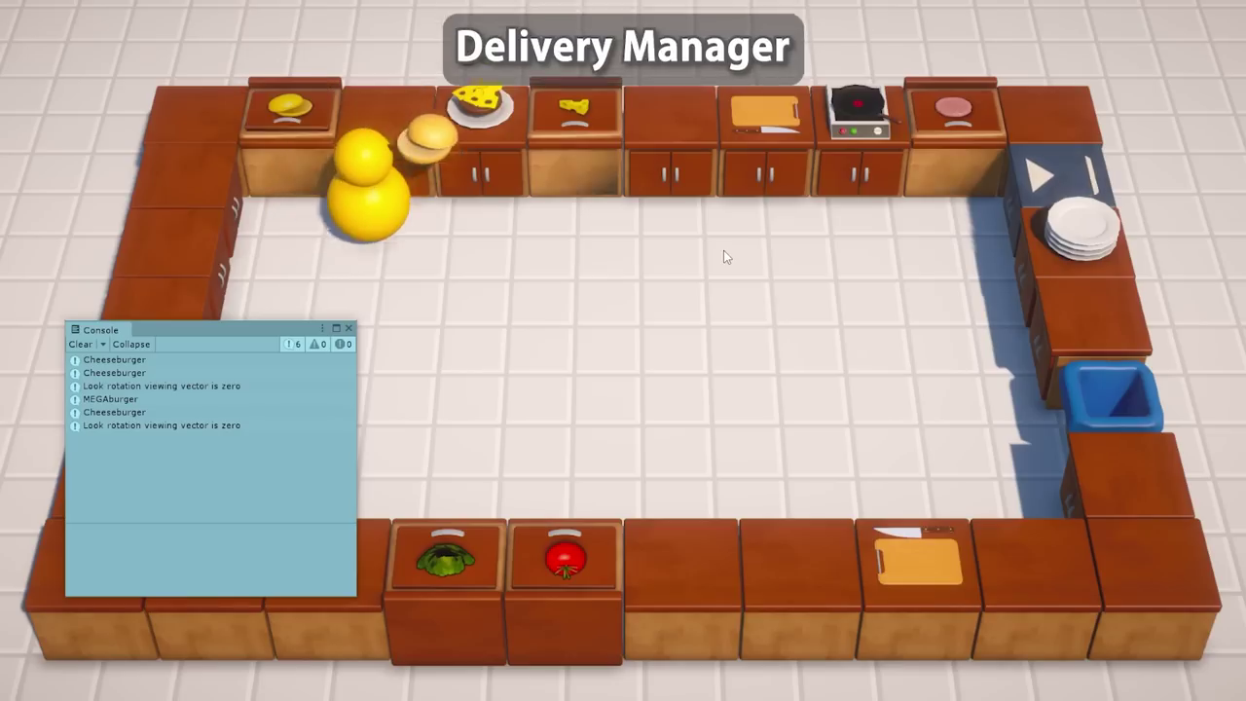
Step: Deliver the burger plate at the delivery counter, then walk the chef across the kitchen
key(d)
key(e)
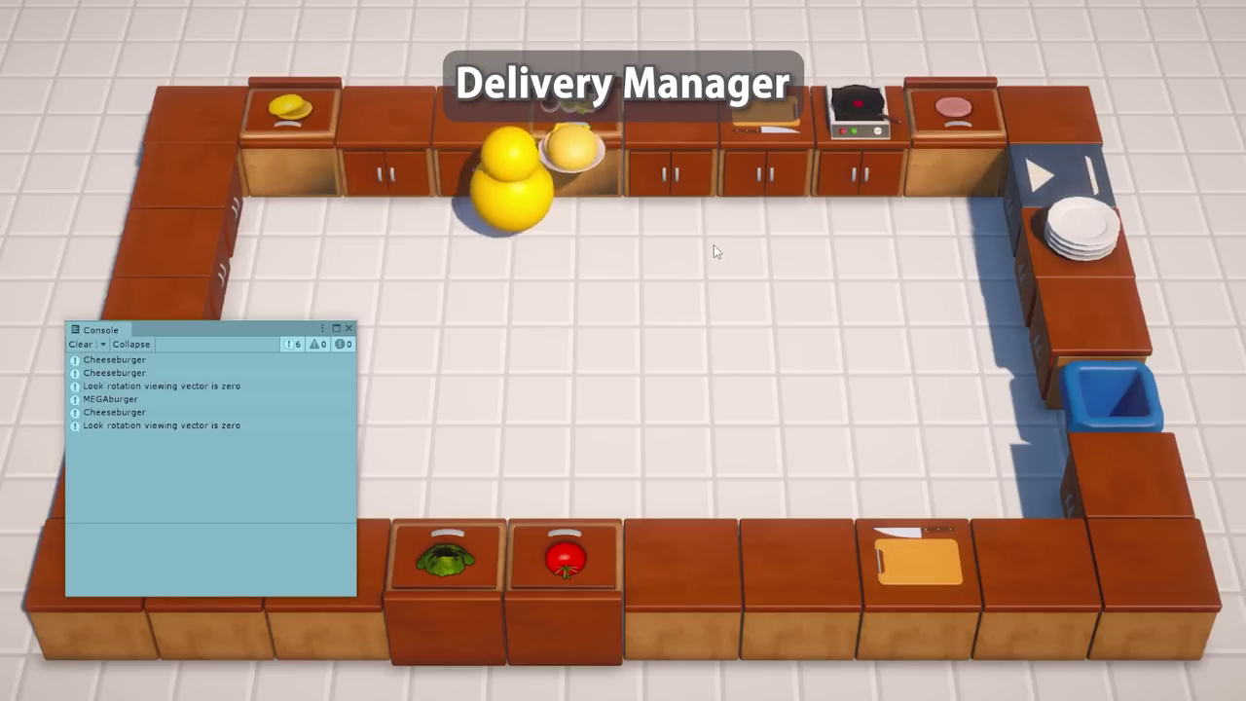
key(d)
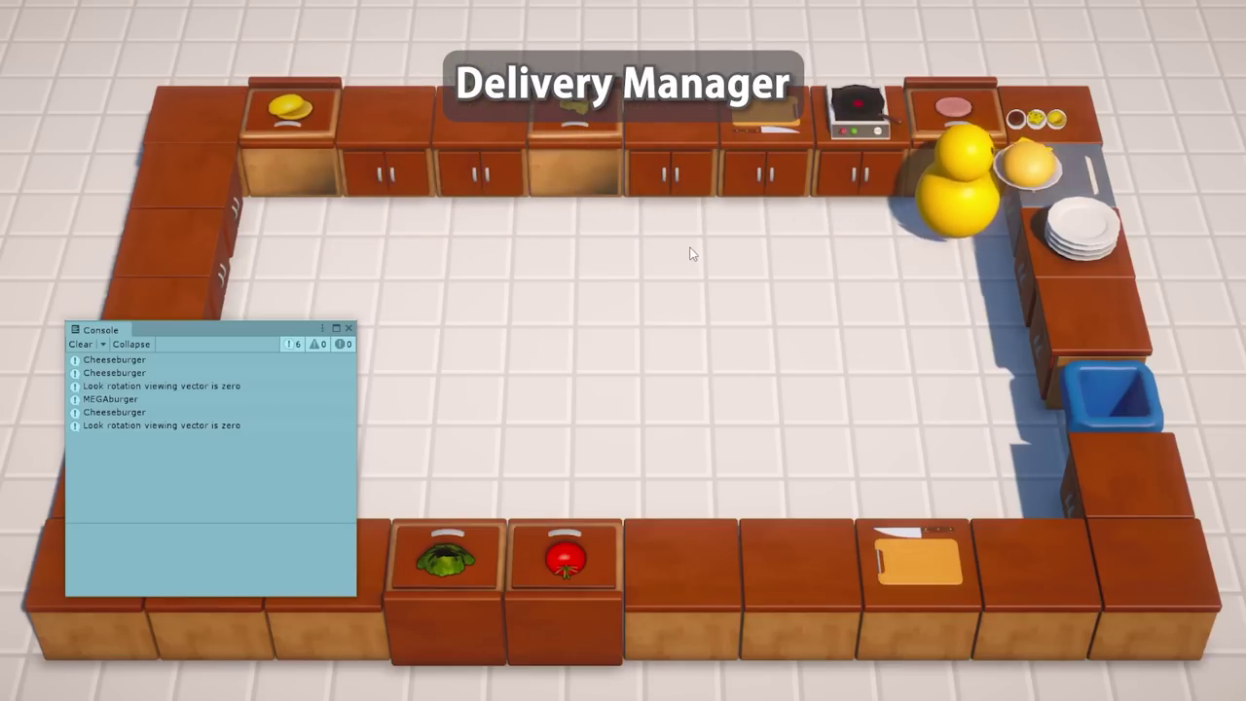
key(e)
key(a)
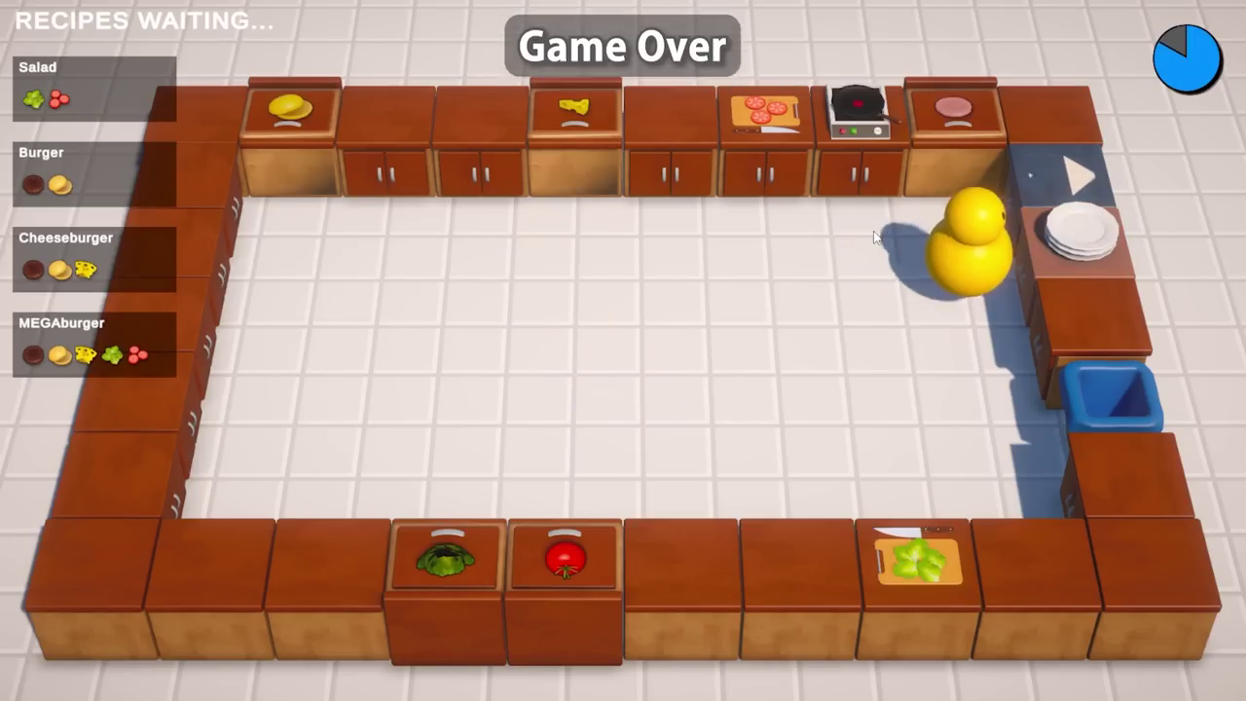
key(a)
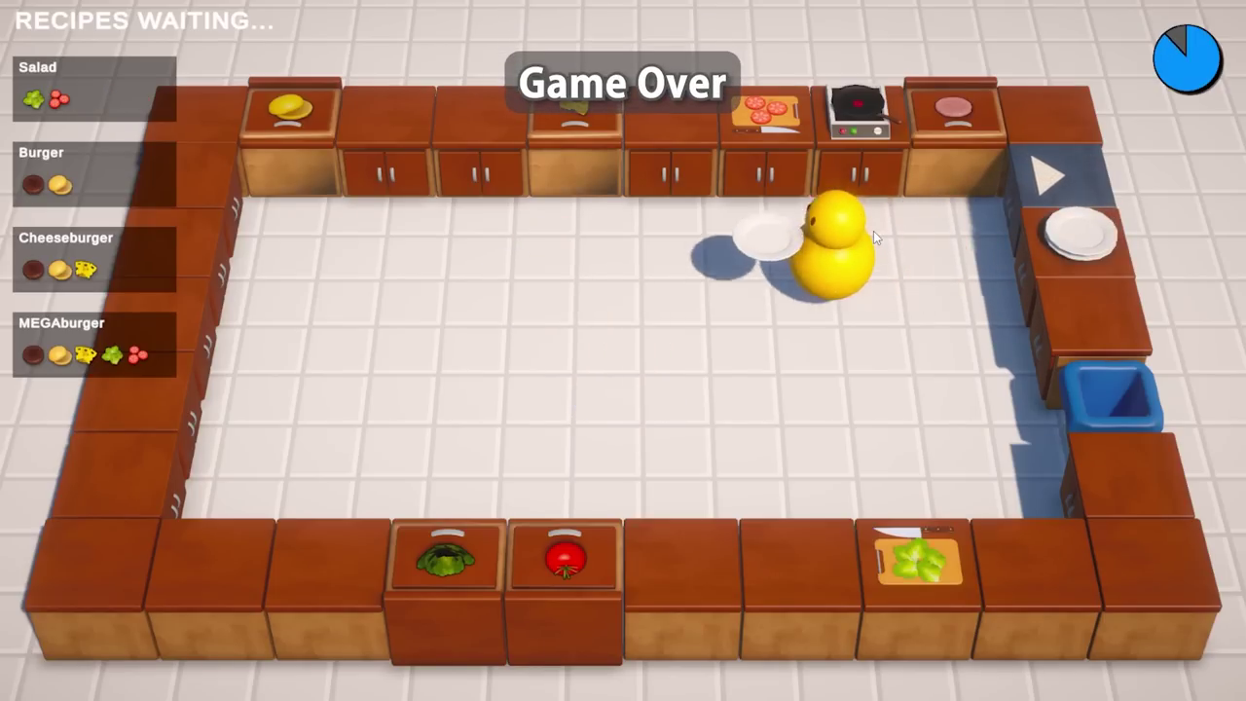
key(s)
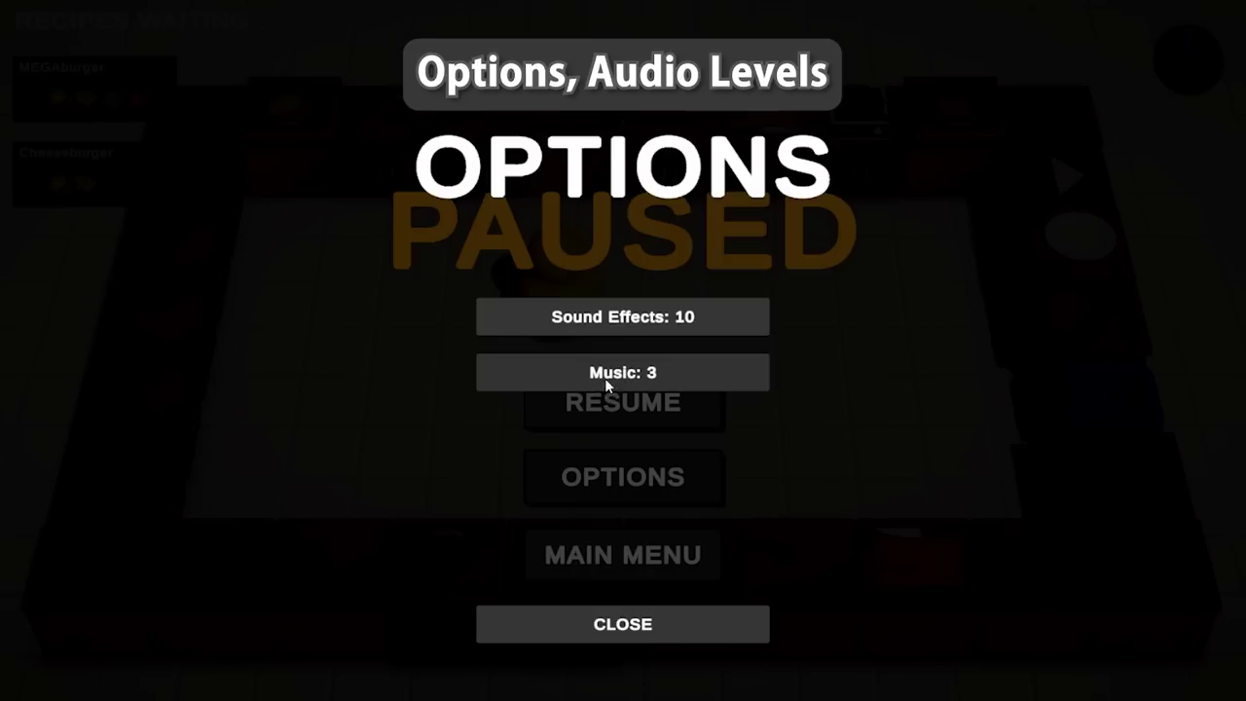
Step: Cycle the music volume around to 0 and move menu focus between PLAY and QUIT
click(611, 378)
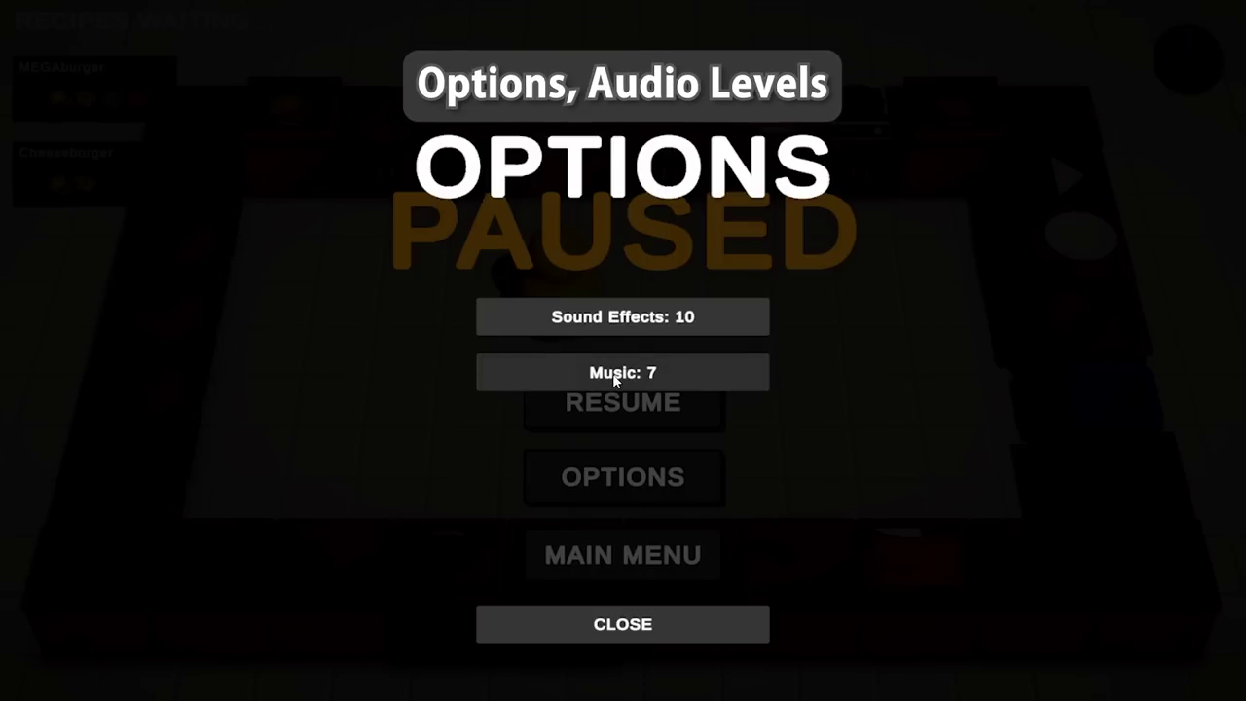
click(614, 379)
click(614, 379)
click(614, 379)
click(614, 379)
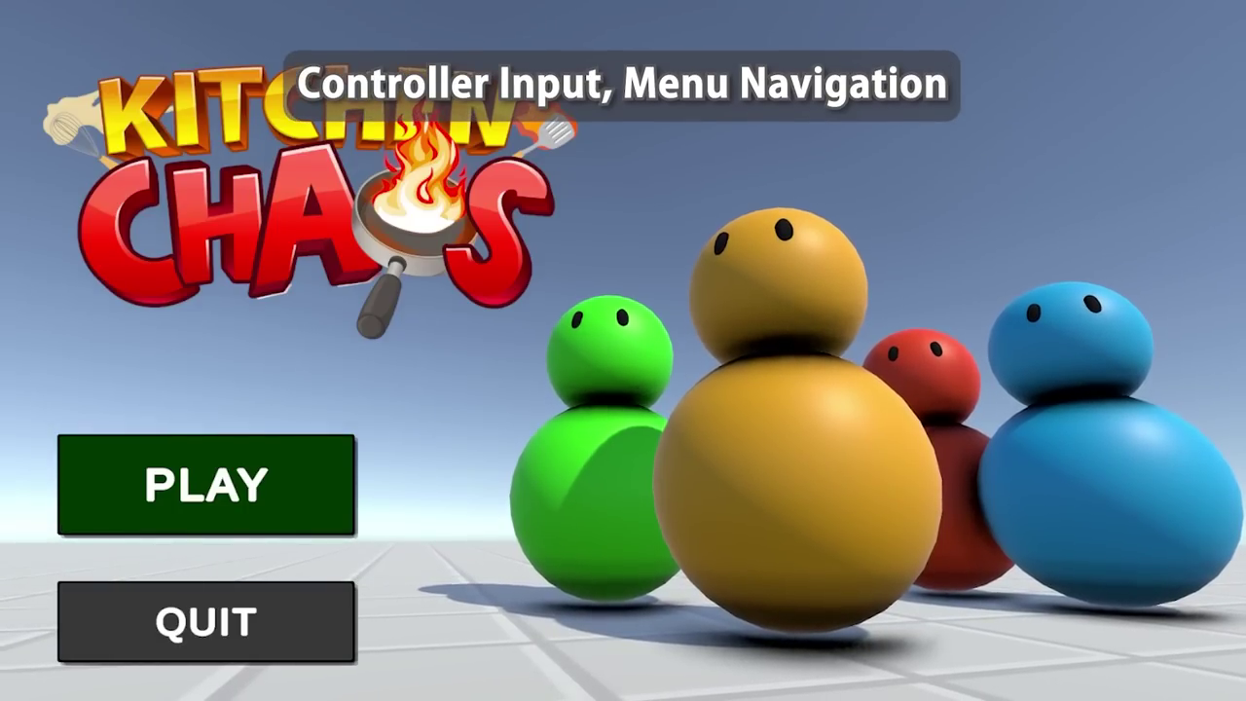
key(Down)
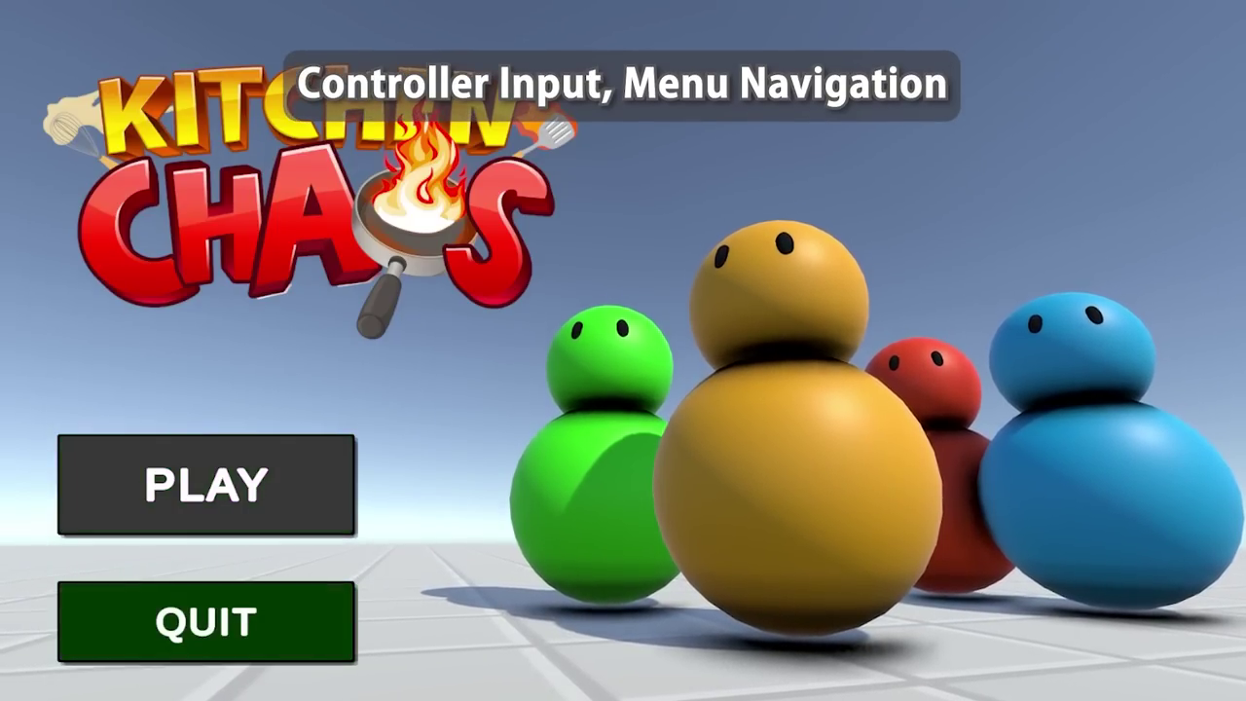
key(Up)
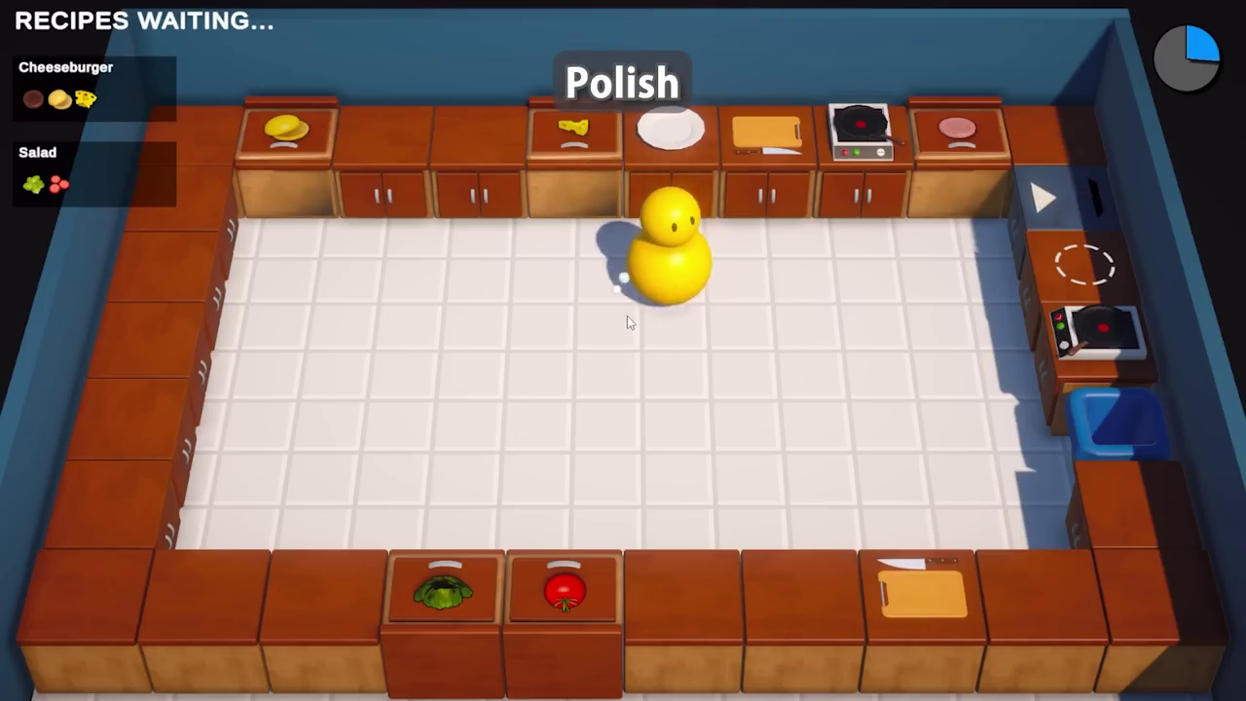
Step: Put a patty on the stove and cut cheese on the cutting board
key(d)
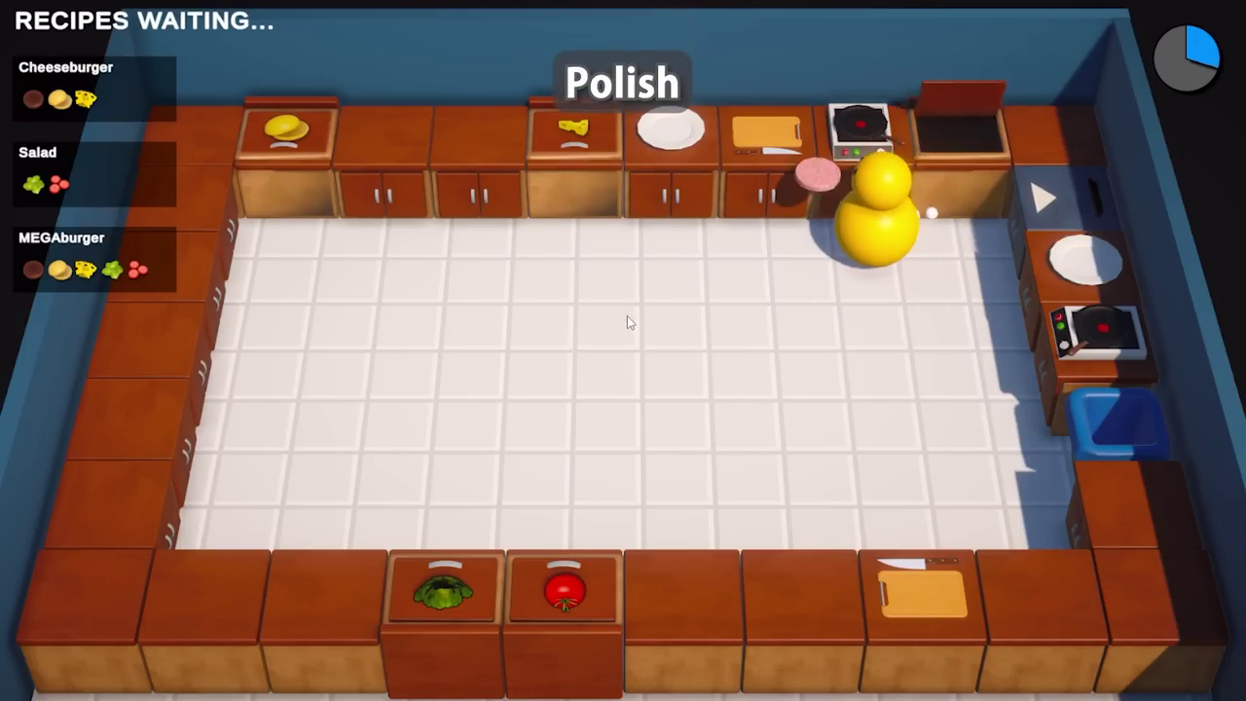
key(e)
key(a)
key(e)
key(d)
key(e)
key(f)
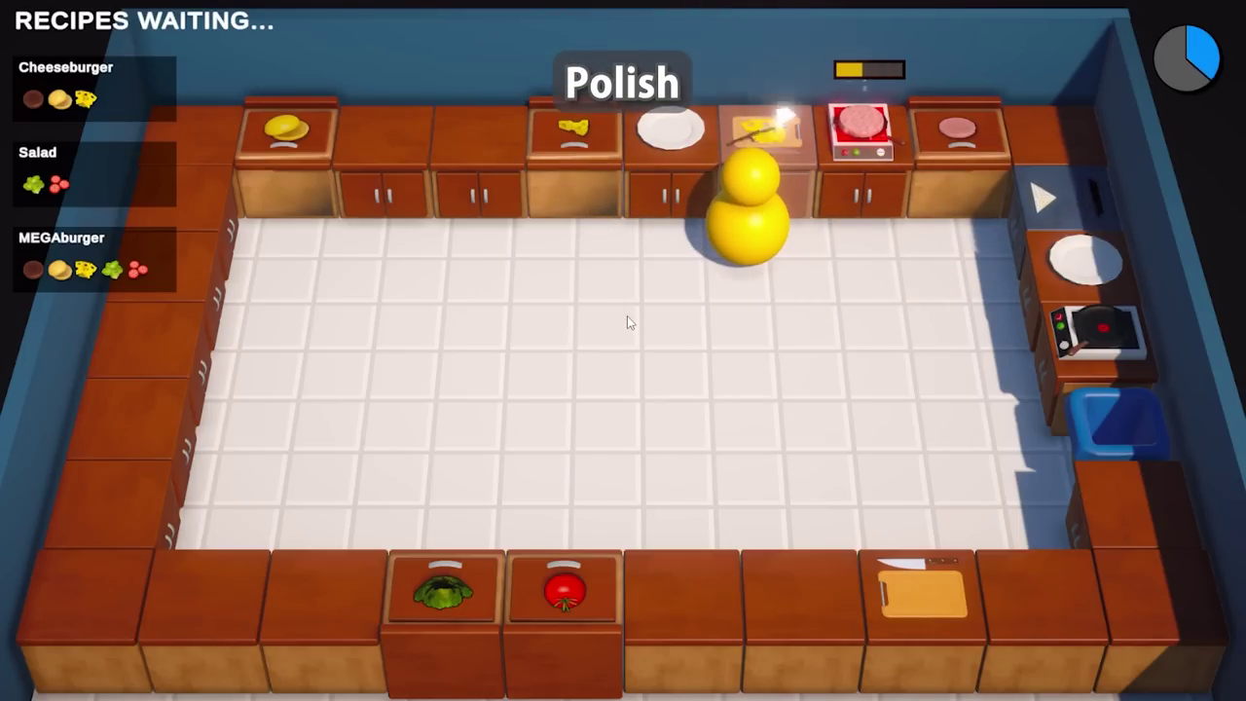
Step: Put a bun on the plate and add the cut cheese
key(a)
key(e)
key(d)
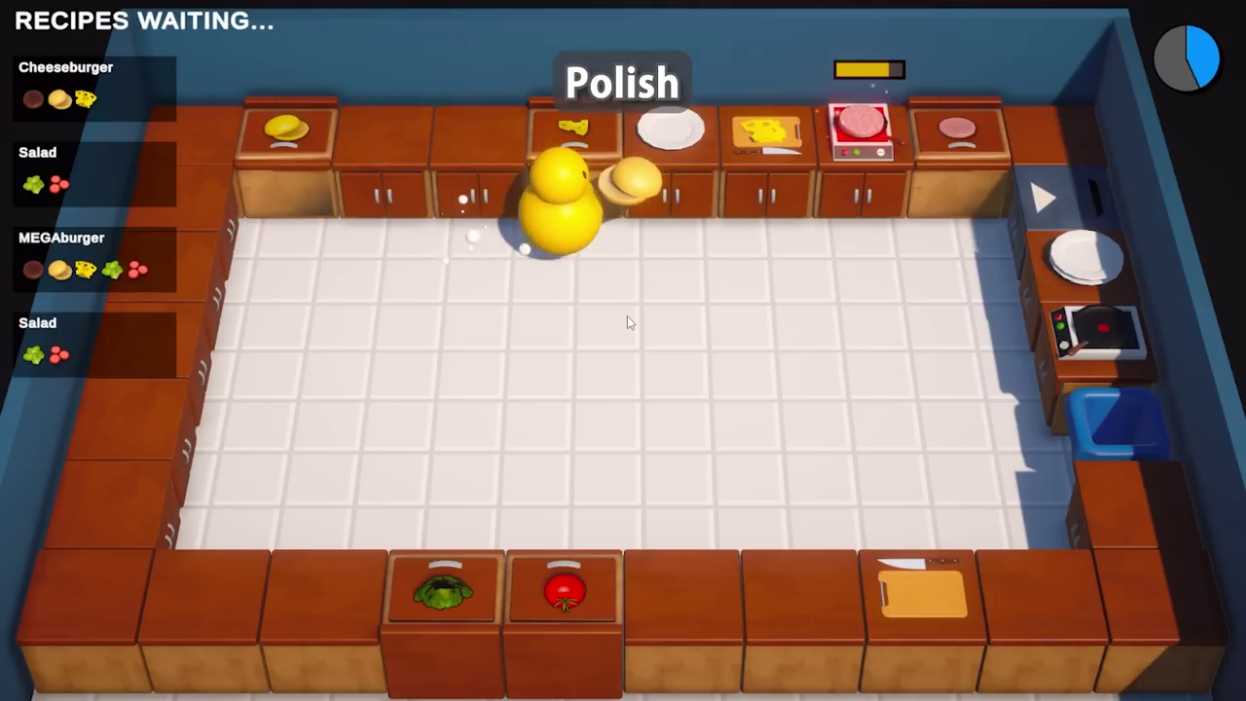
key(d)
key(e)
key(d)
key(e)
key(a)
Step: Add the cooked patty to the plate and deliver the finished cheeseburger
key(e)
key(e)
key(d)
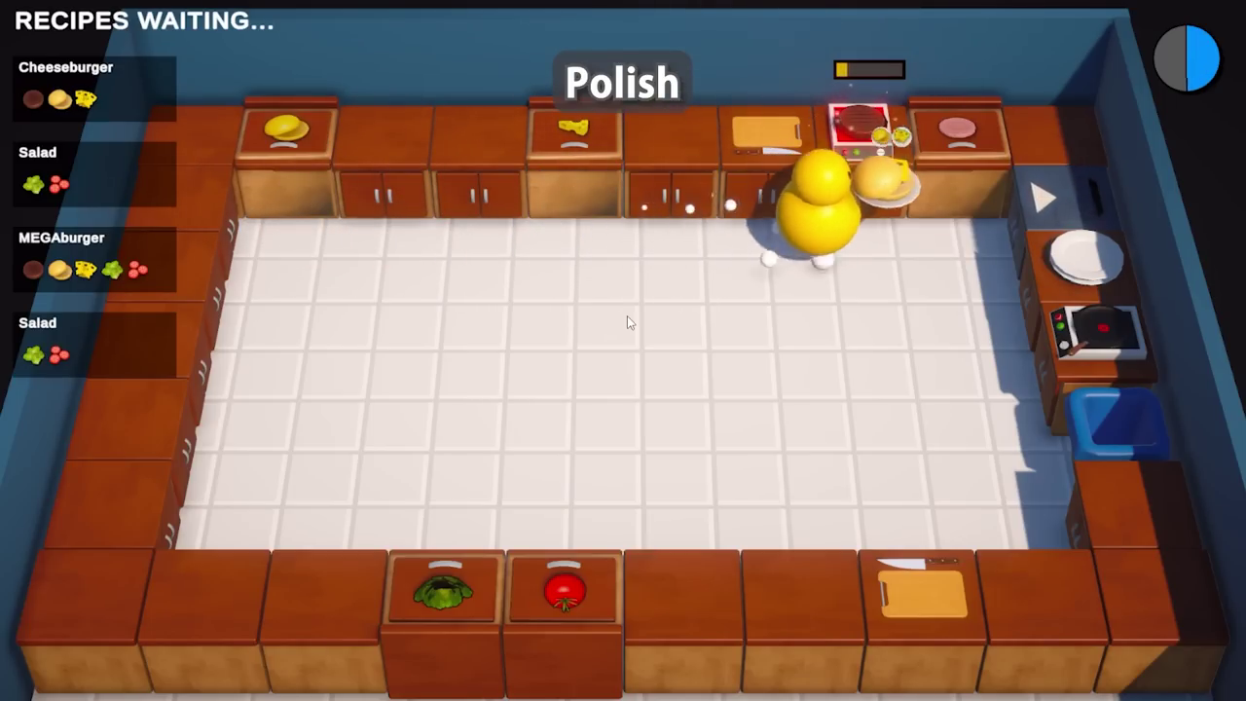
key(e)
key(d)
key(e)
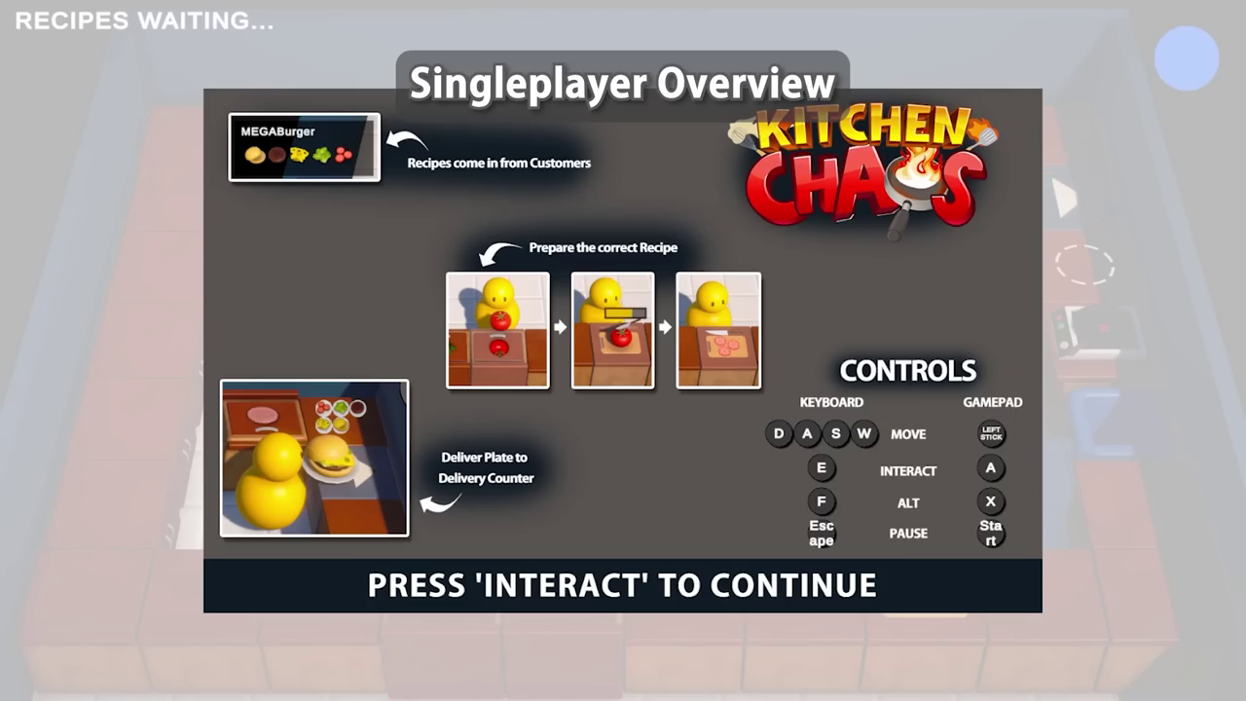
Step: Dismiss the tutorial to start a new round and walk the chef around the kitchen
key(e)
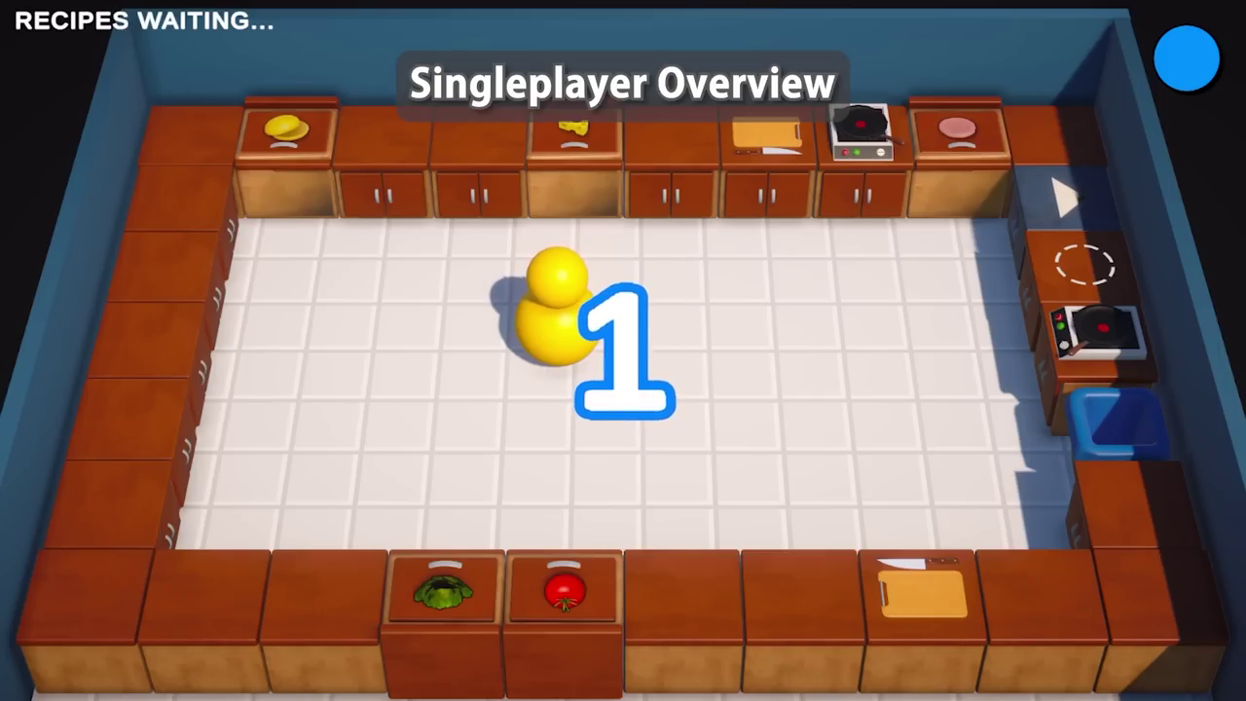
key(d)
key(a)
key(d)
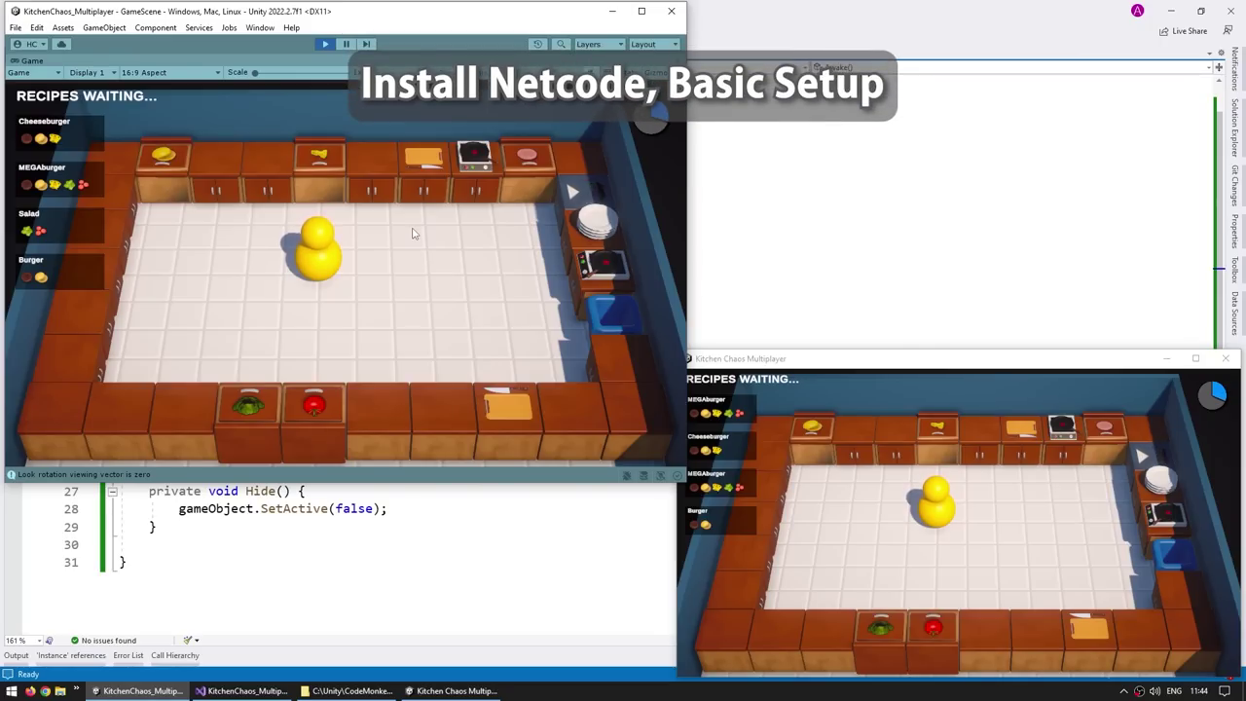
Step: Walk the front chef left and right across the floor to test synced movement
key(d)
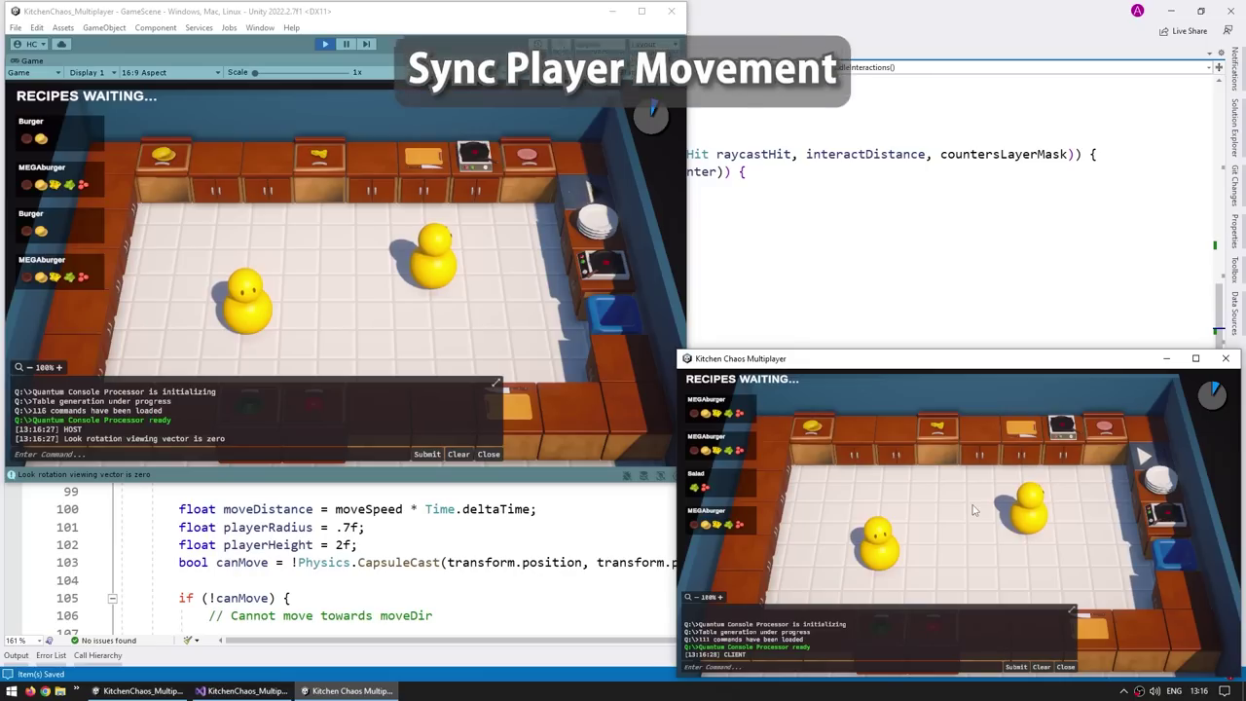
key(d)
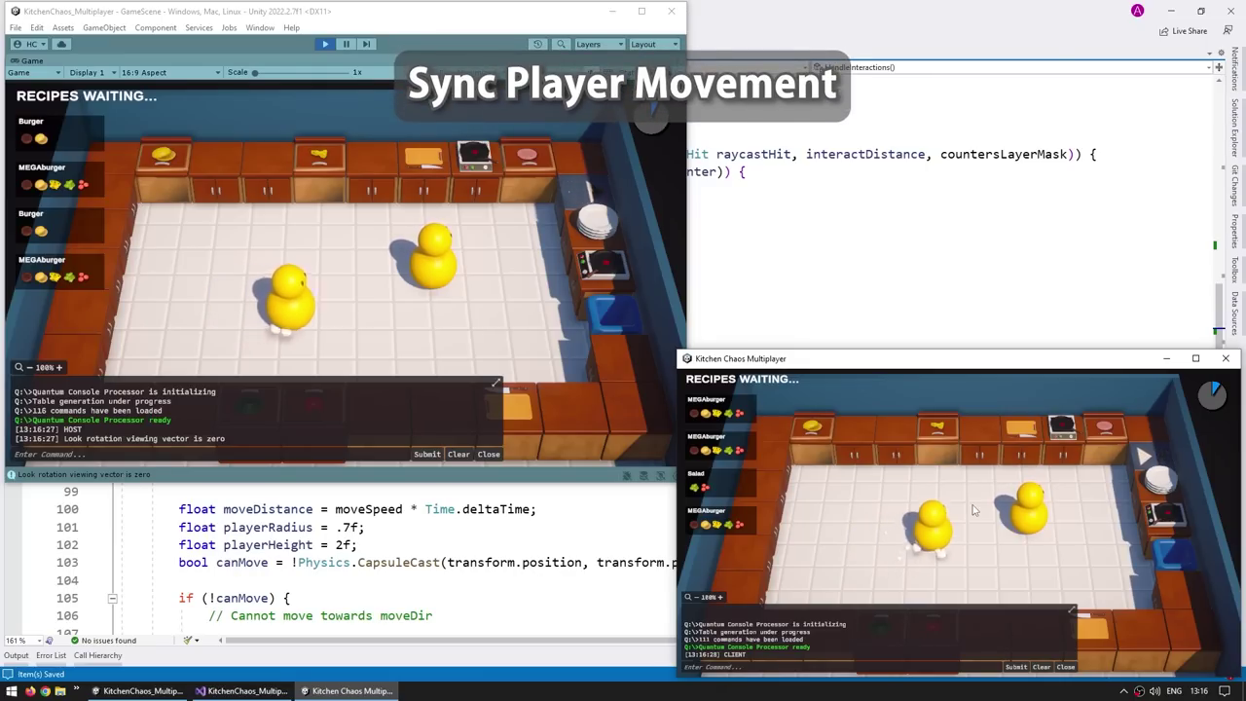
key(a)
key(d)
key(a)
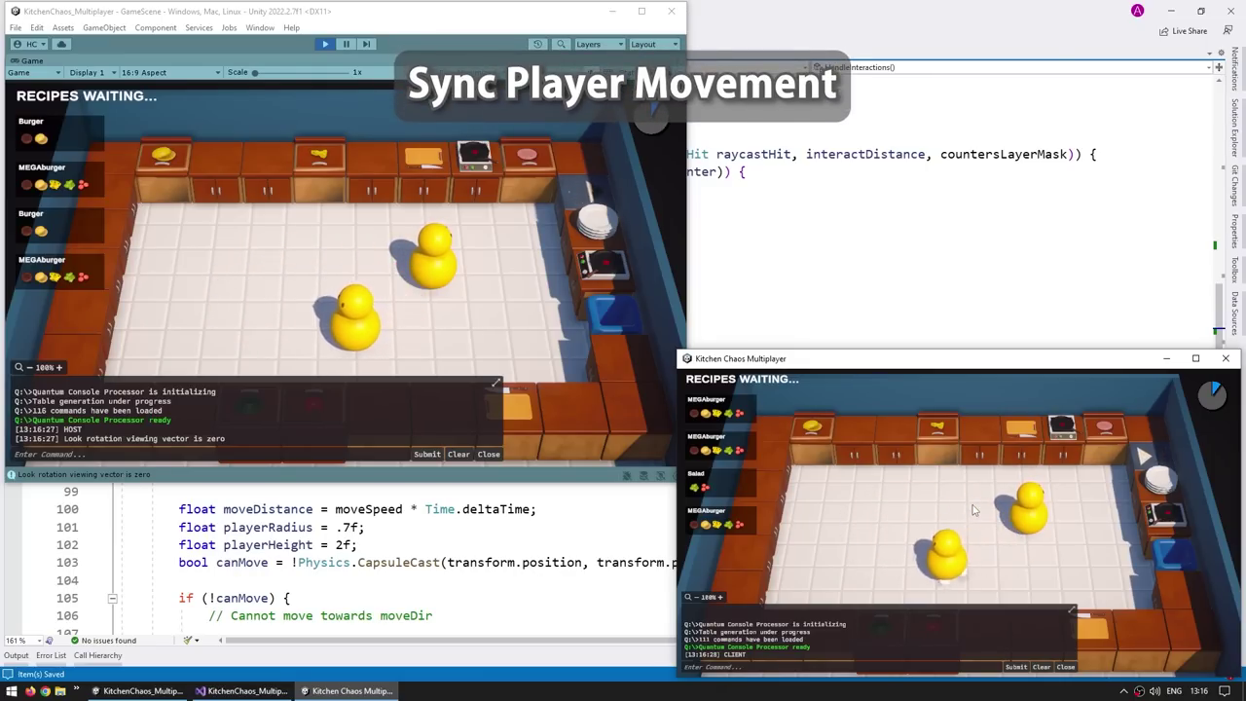
key(d)
key(a)
key(d)
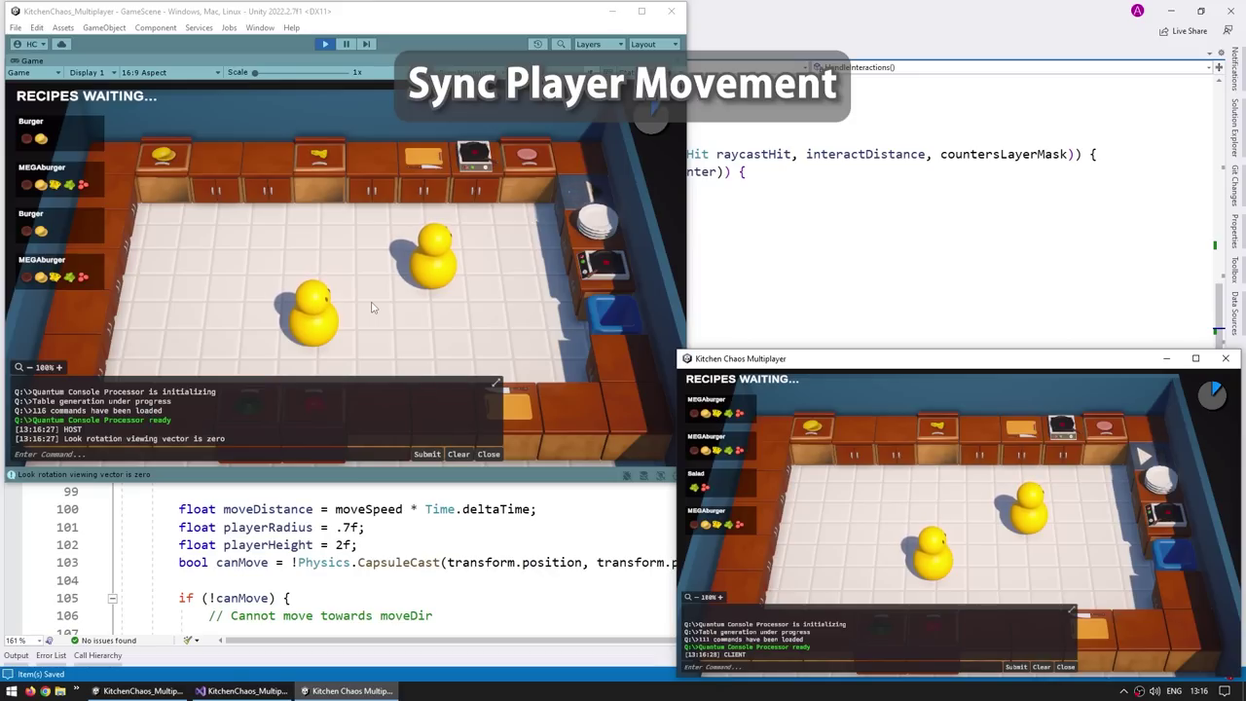
key(a)
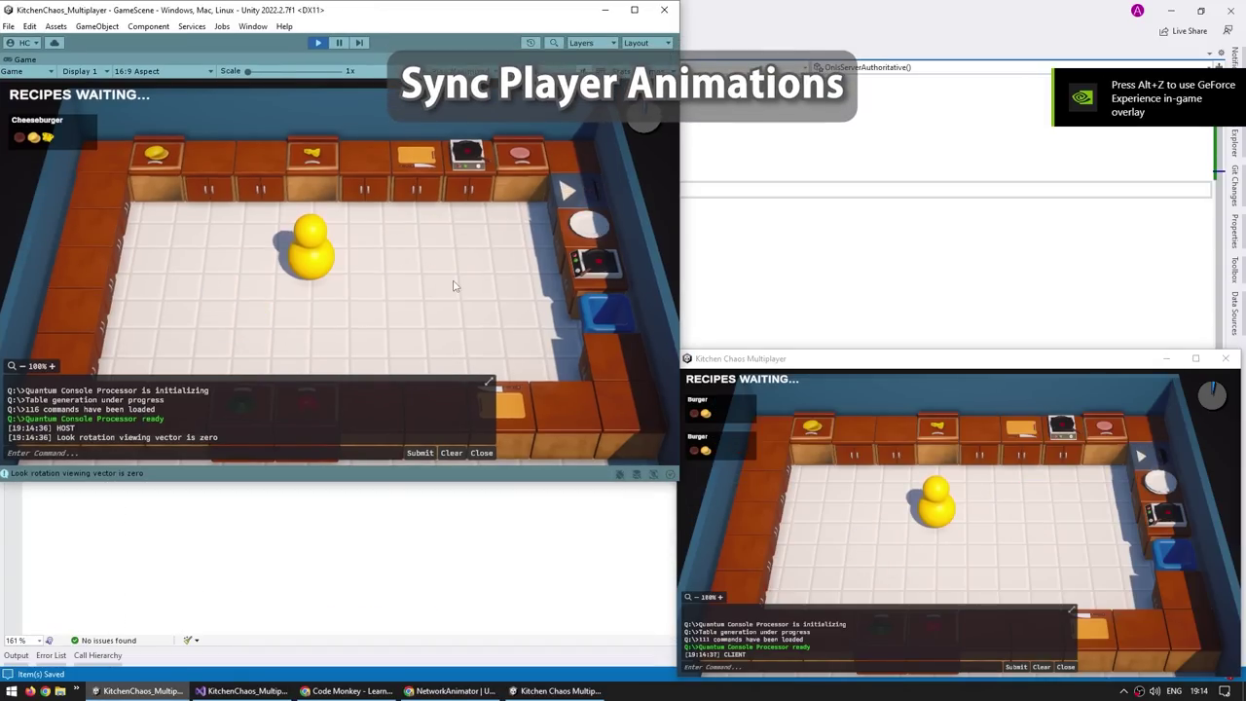
Step: Walk the second chef to test animation sync, then bring the host's chef alongside
key(d)
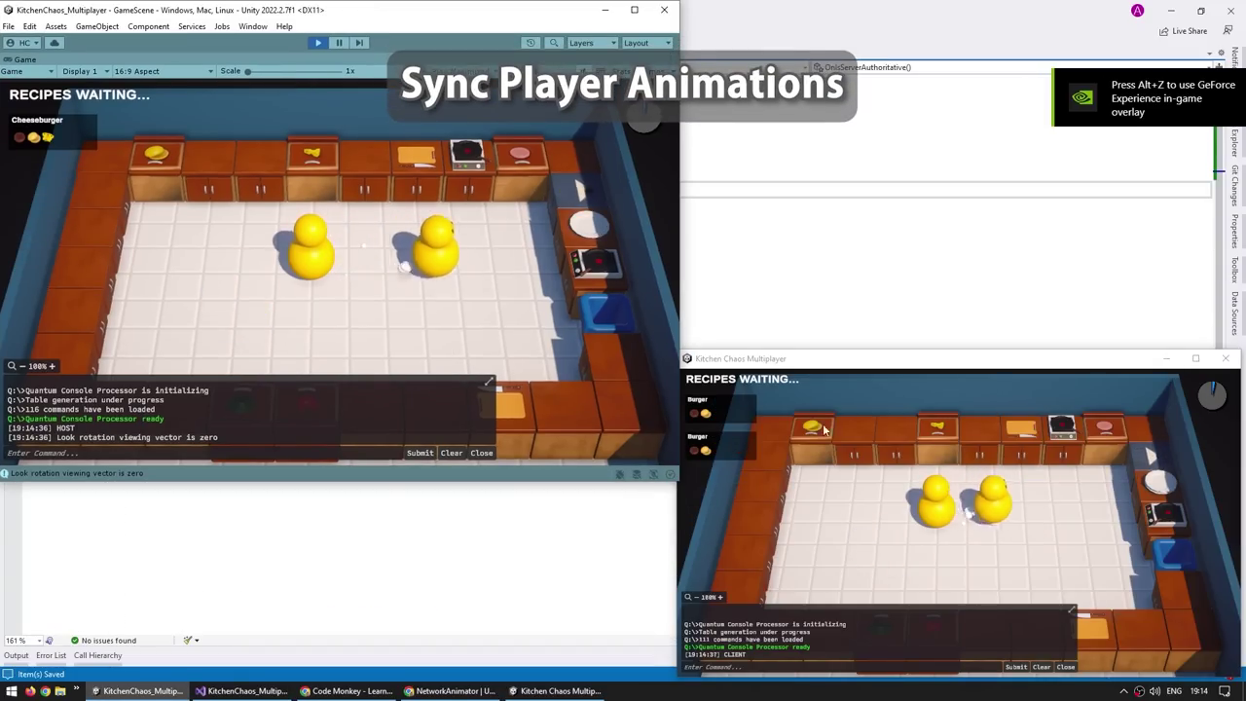
key(a)
key(w+d)
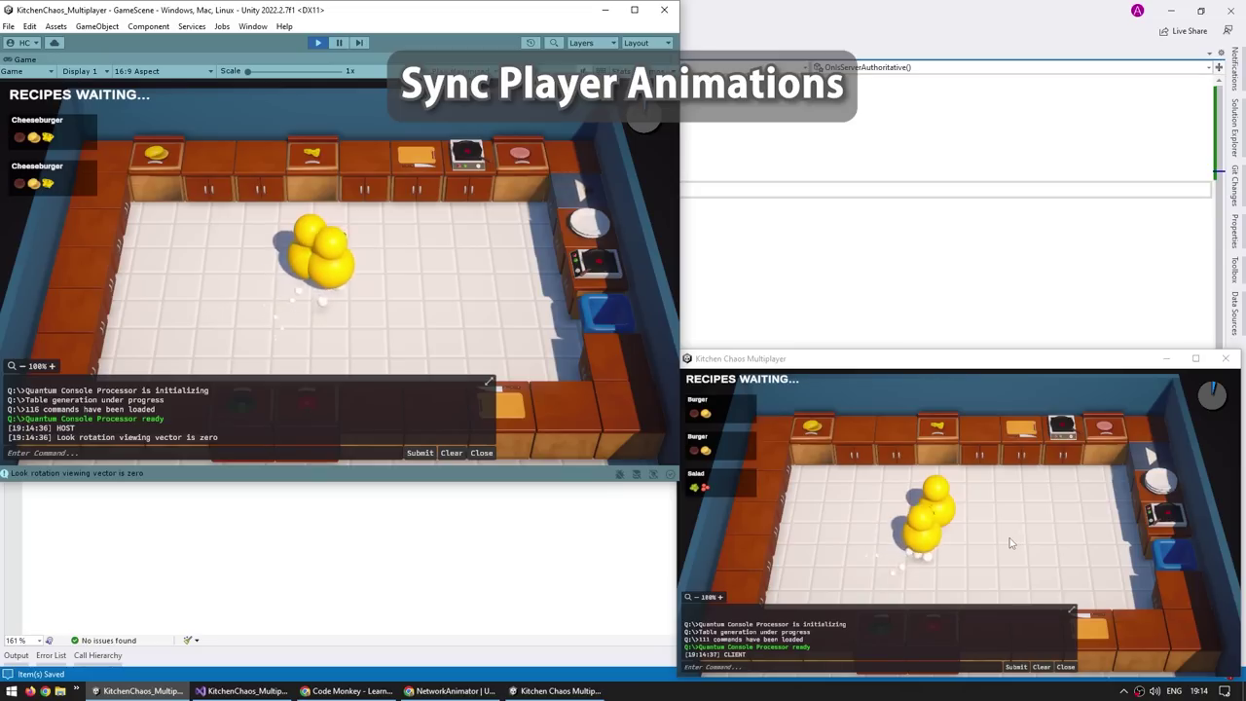
click(1007, 522)
Step: Walk the client's chef to the delivery counter and deliver the salad order
key(d)
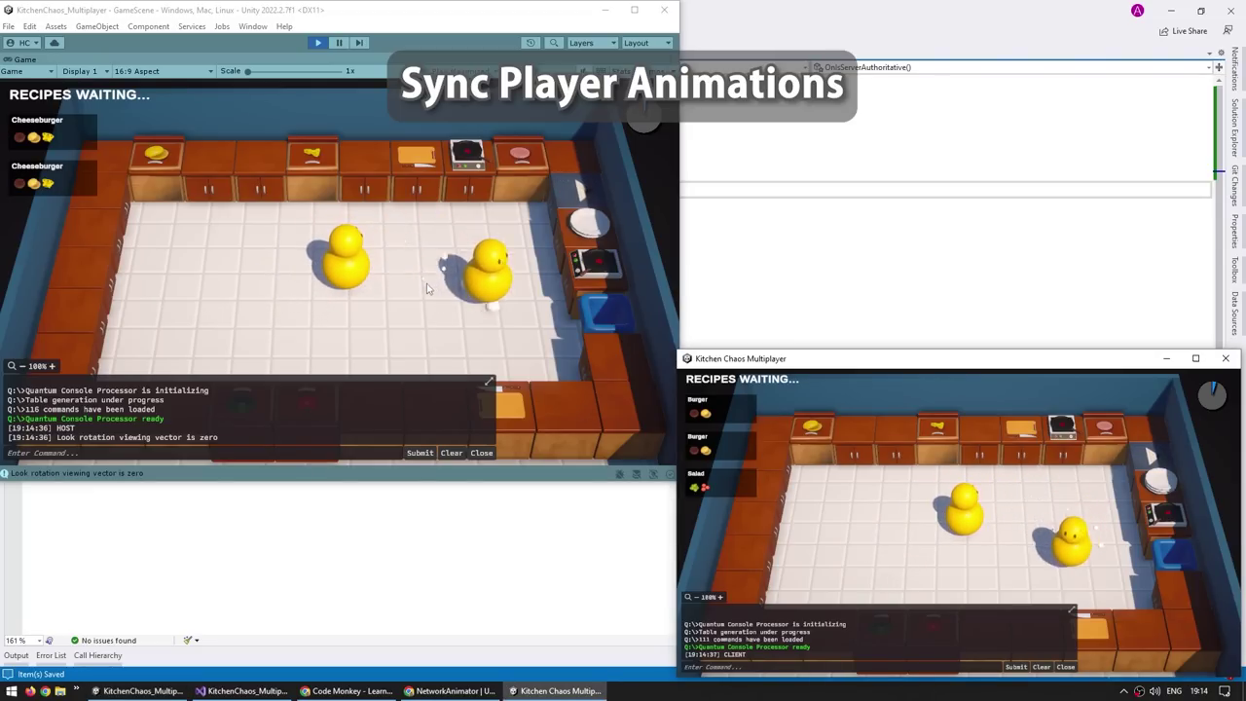
key(a)
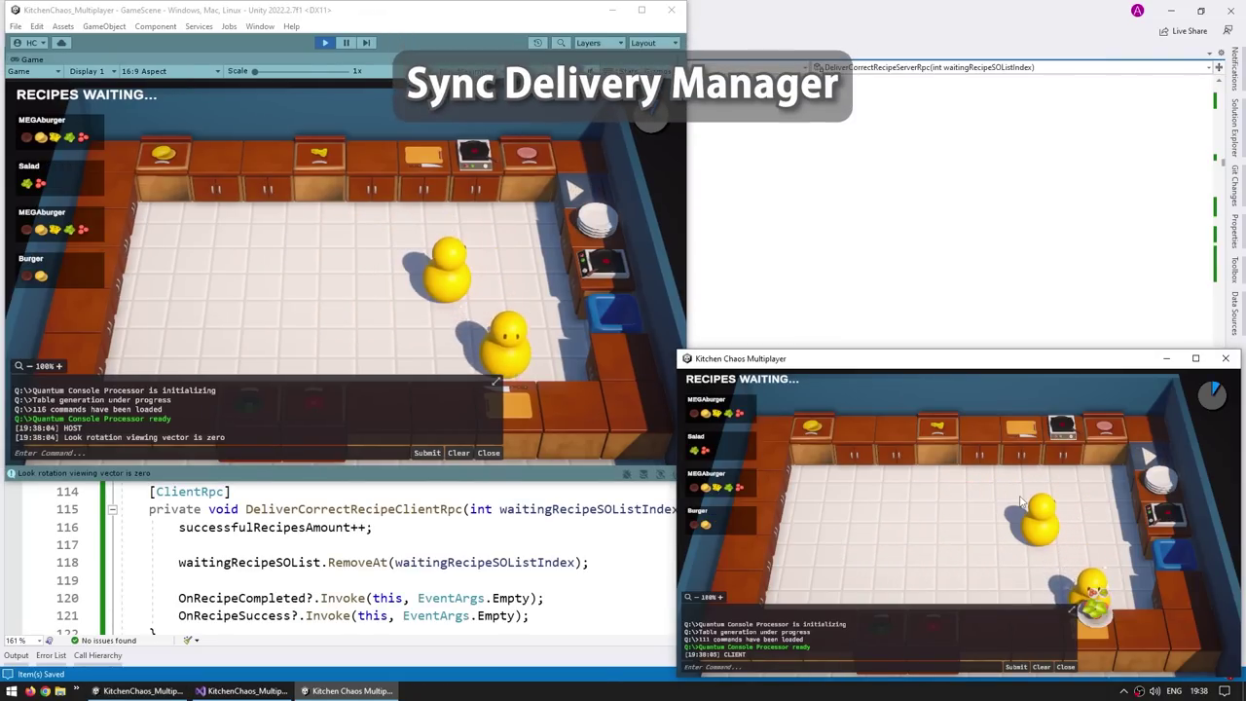
key(w)
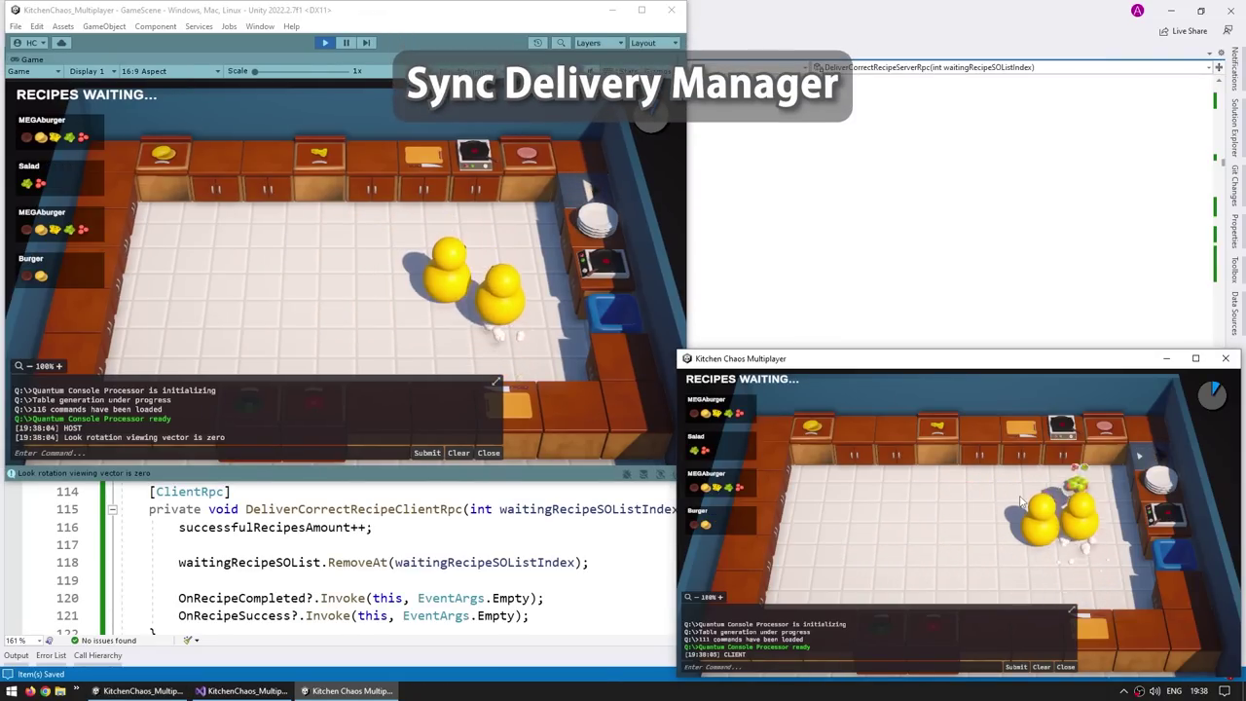
key(d)
key(e)
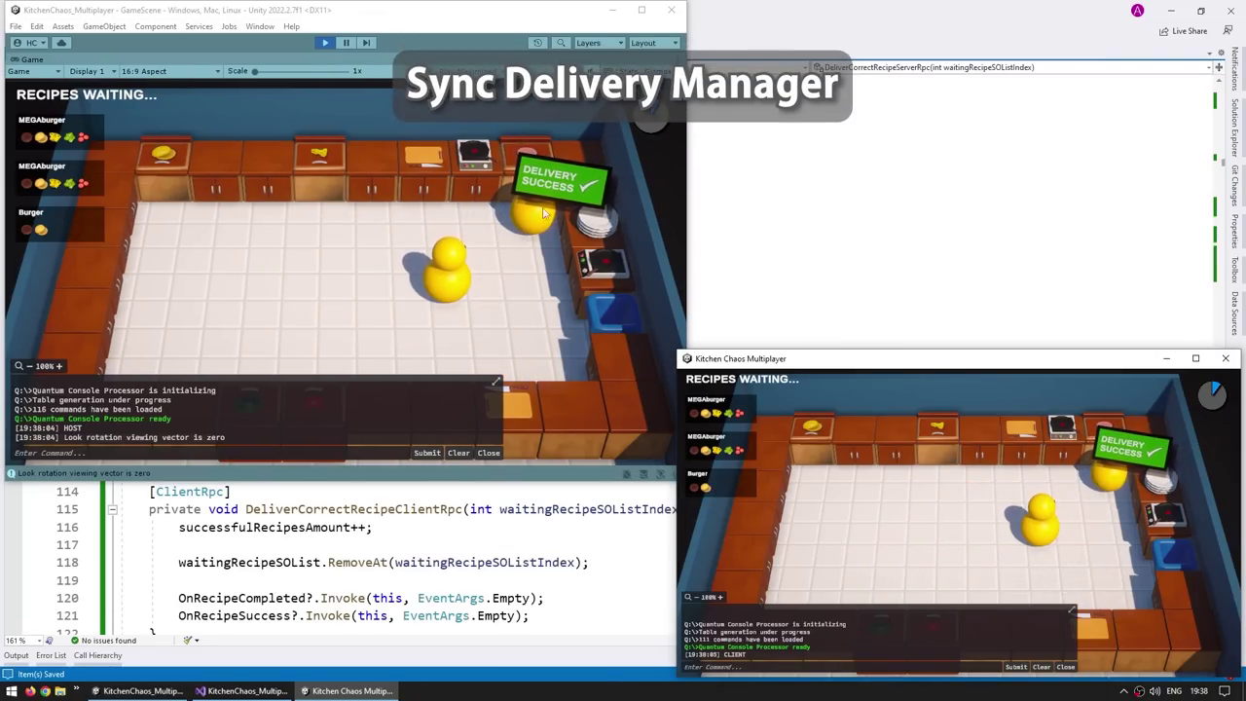
Step: Walk the client's chef beside the host's chef and deliver a wrong order to test failure
key(a)
key(s)
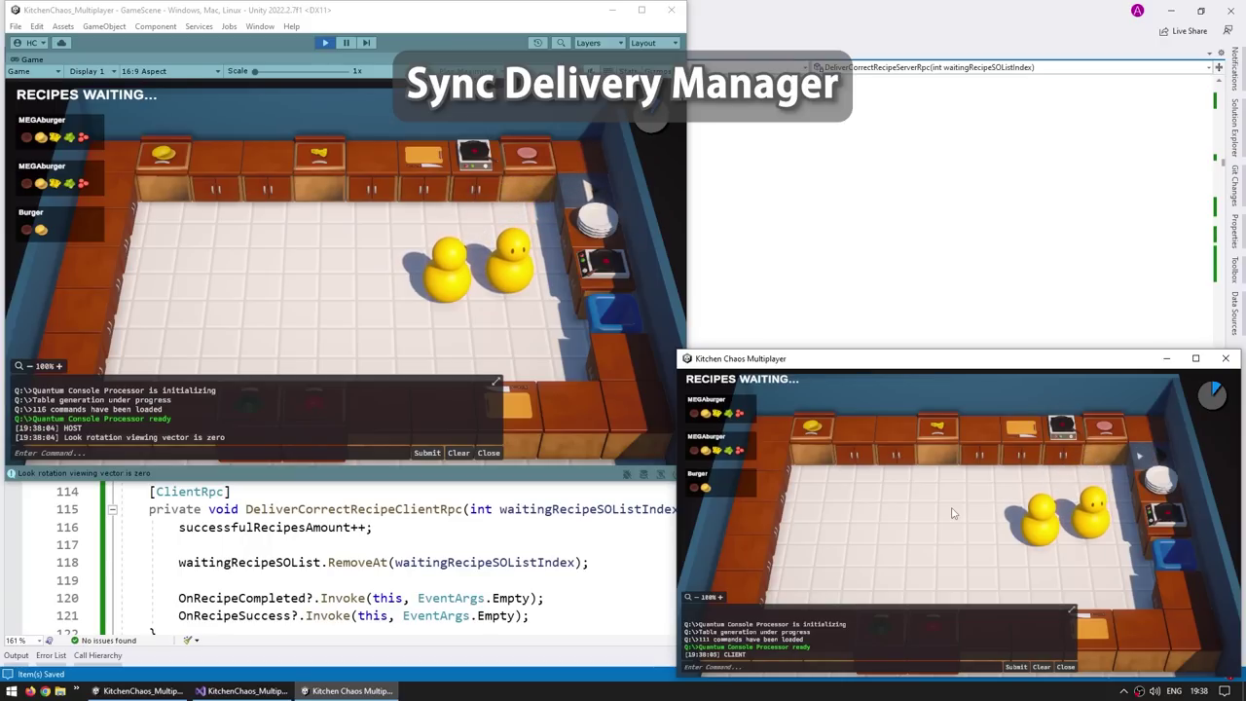
key(w)
key(d)
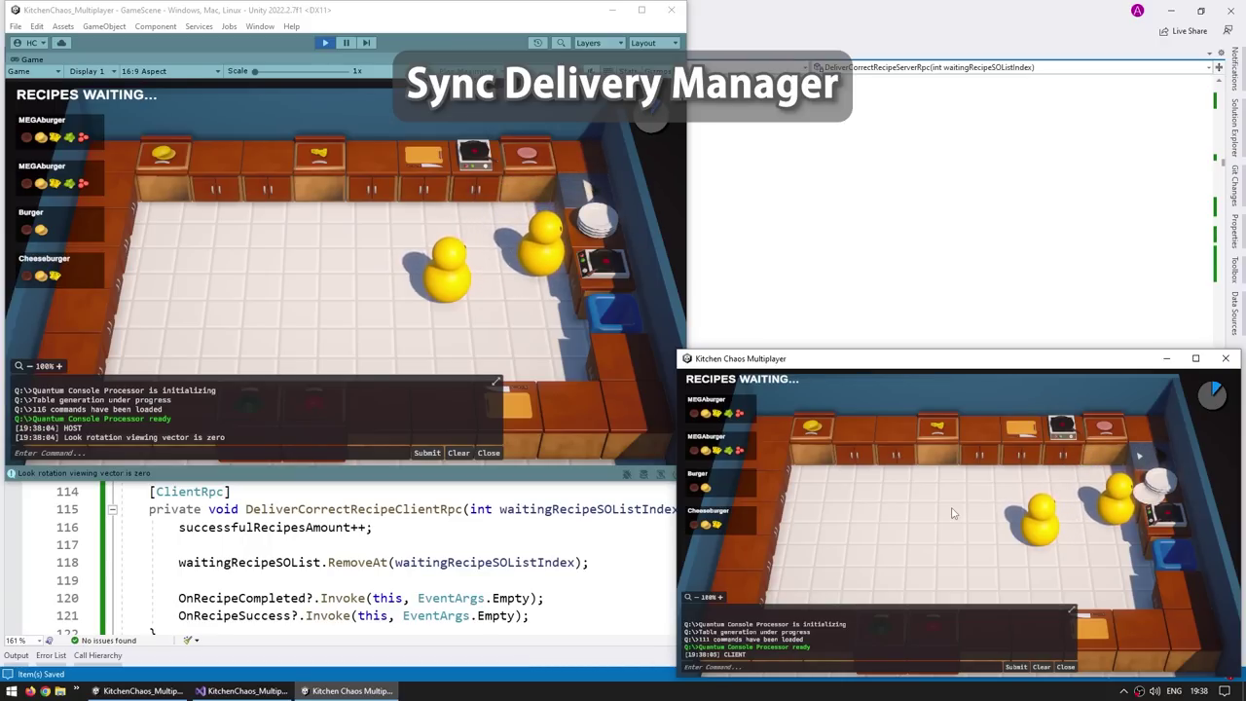
key(e)
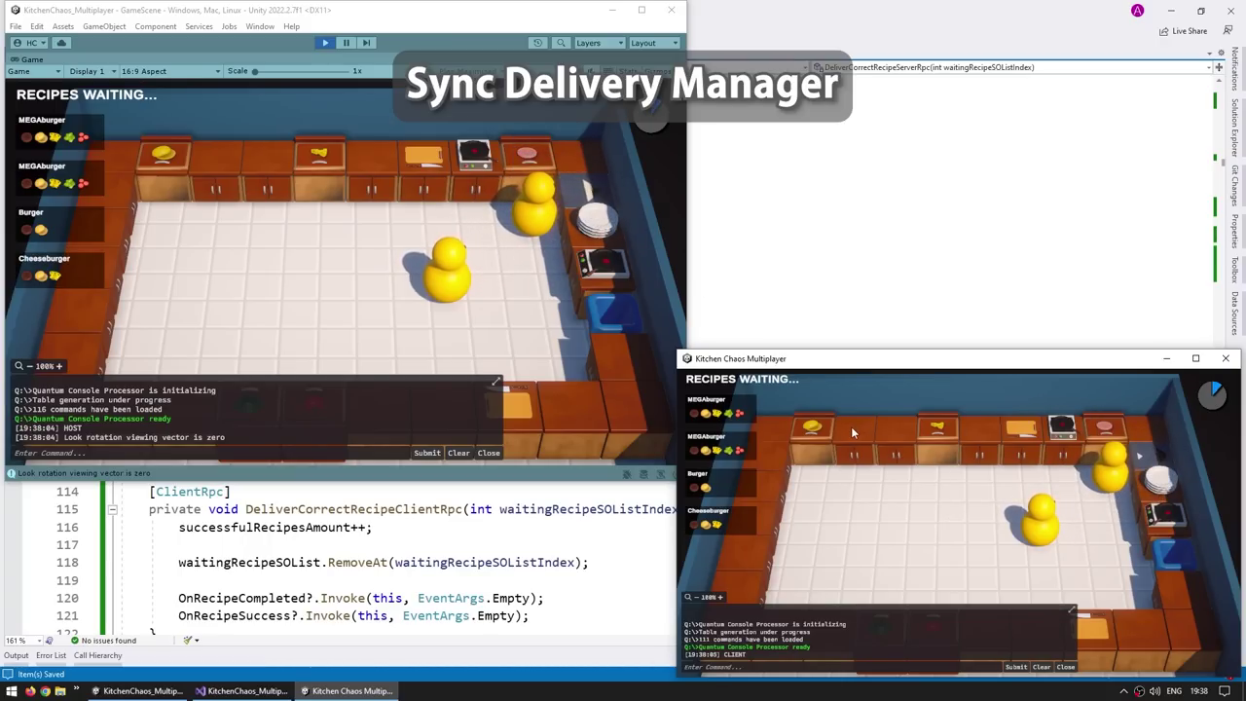
Step: In the host window, walk the host chef past the plates and attempt a delivery
click(374, 171)
key(a)
key(d)
key(w)
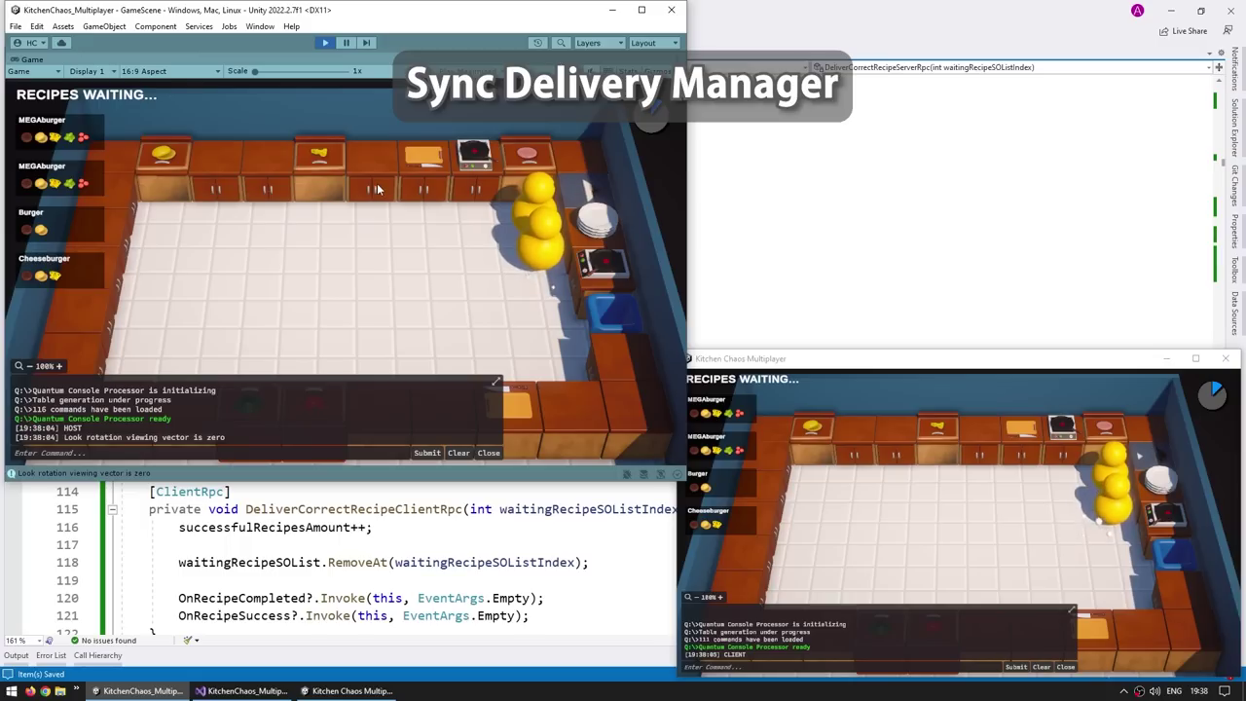
key(e)
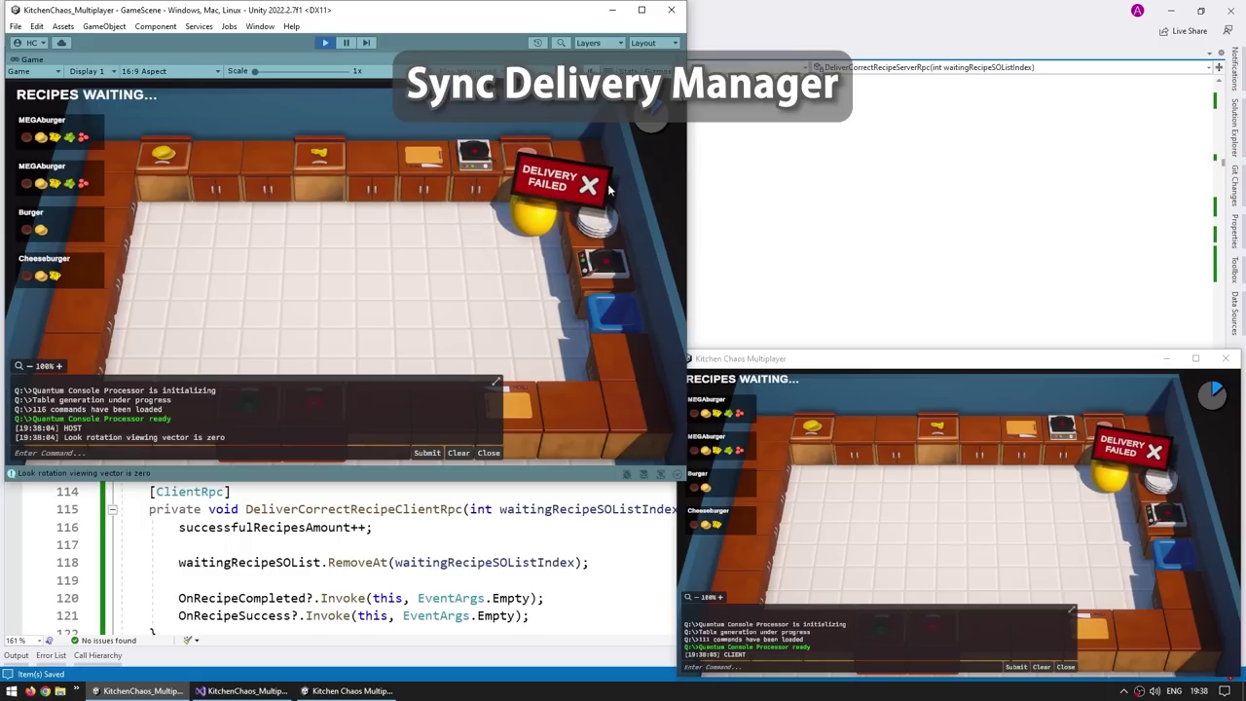
key(a)
key(d)
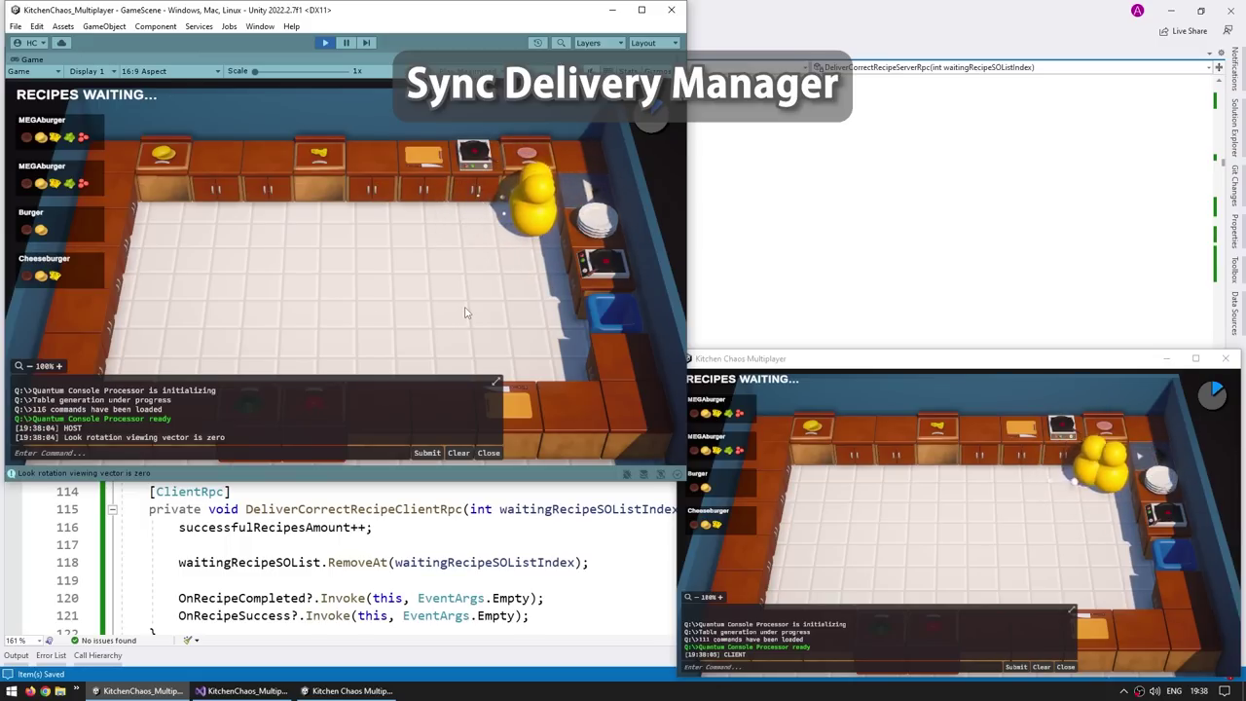
Step: Walk the host chef across the kitchen so the back and rear counters highlight
key(a)
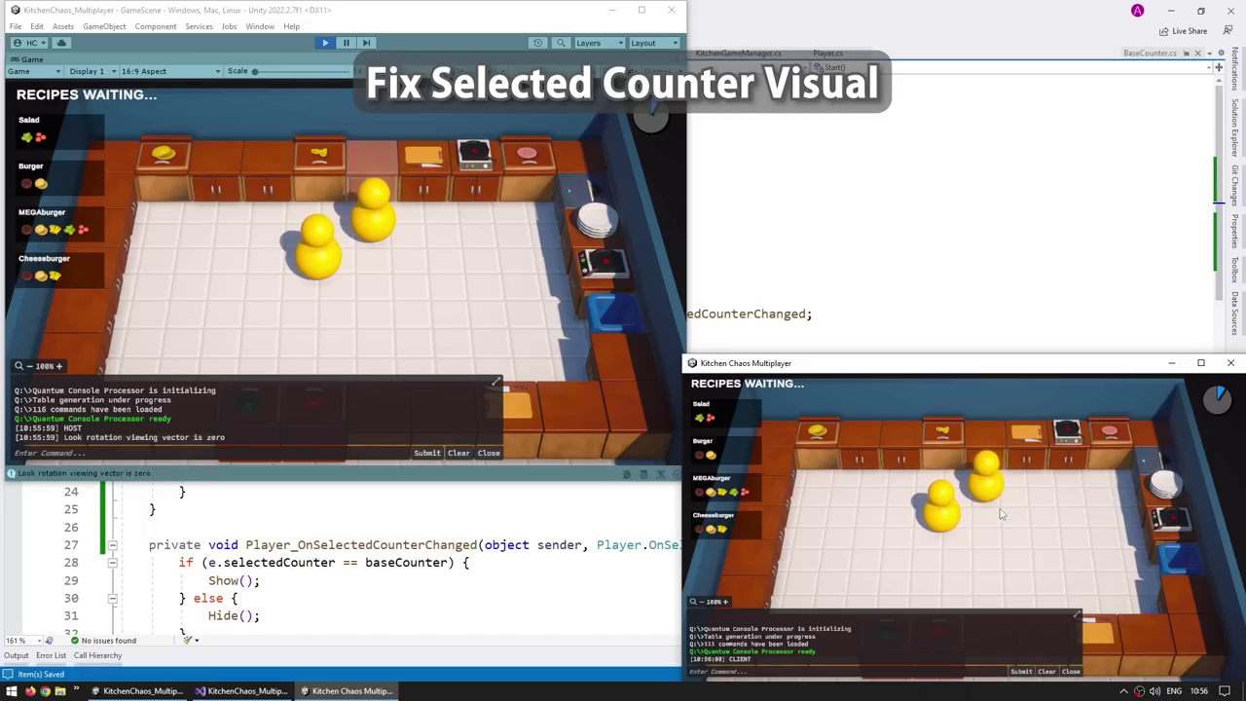
key(a)
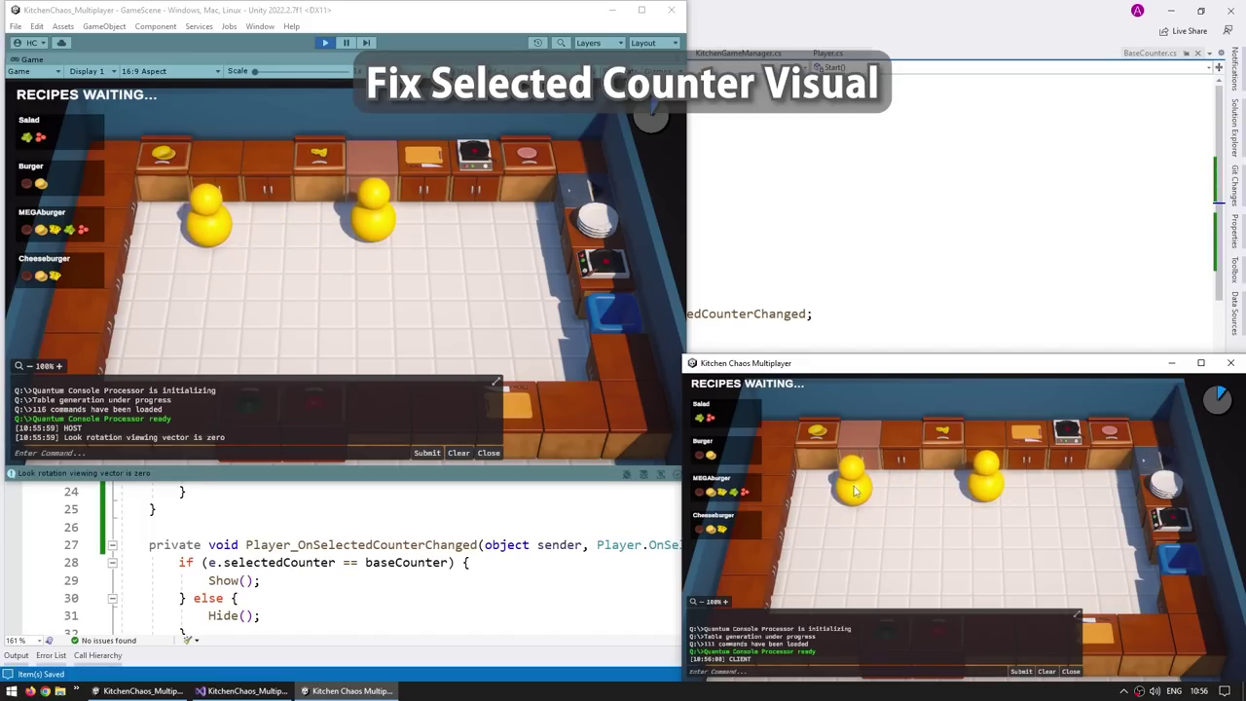
key(d)
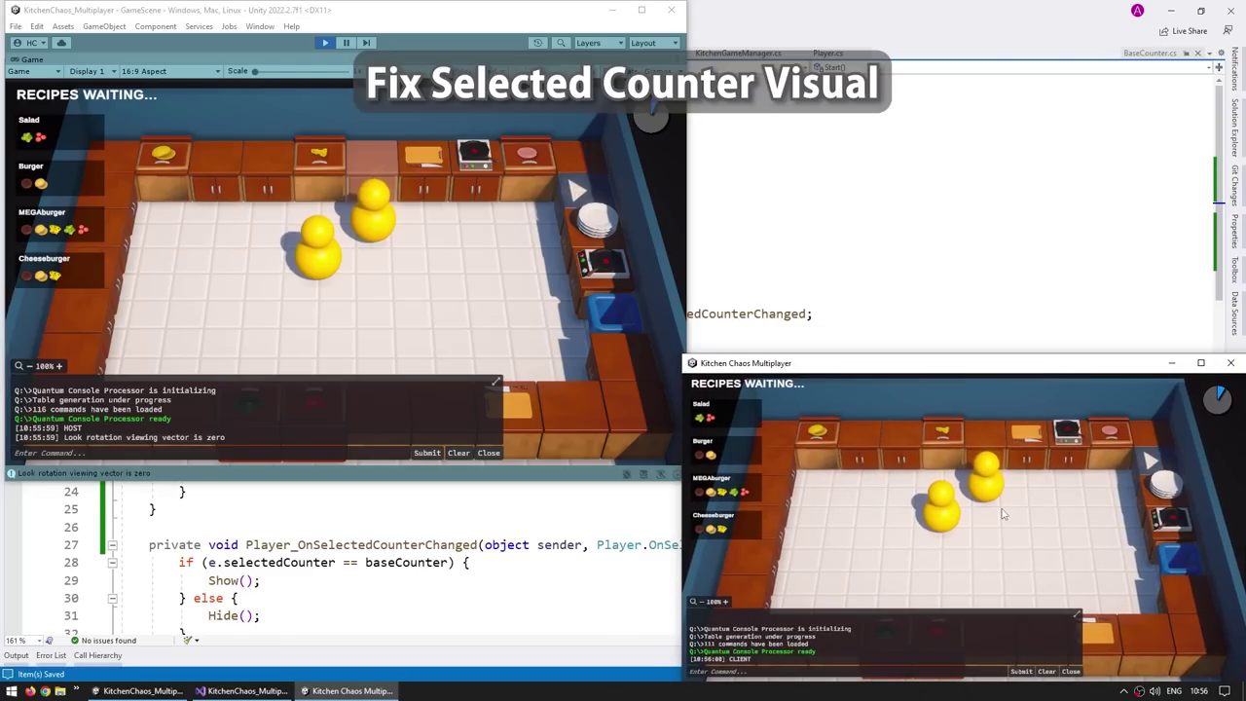
key(a)
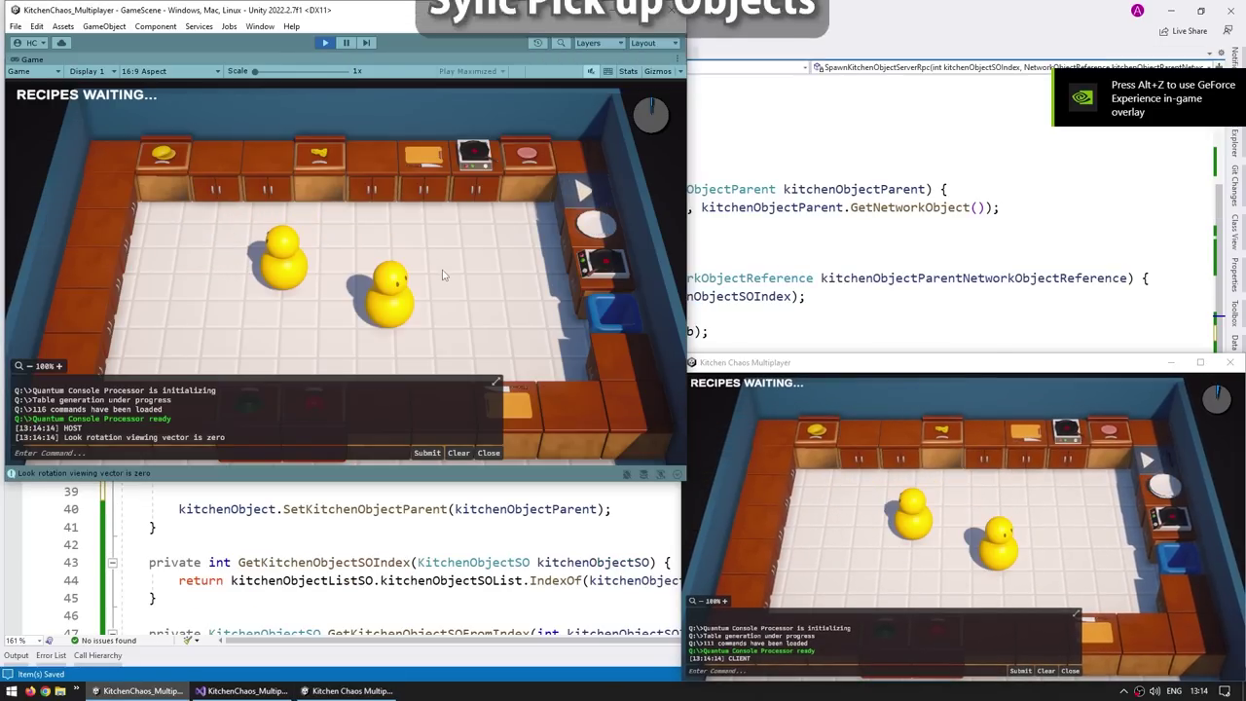
key(w)
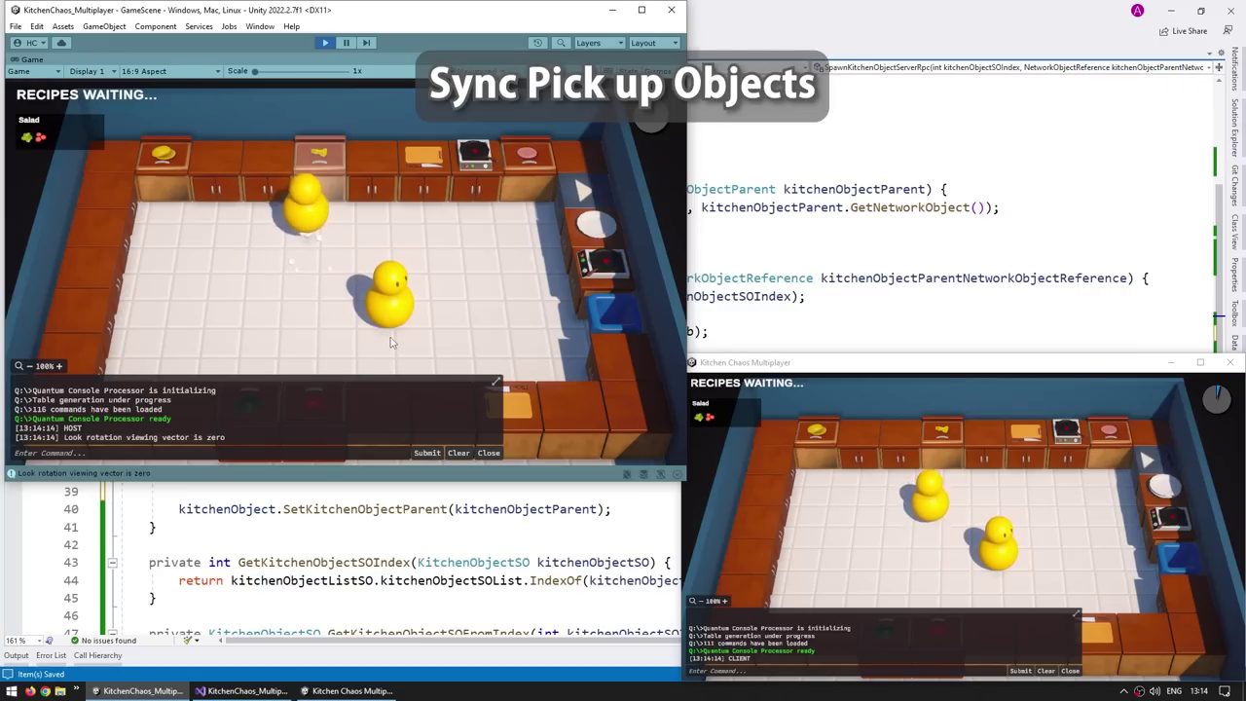
key(s)
key(a)
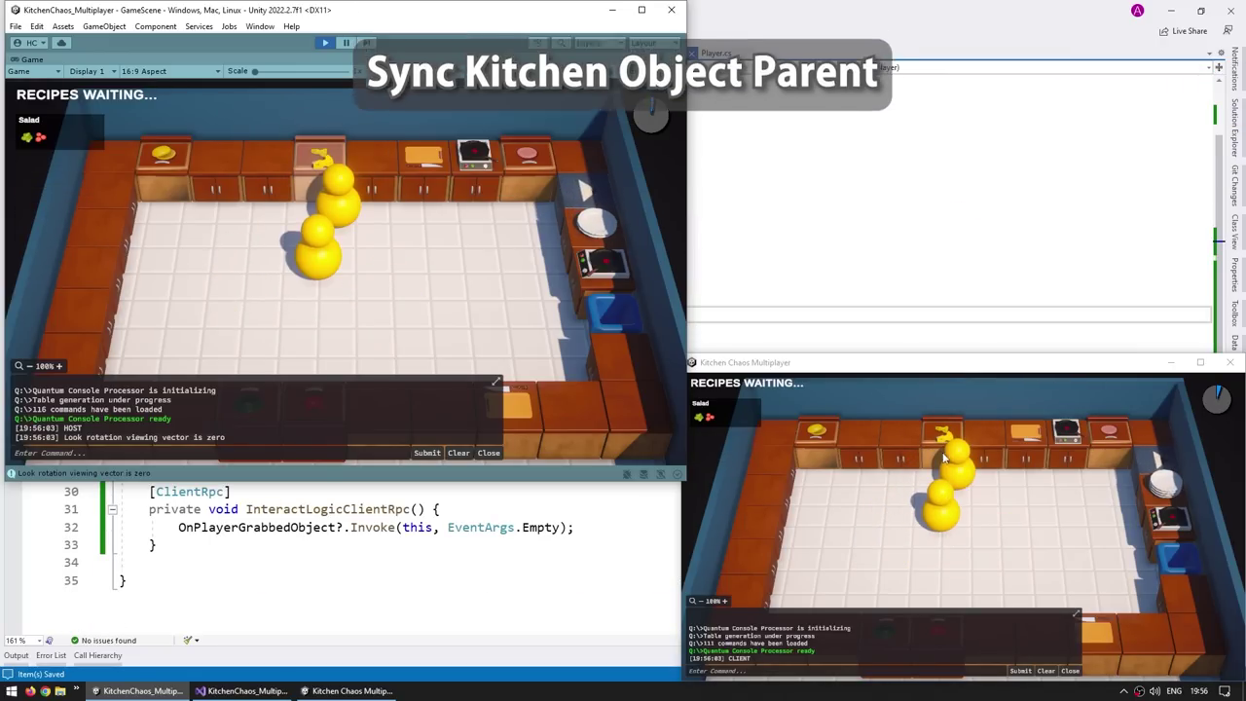
Step: In the client window, walk the chef to the back counters and carry a plate away
key(d)
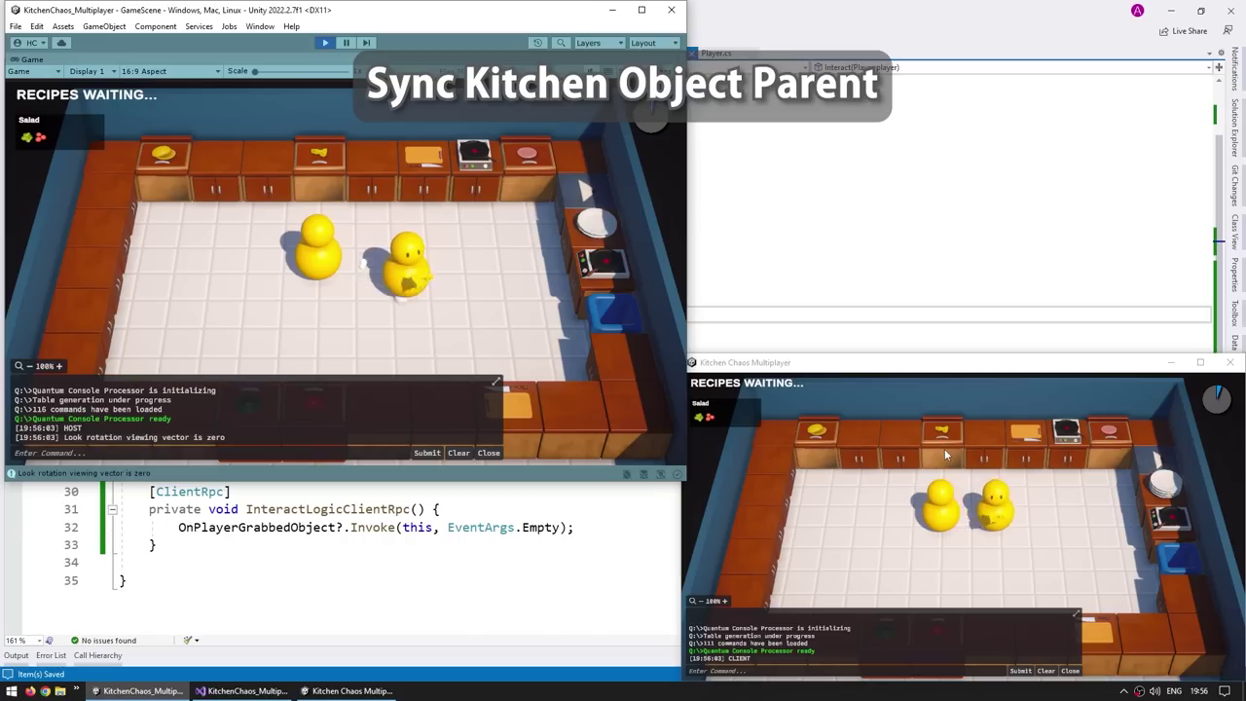
click(978, 500)
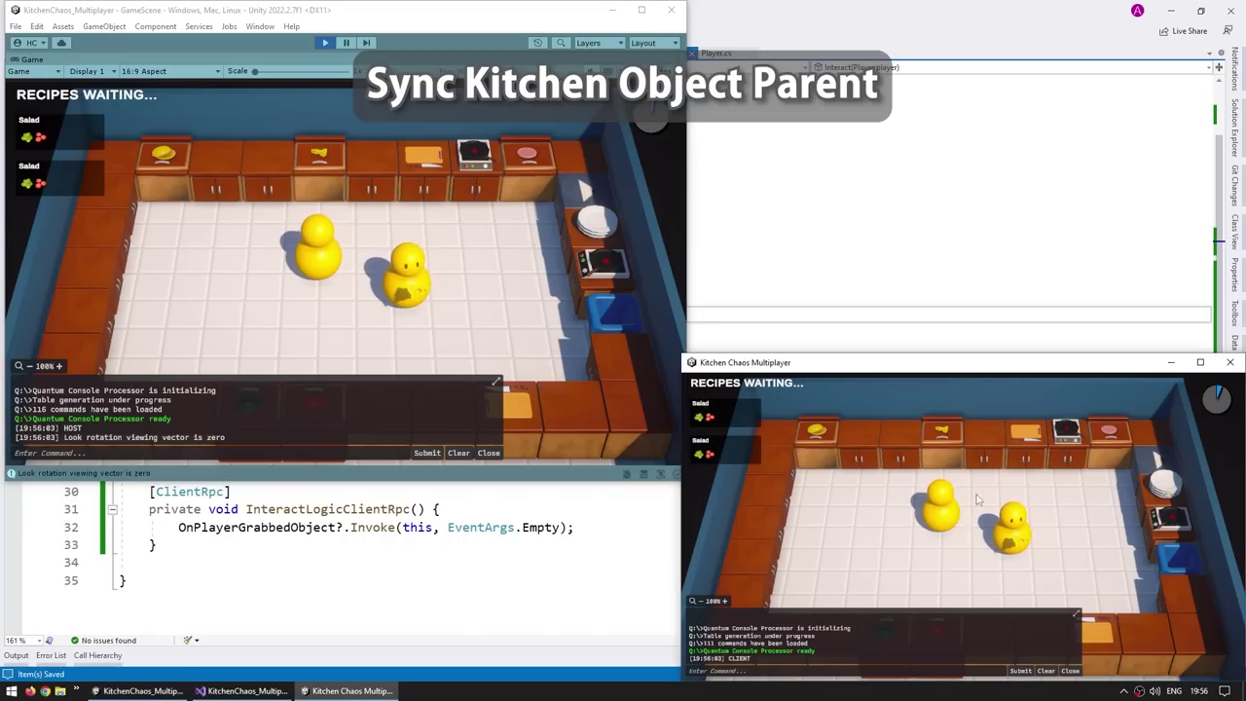
key(d)
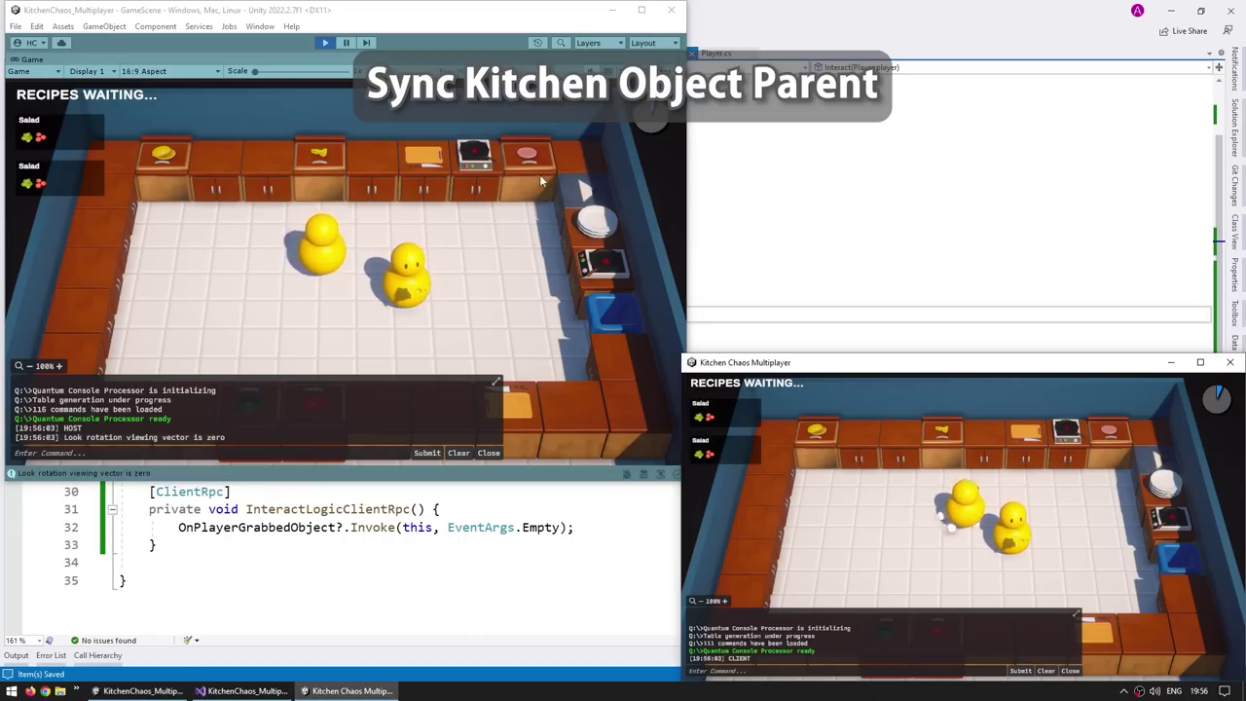
key(w)
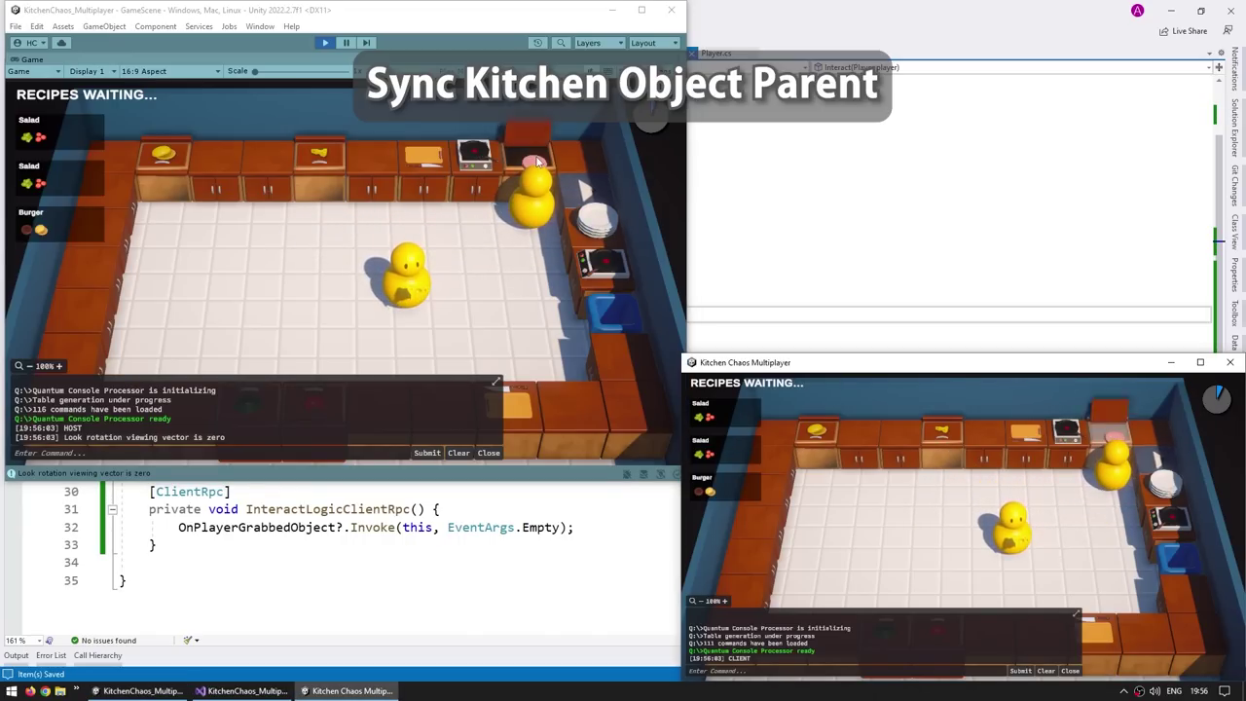
key(a)
key(s)
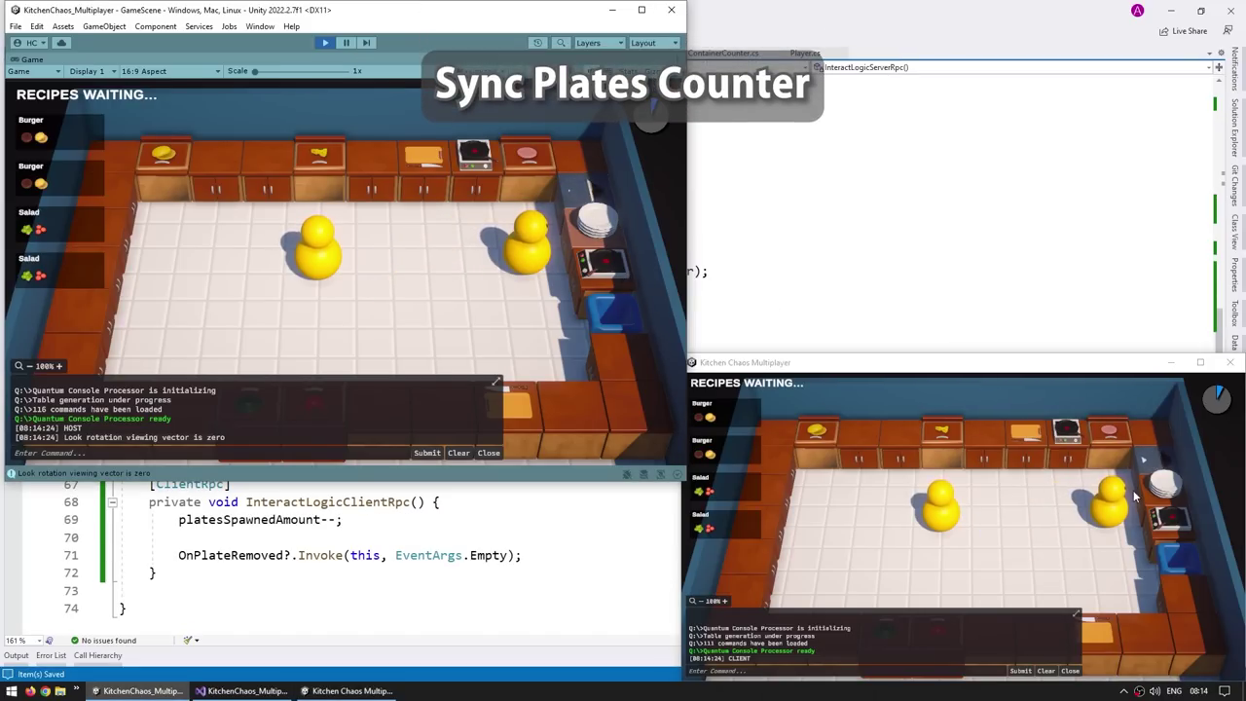
key(a)
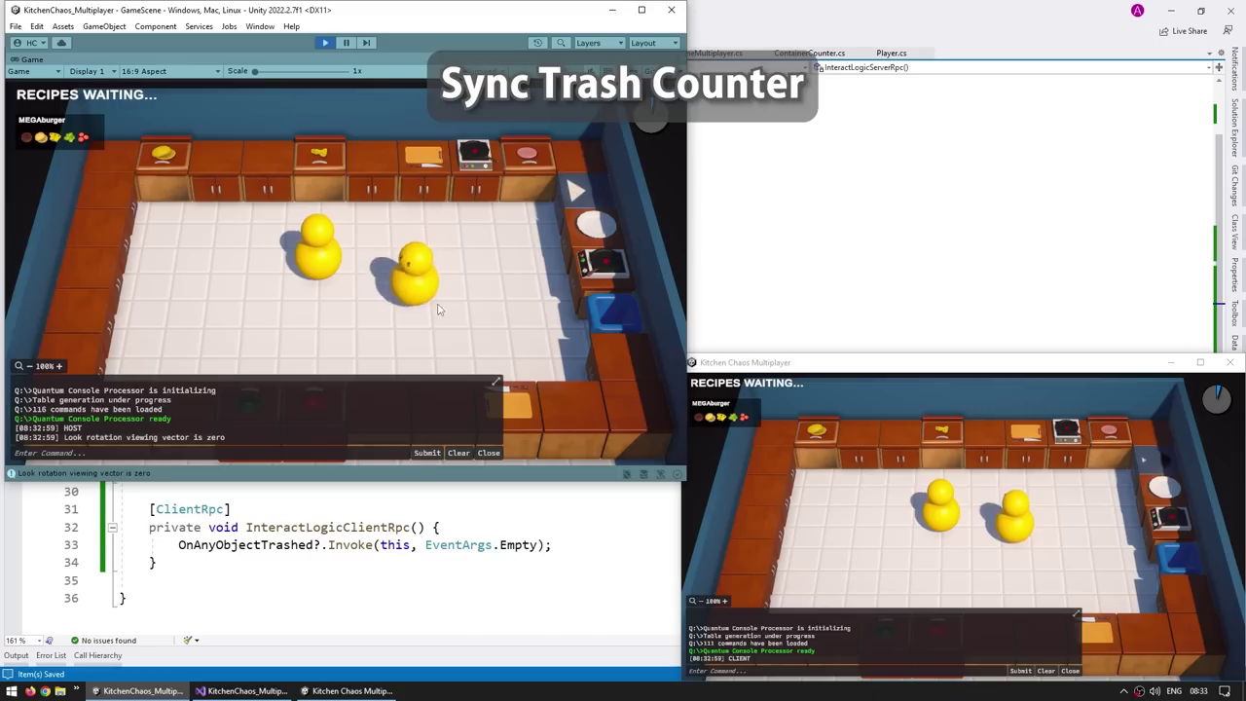
Step: With the host chef, pick up a raw meat patty, trash it, and take the cut cheese
key(w)
key(e)
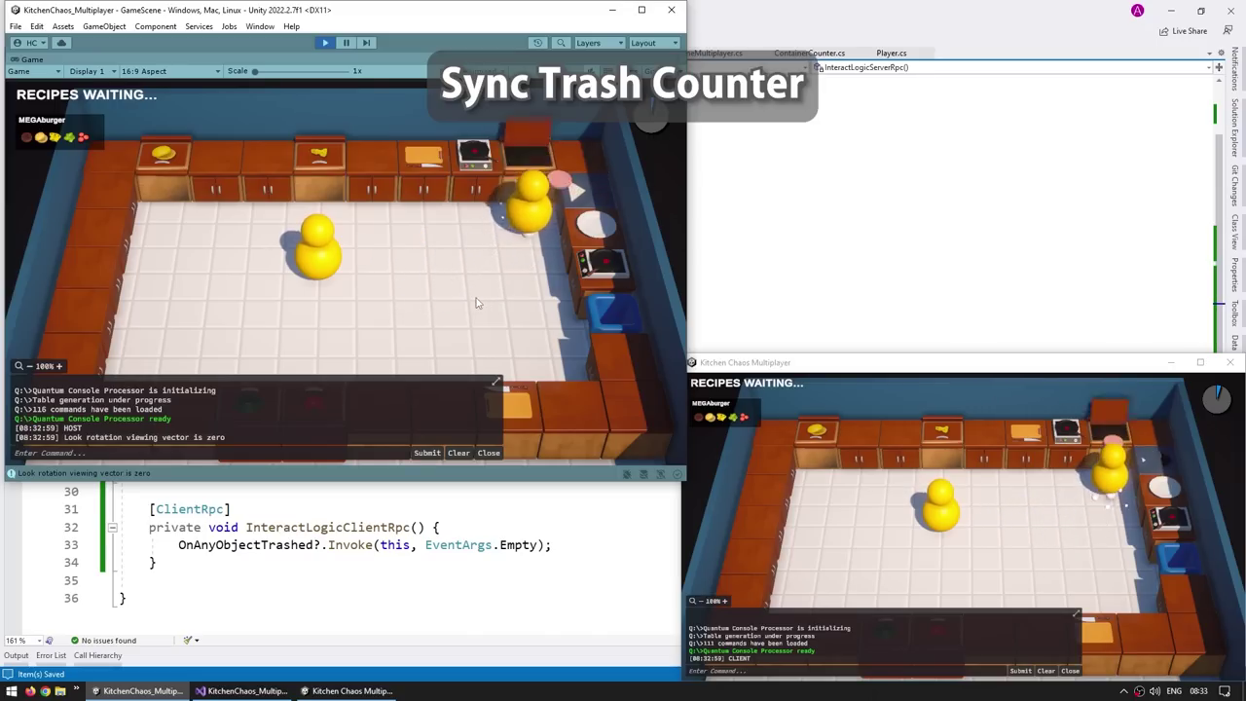
key(s)
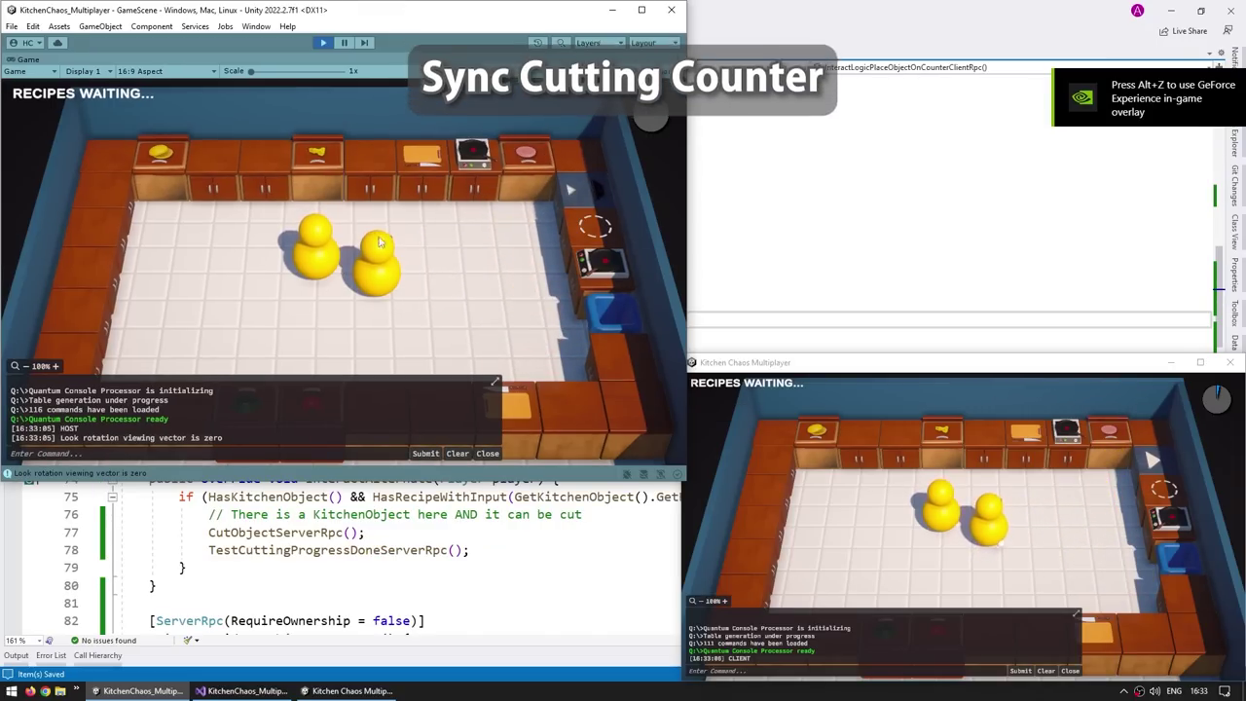
key(d)
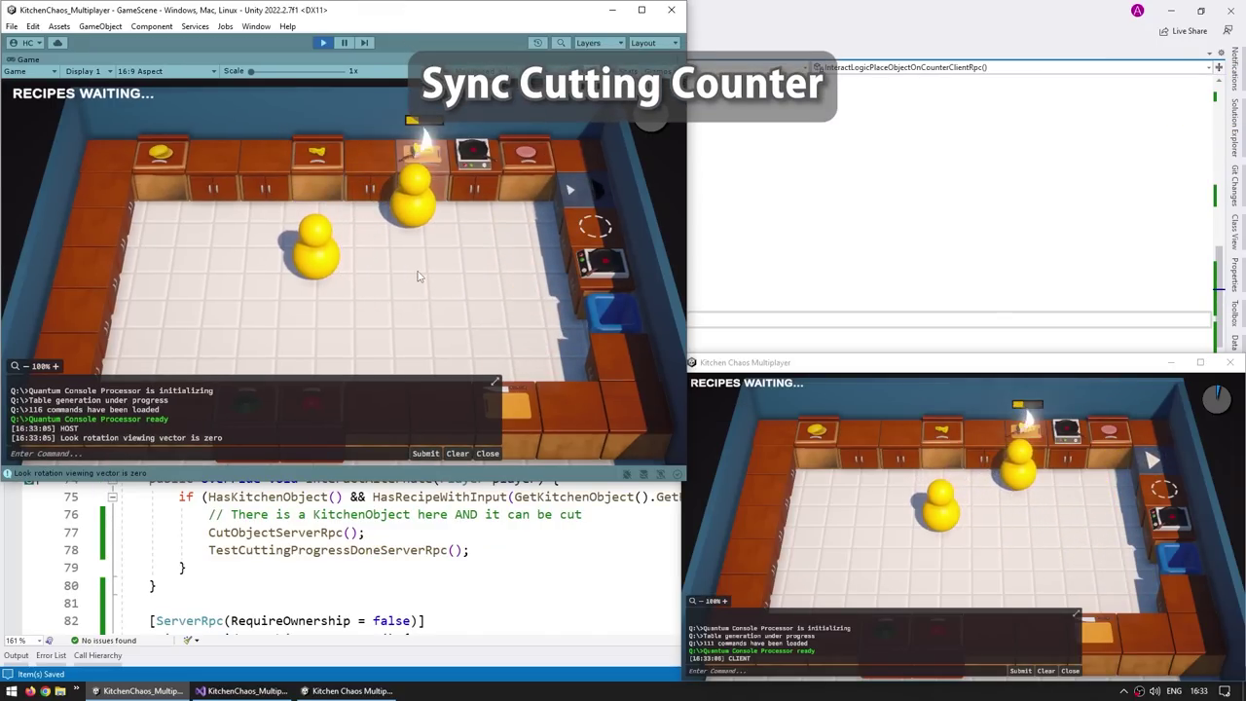
Step: Walk the client duck to the stove counter and step away while the patty fries
click(1009, 523)
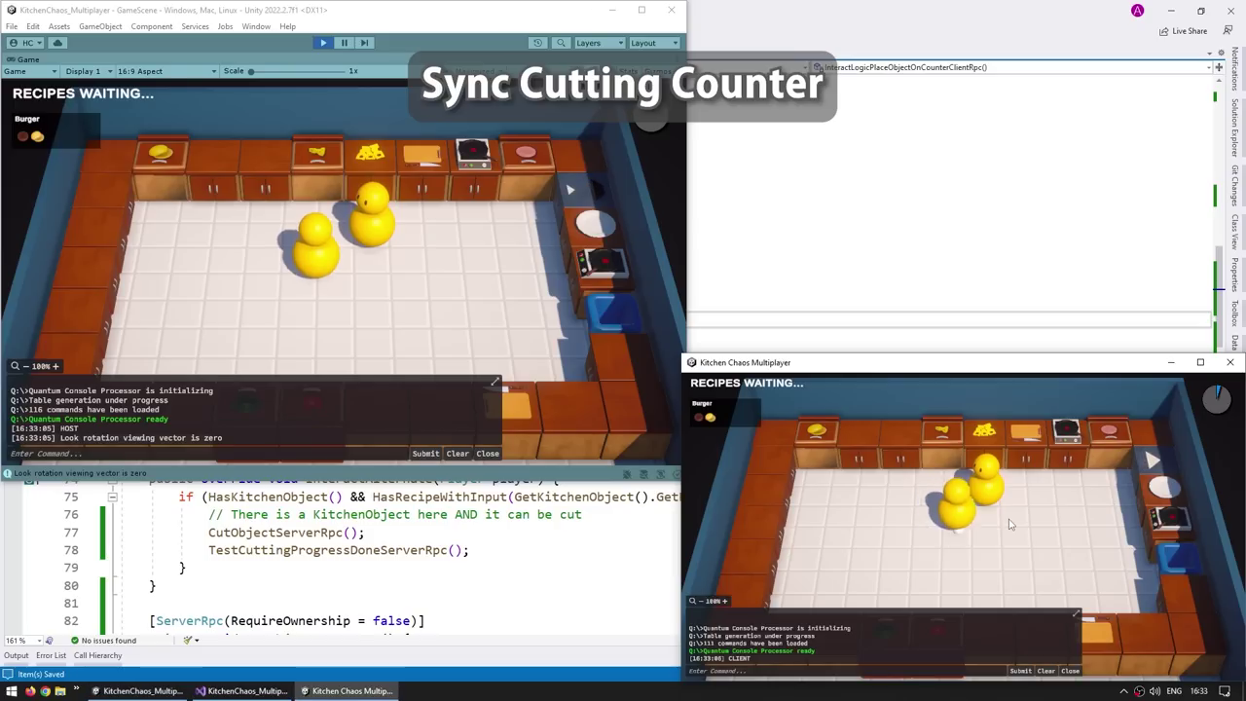
key(d)
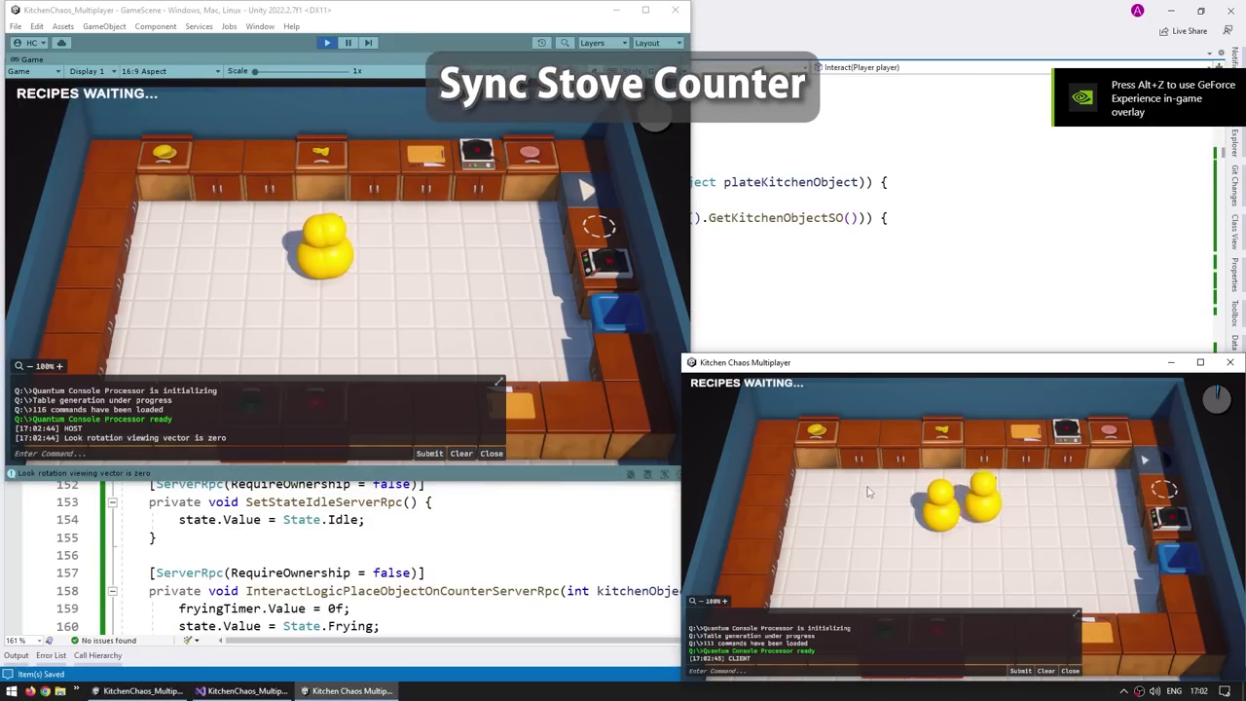
key(d)
key(w)
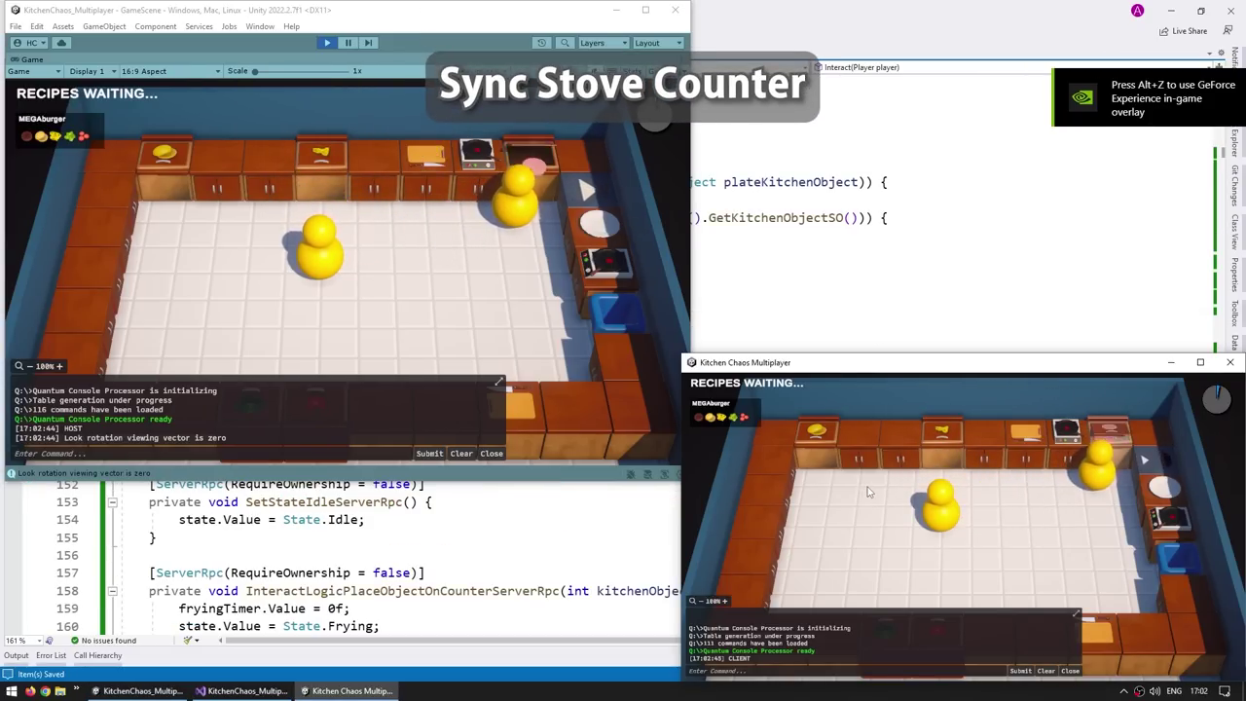
key(a)
key(d)
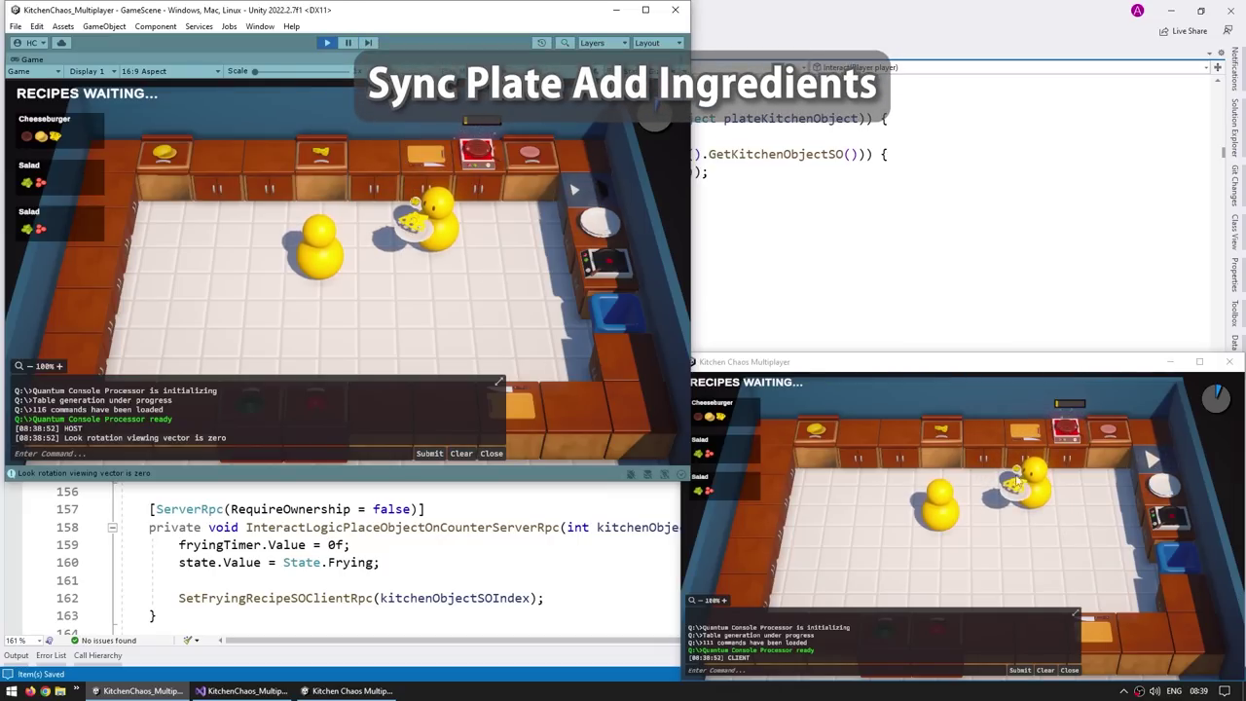
Step: Carry the plate right and walk the host duck into the other duck to test collisions
key(d)
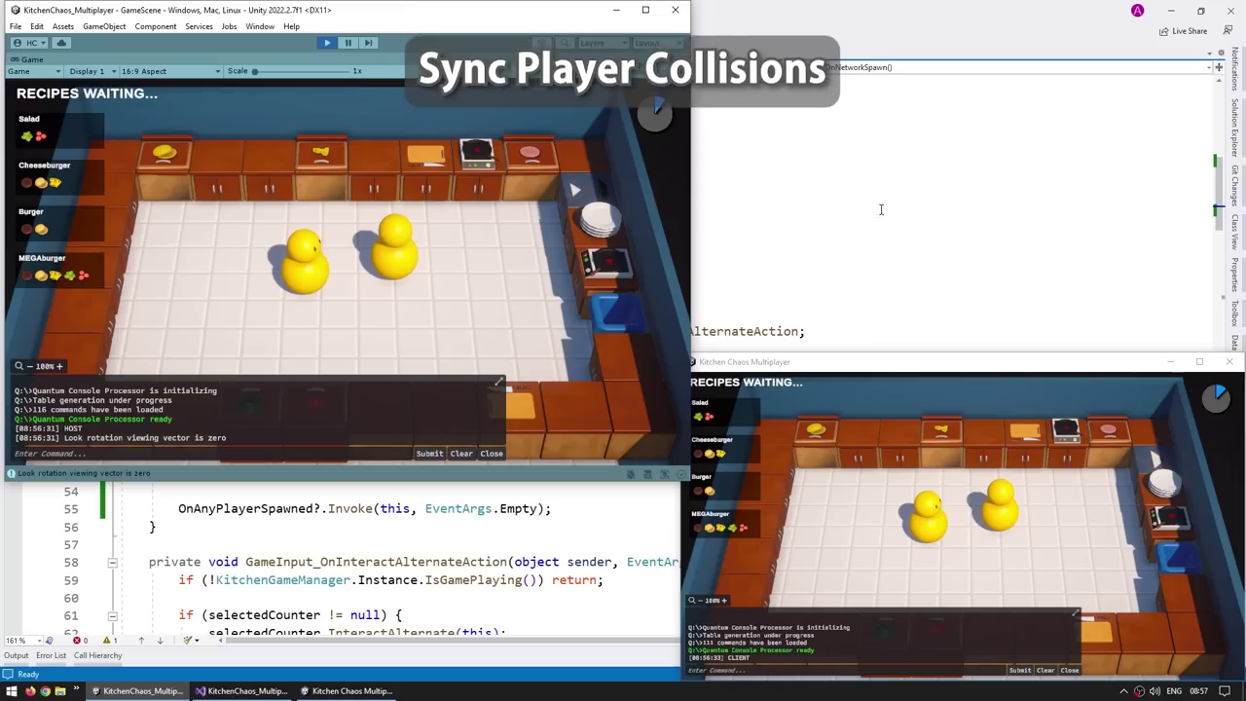
key(d)
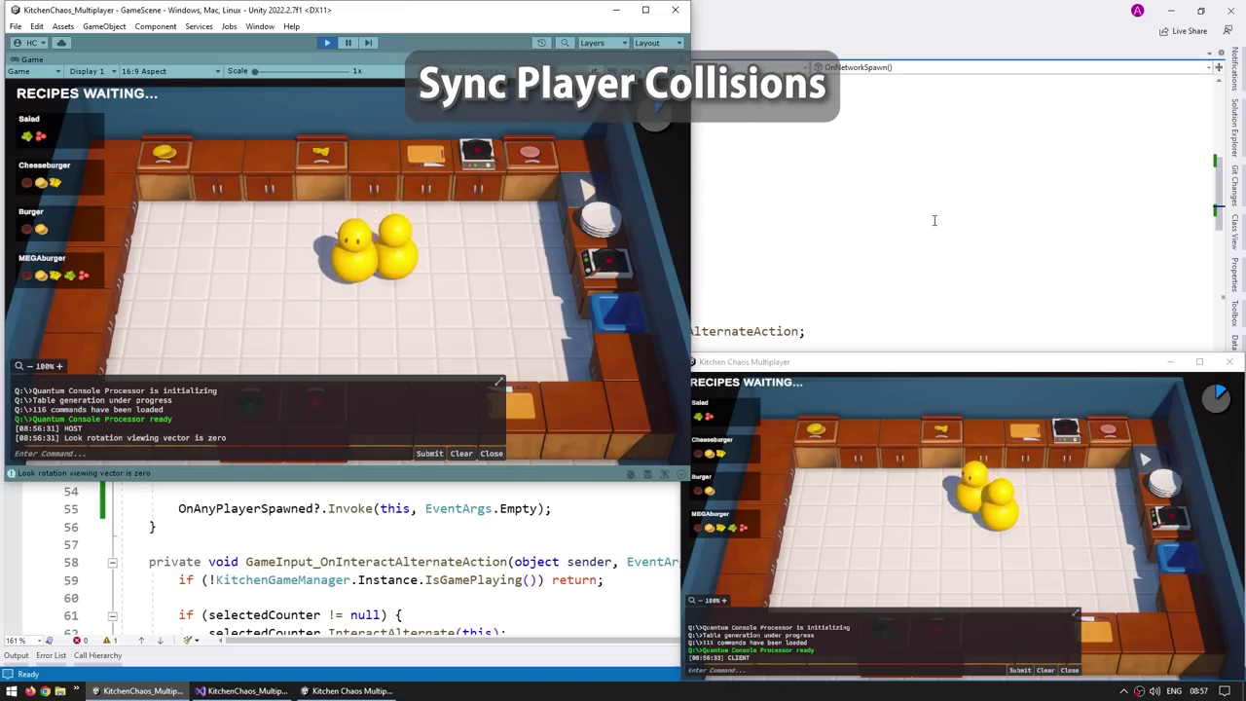
key(d)
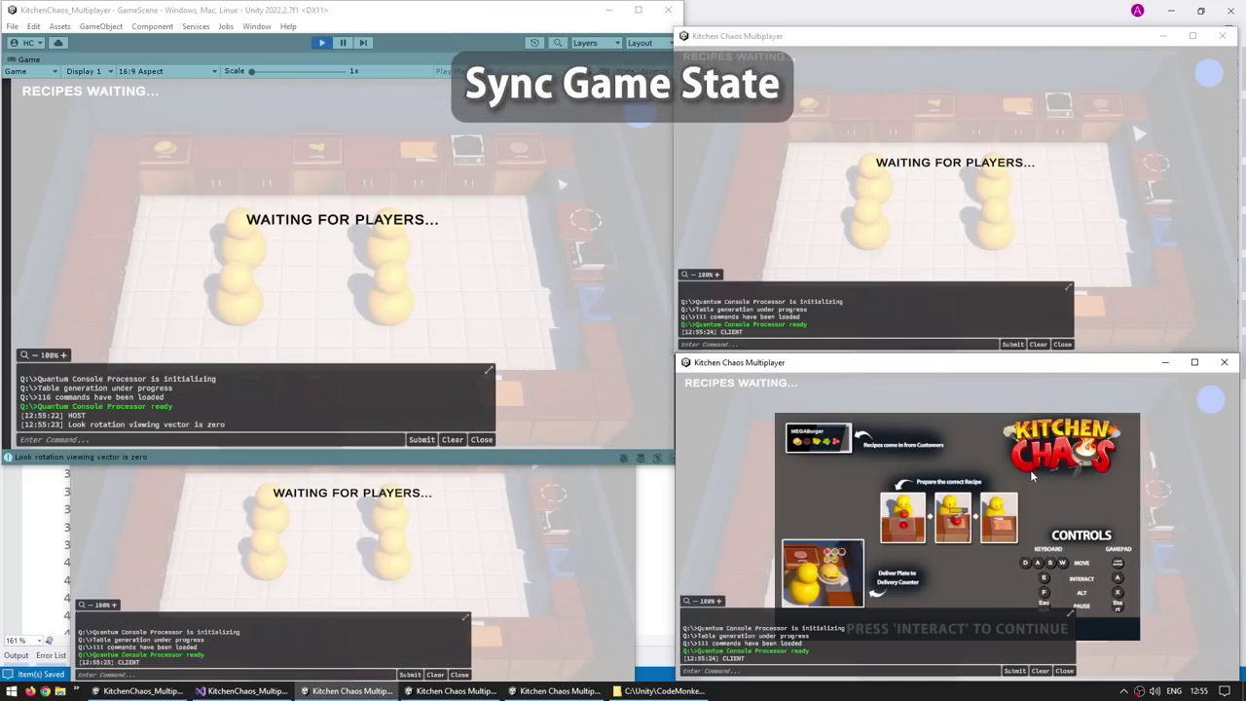
Step: Dismiss the tutorial, pause and resume the host game, and move the client's duck around
key(e)
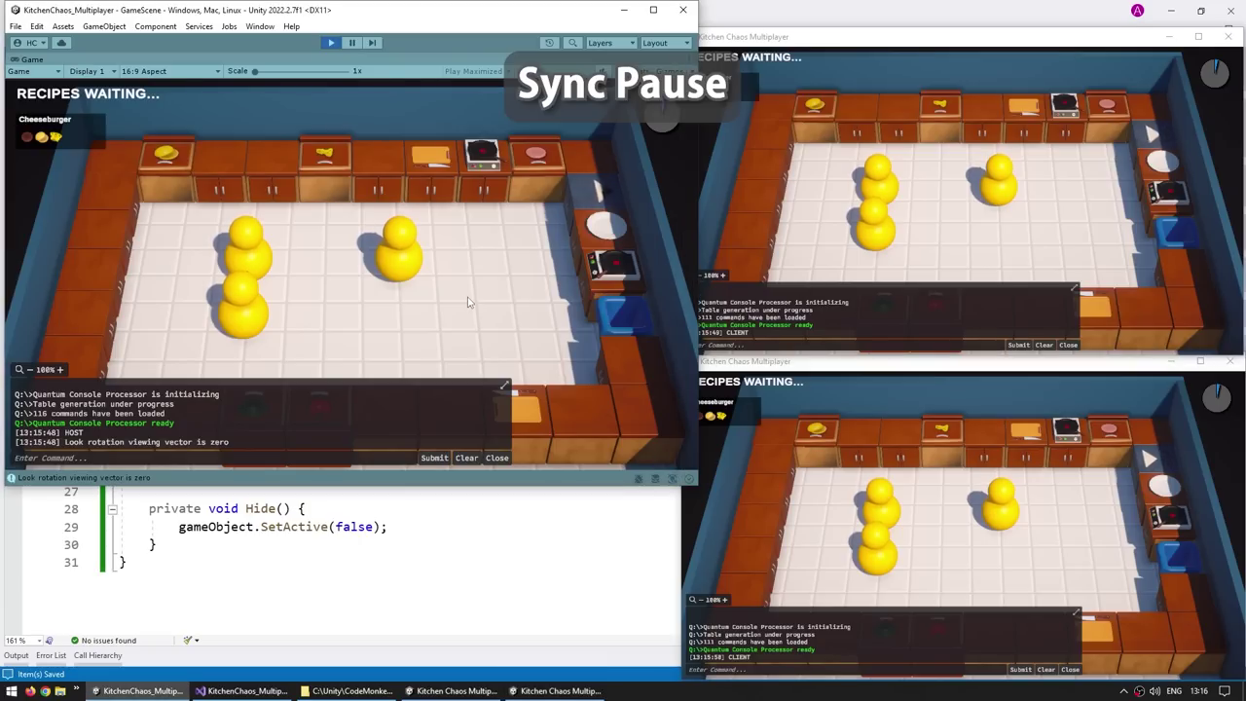
key(Escape)
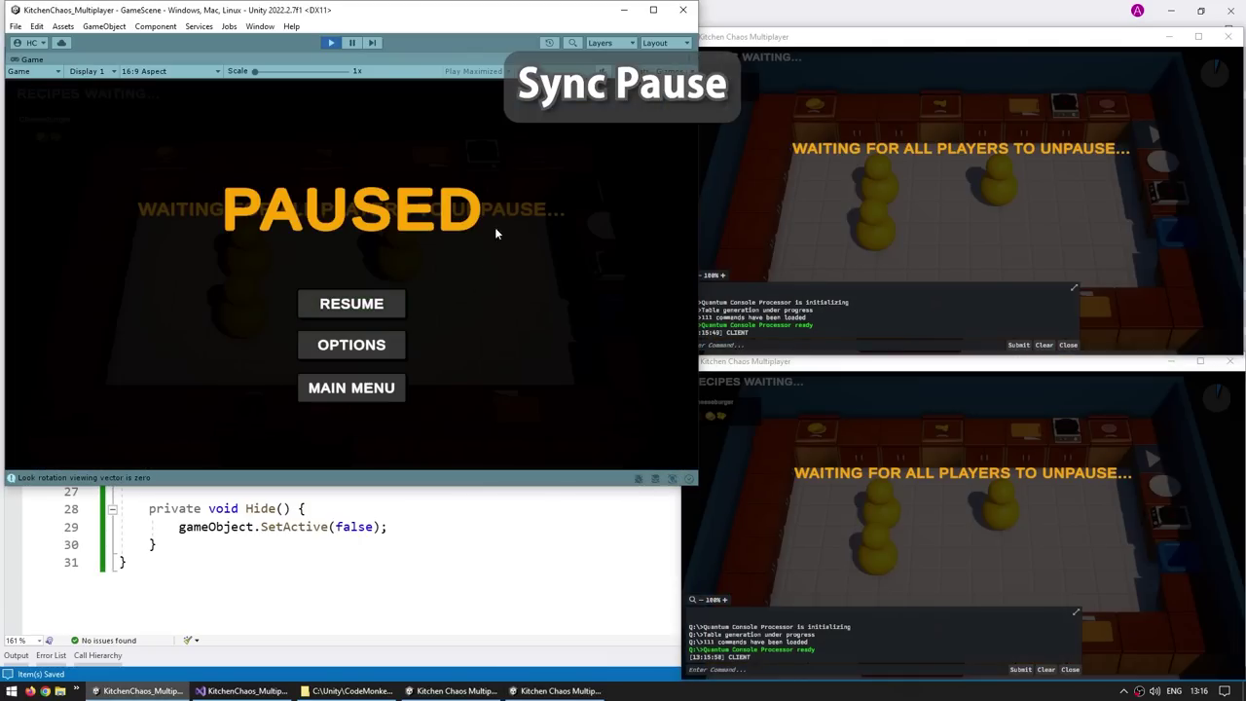
click(903, 224)
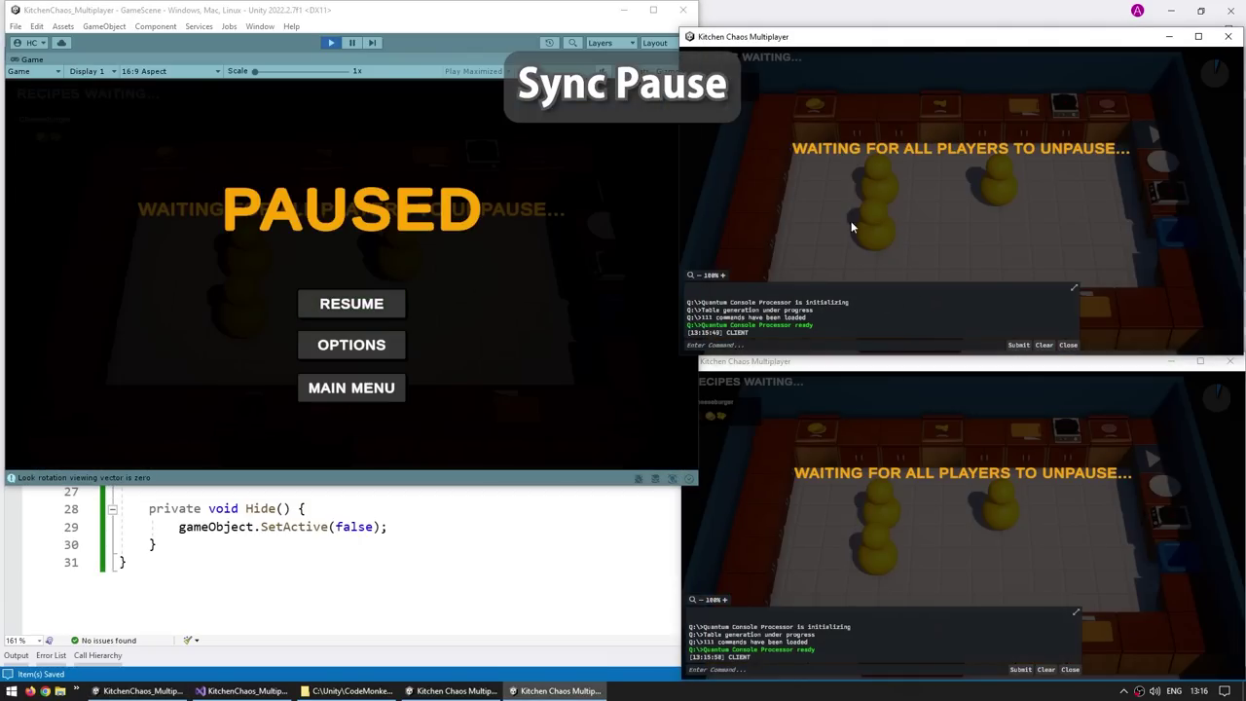
click(568, 186)
click(356, 304)
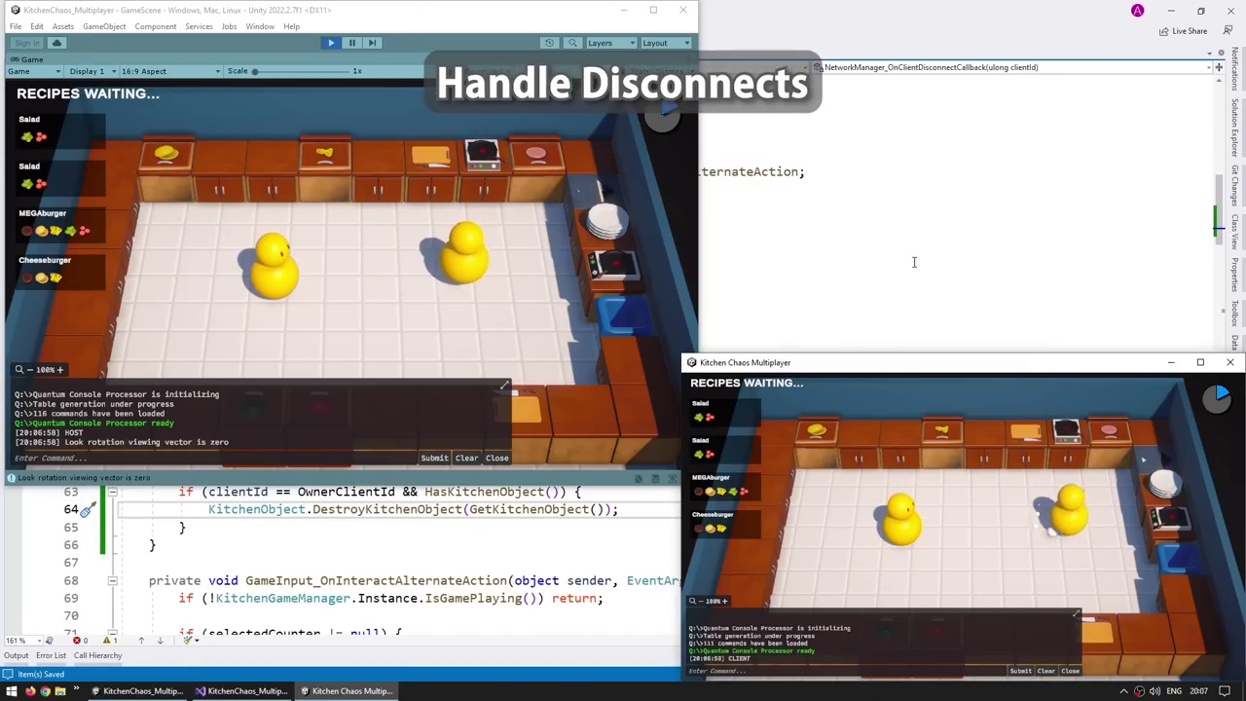
key(d)
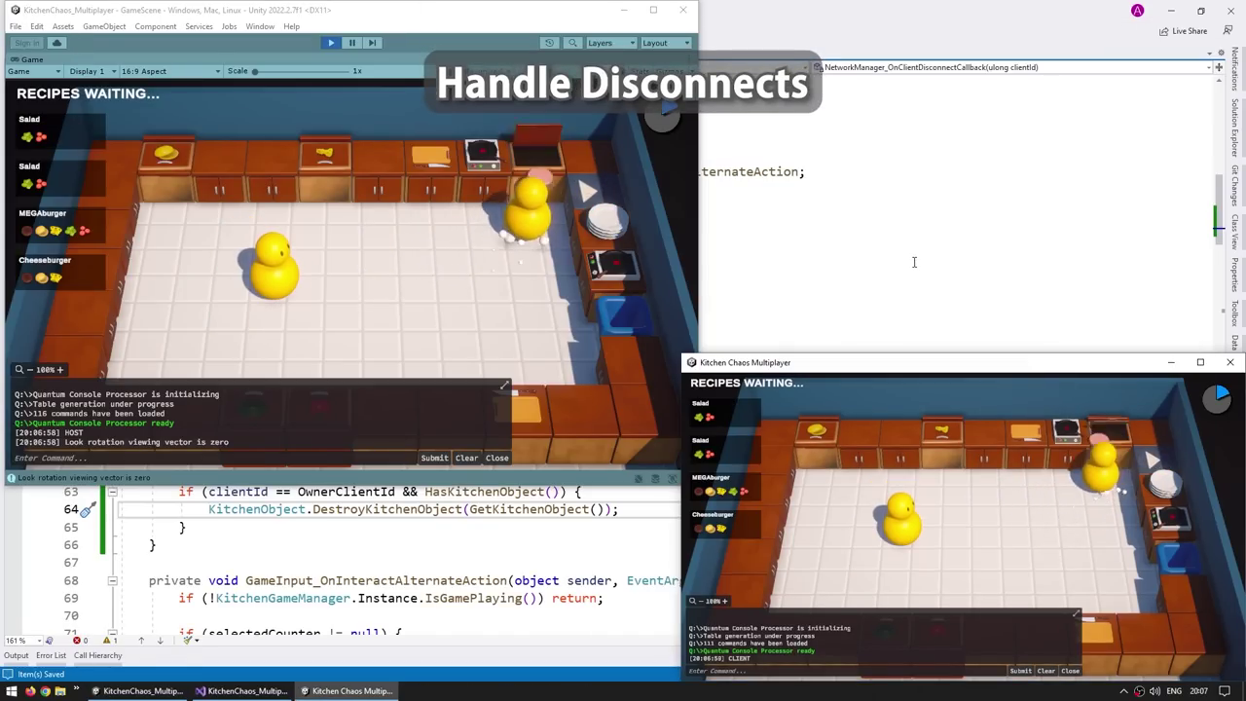
key(a)
Step: Close the client game, keep the host moving, and join late from a newly launched client
click(1229, 363)
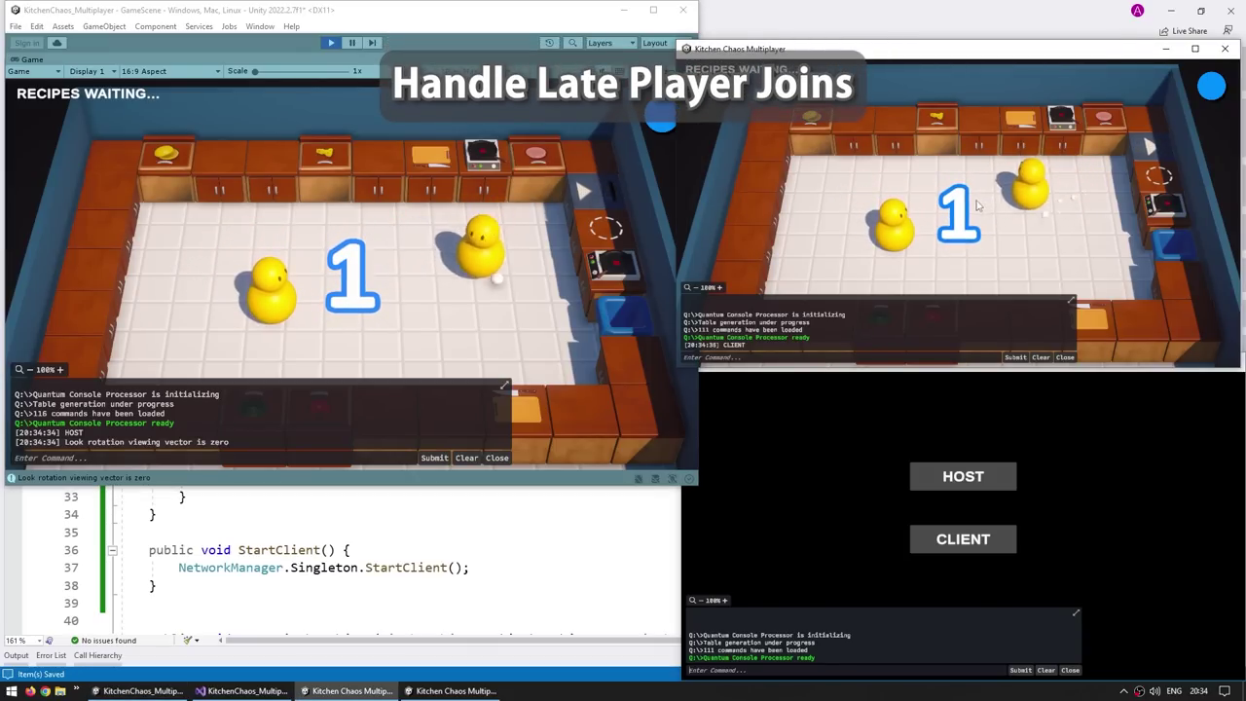
key(a)
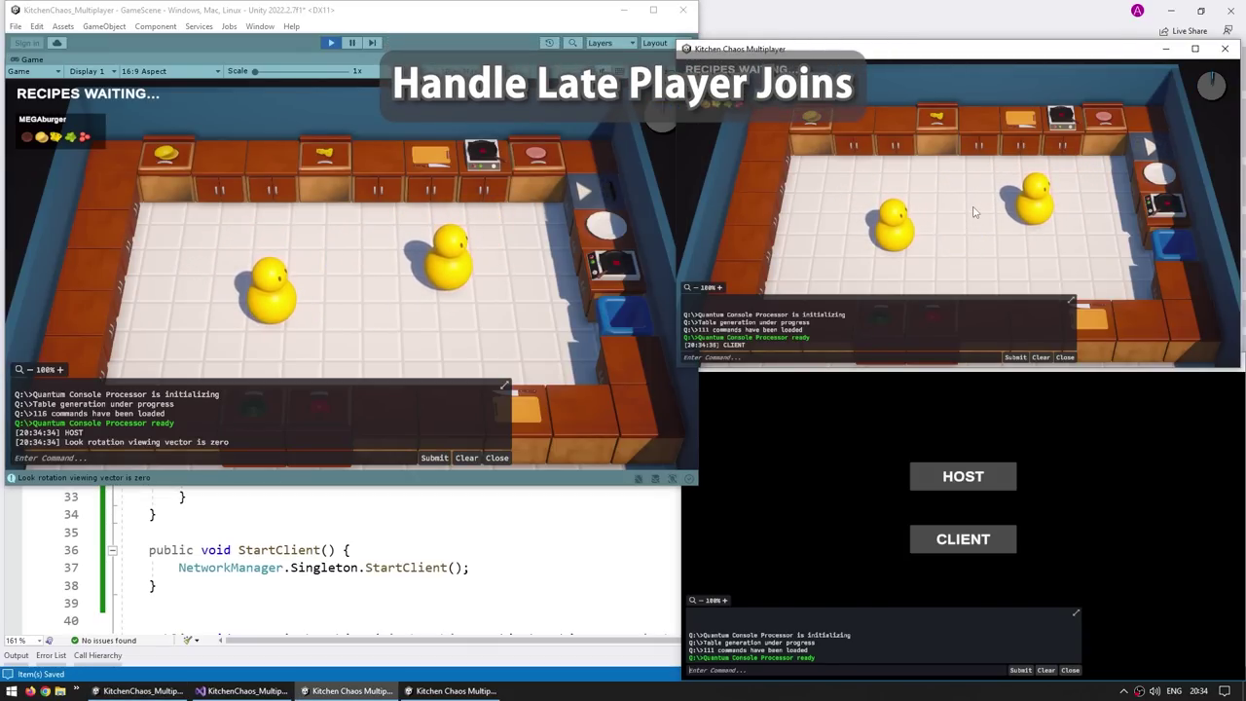
click(873, 445)
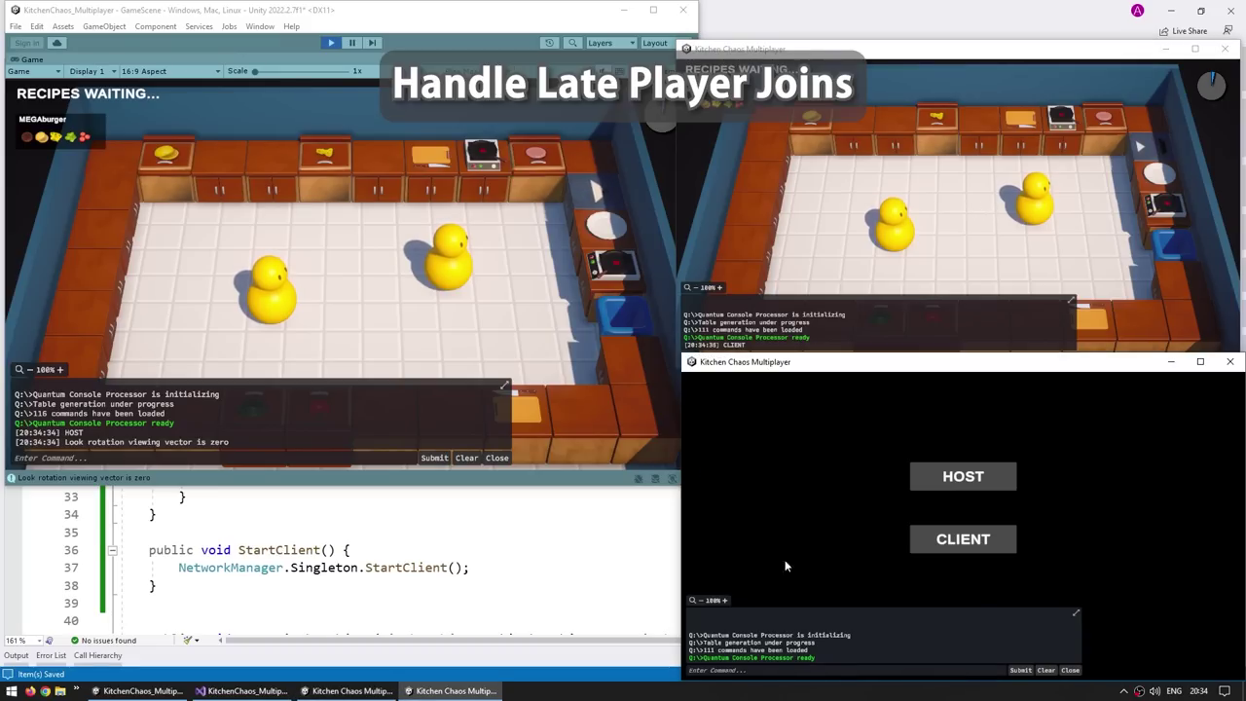
click(970, 541)
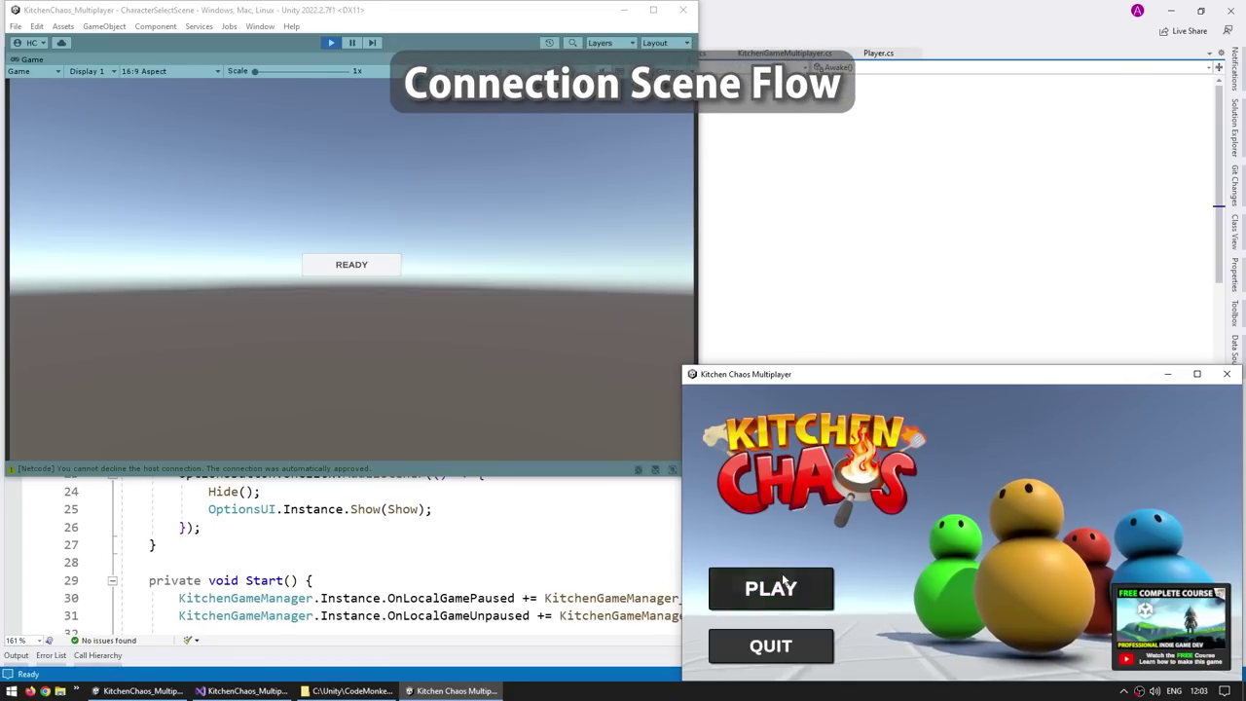
Step: Move the client into the lobby, ready the host, and dismiss both tutorial screens
click(768, 587)
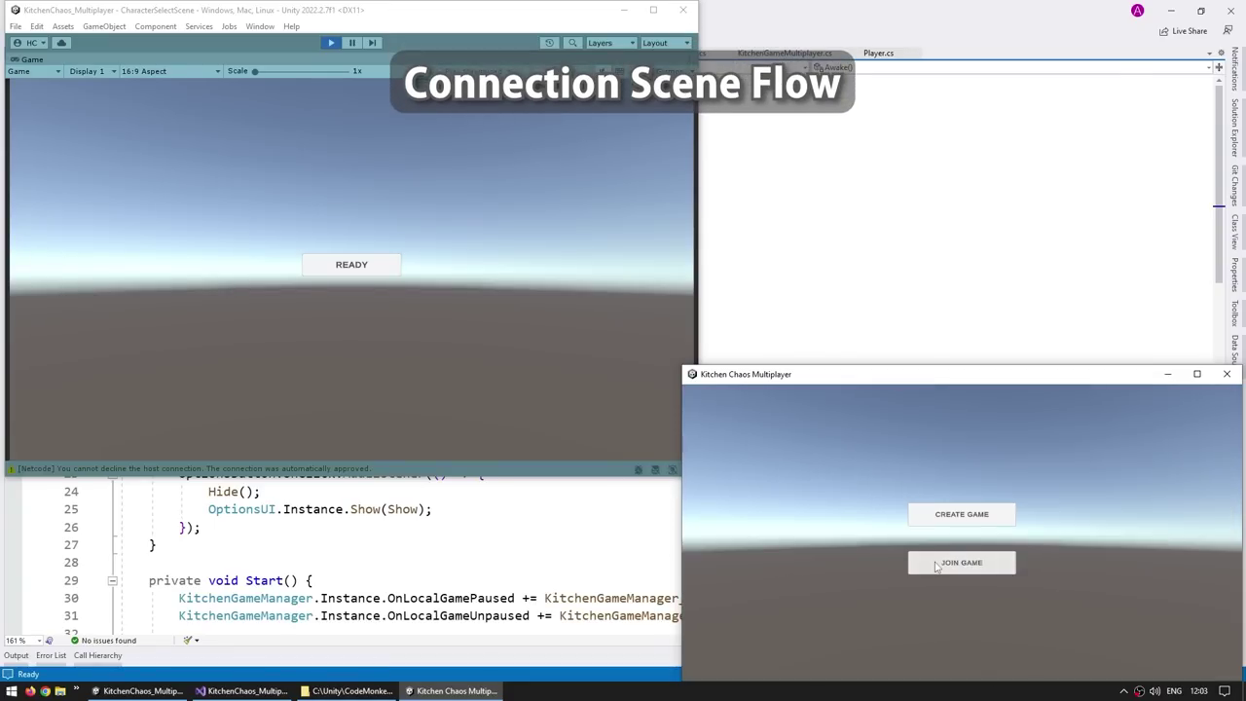
click(345, 266)
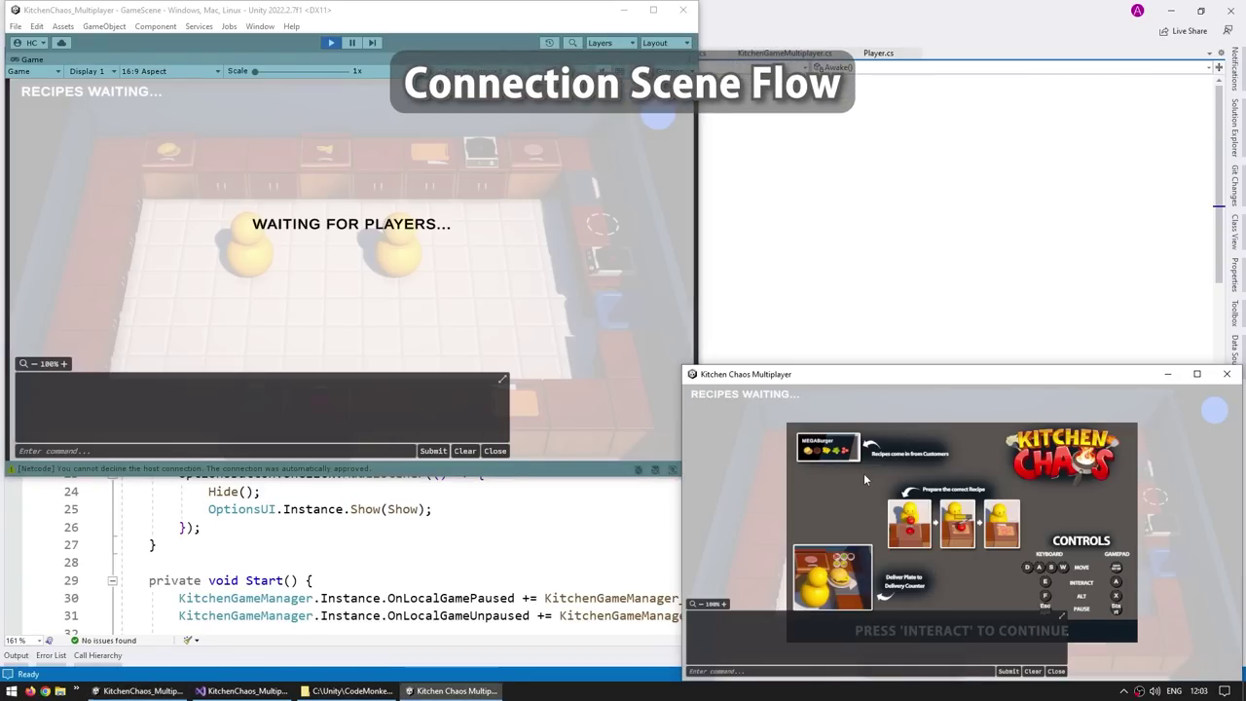
key(e)
click(467, 269)
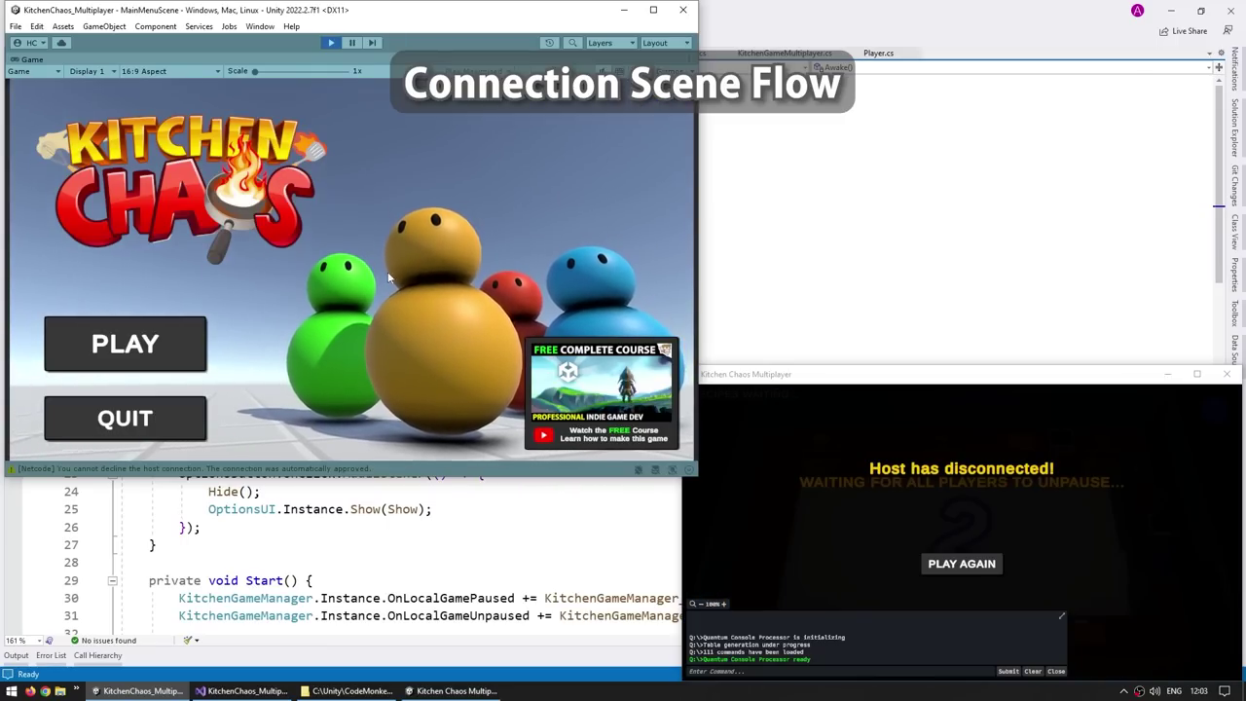
Step: Create a new game as host and join it from the client via the main menu
click(124, 352)
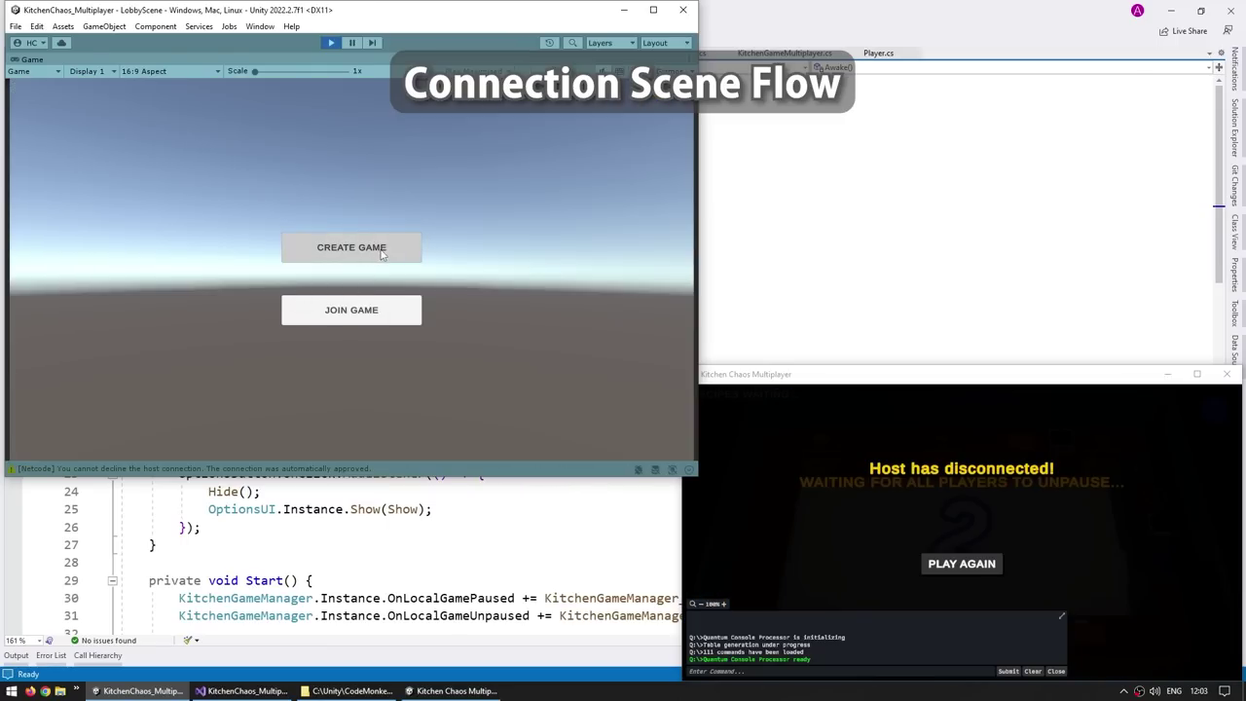
click(381, 248)
click(961, 563)
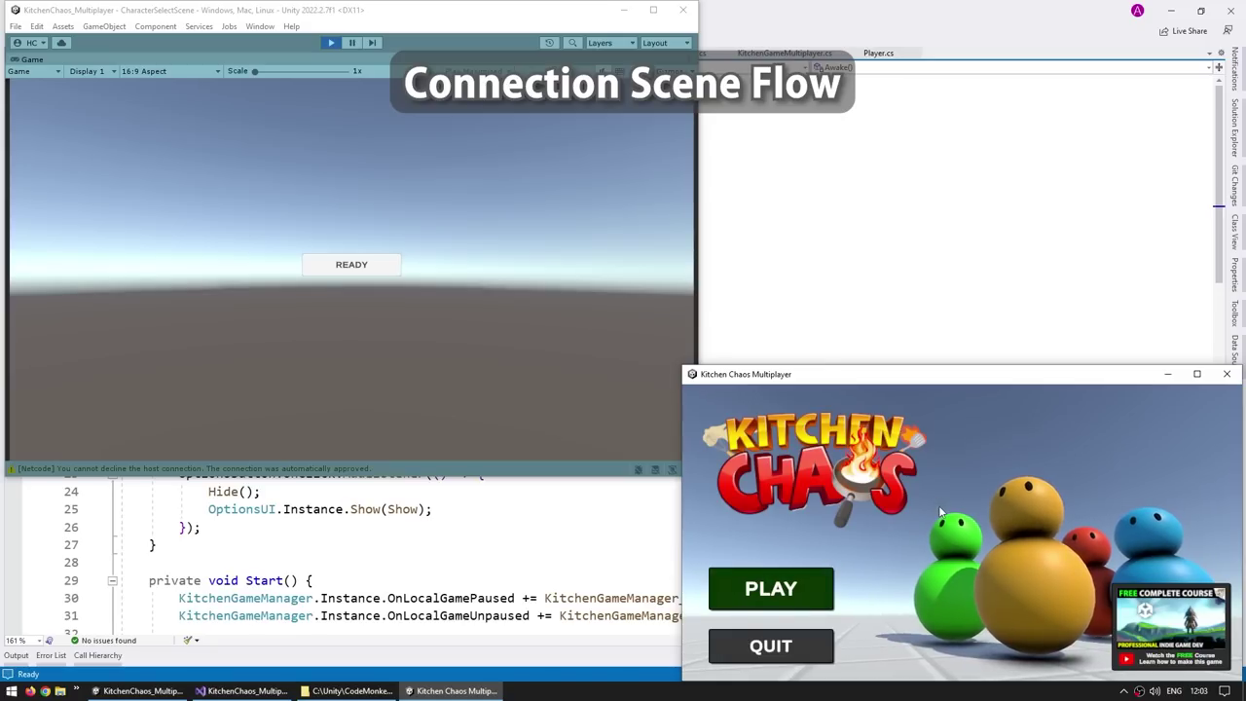
click(793, 584)
click(930, 564)
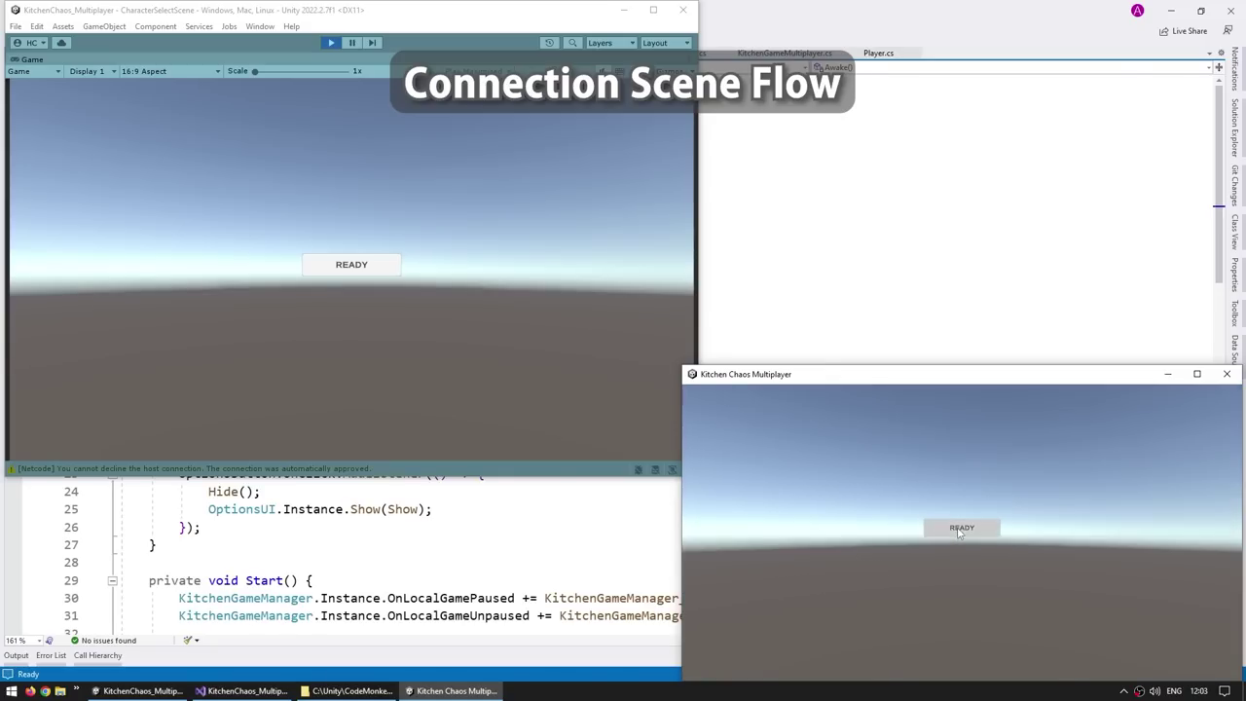
Step: Mark host and client ready and dismiss both tutorial screens
click(343, 276)
key(e)
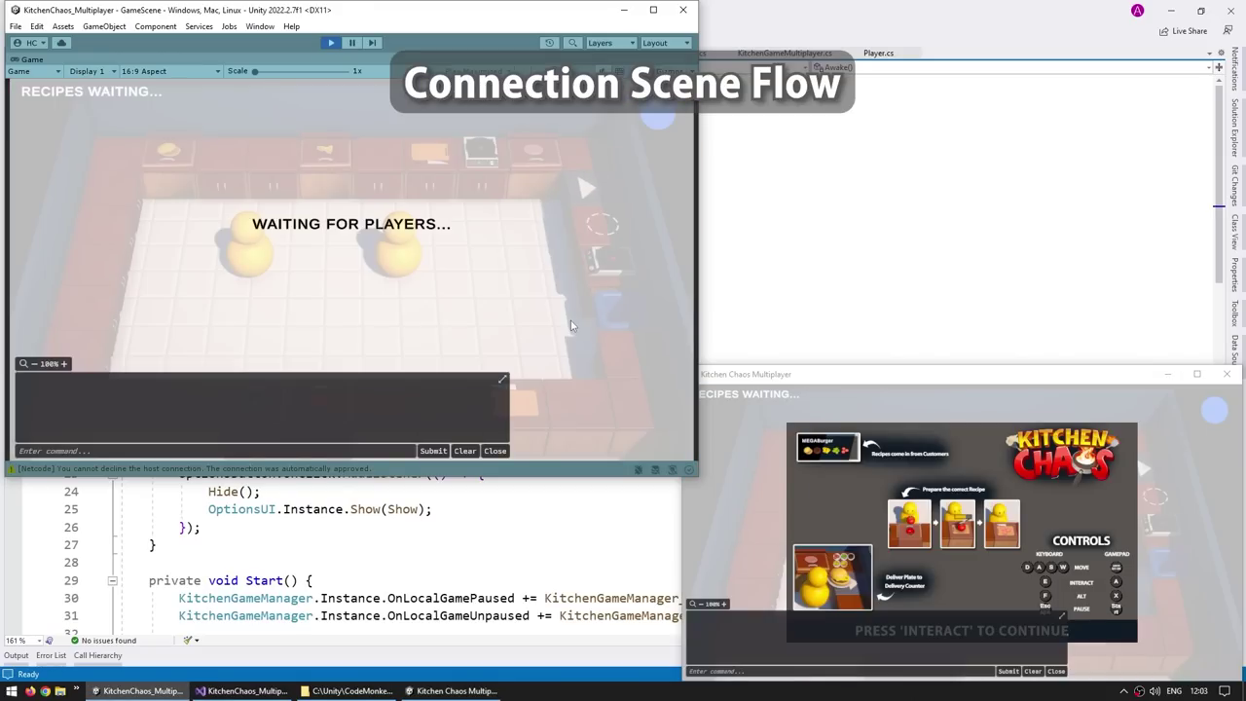
click(827, 470)
key(e)
click(478, 271)
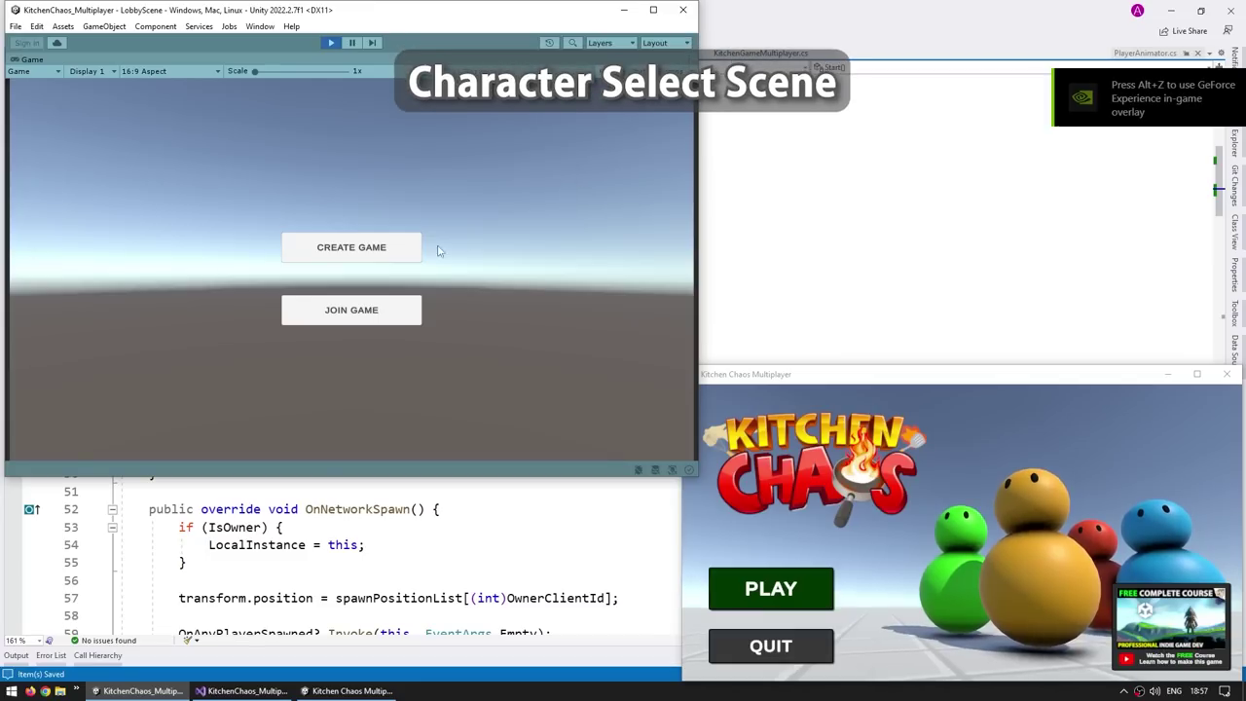
Step: Create a game as host with a purple character and join its character select from the client
click(352, 247)
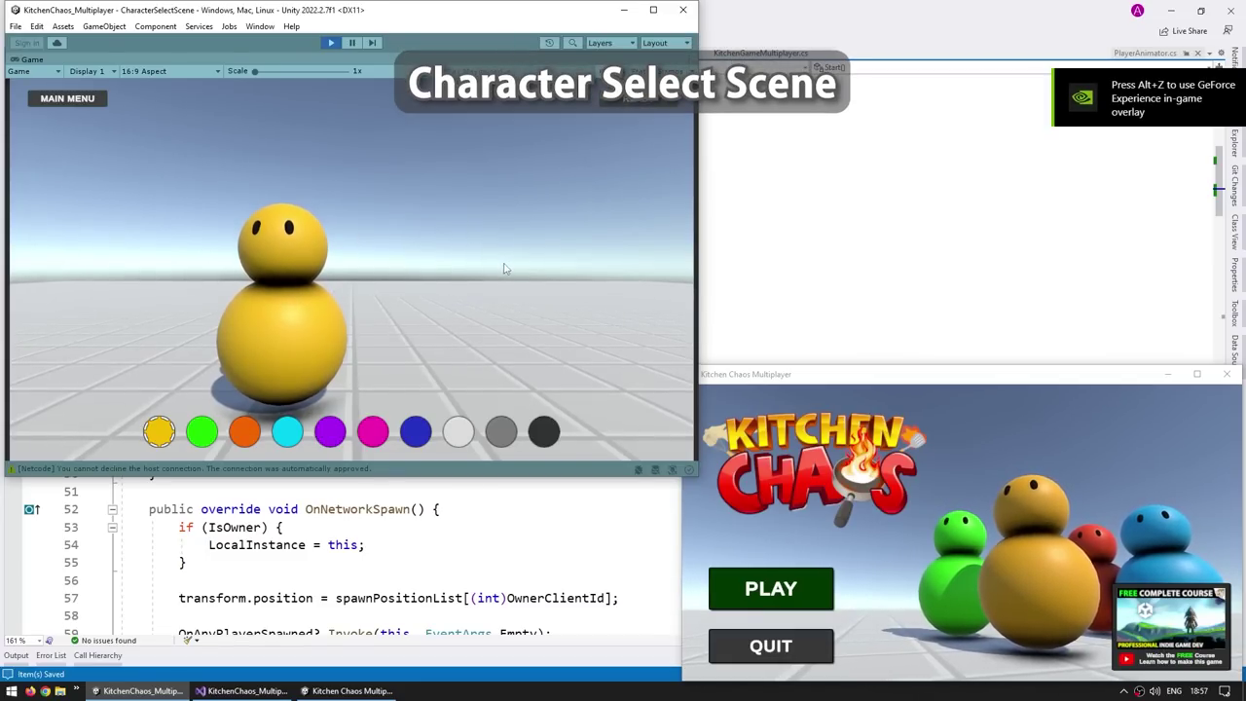
click(330, 431)
click(770, 604)
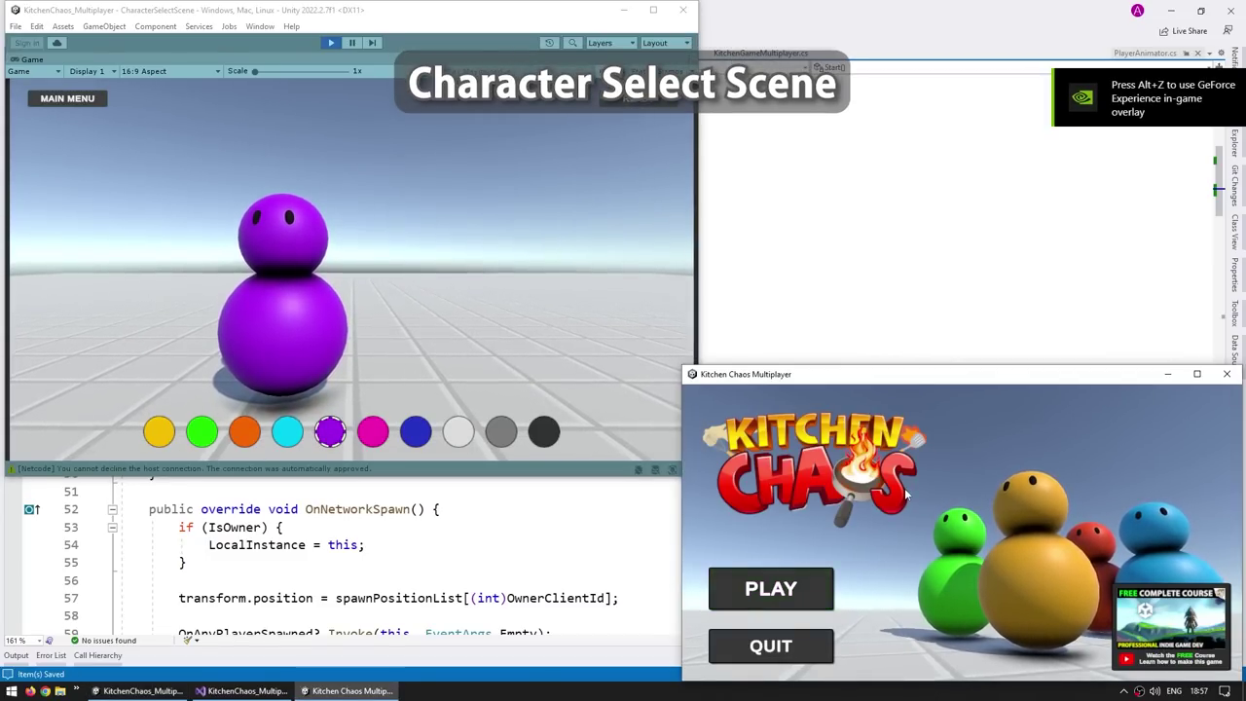
click(770, 604)
click(960, 564)
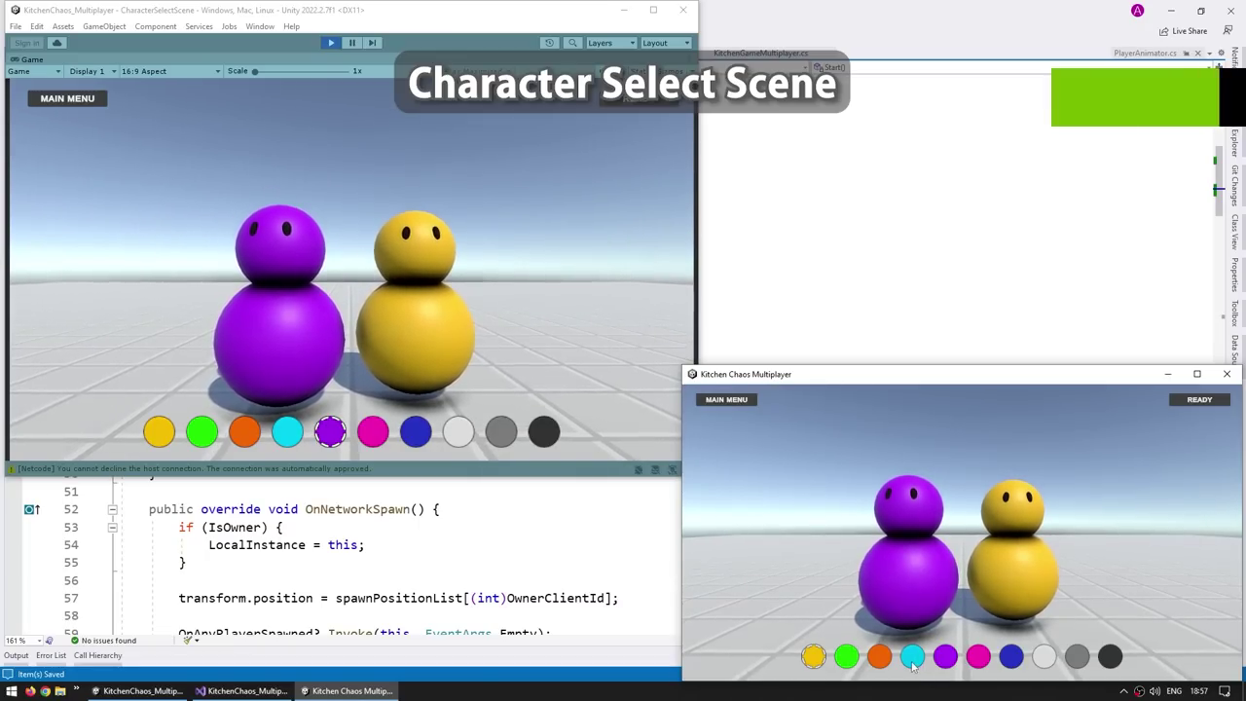
Step: Make the client character cyan, ready both players, and dismiss the tutorial
click(912, 656)
click(1198, 399)
click(600, 120)
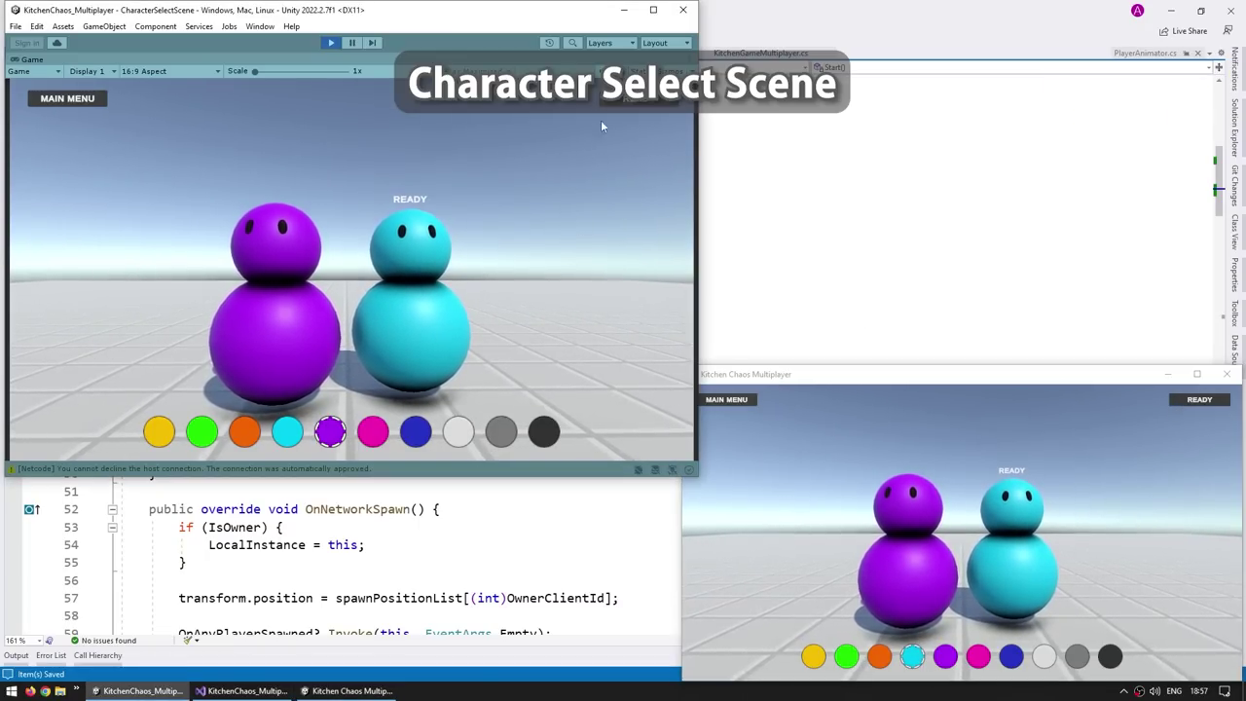
click(609, 104)
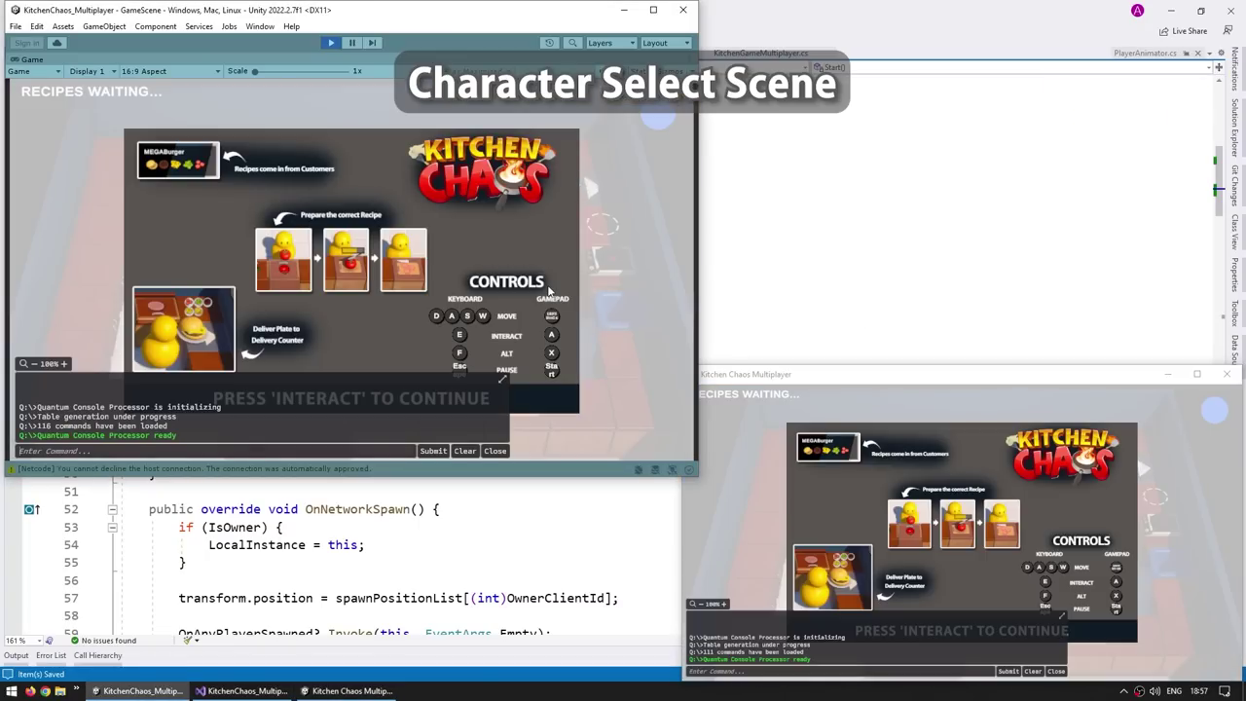
key(e)
key(e)
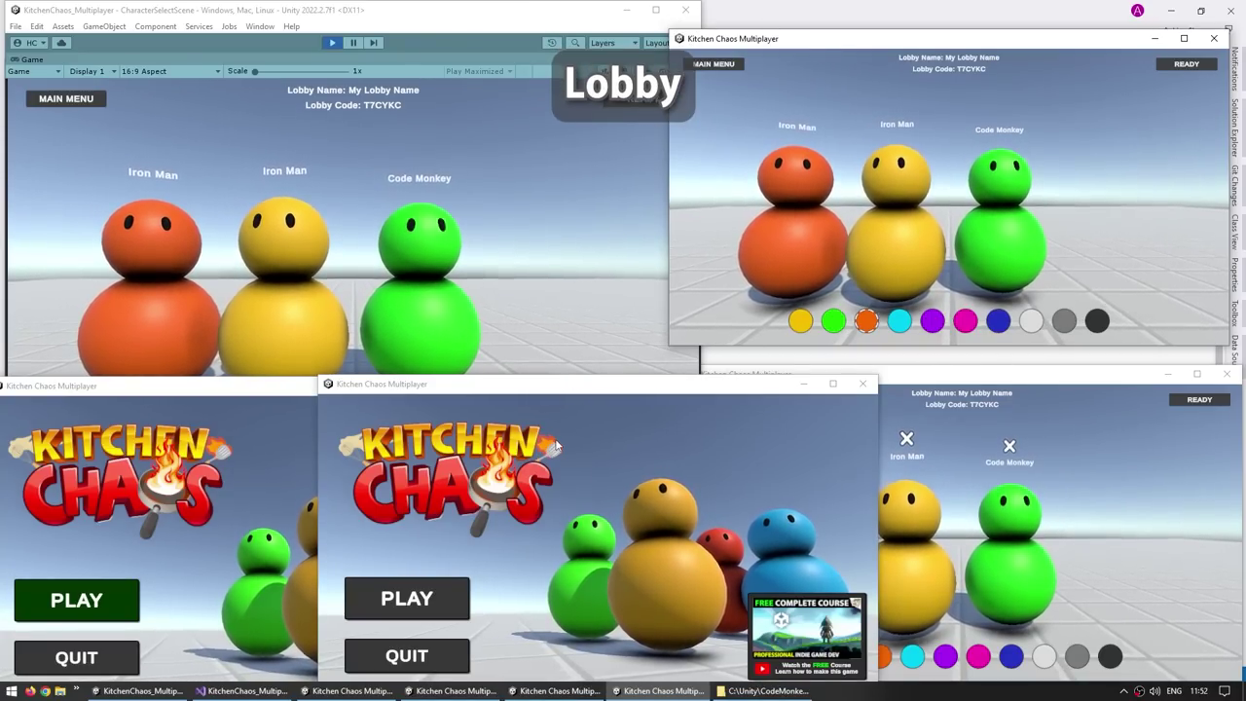
Step: Open the lobby menu in the middle client and dismiss the host and client tutorials
click(433, 599)
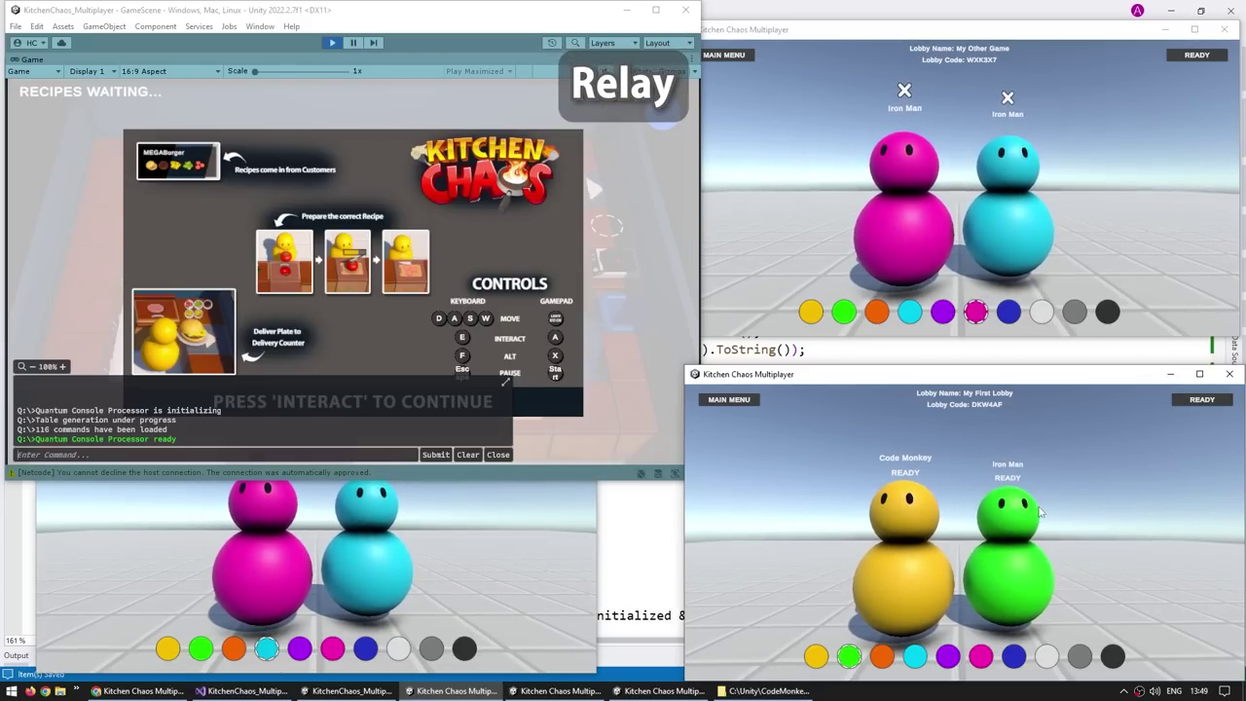
key(e)
click(538, 251)
key(e)
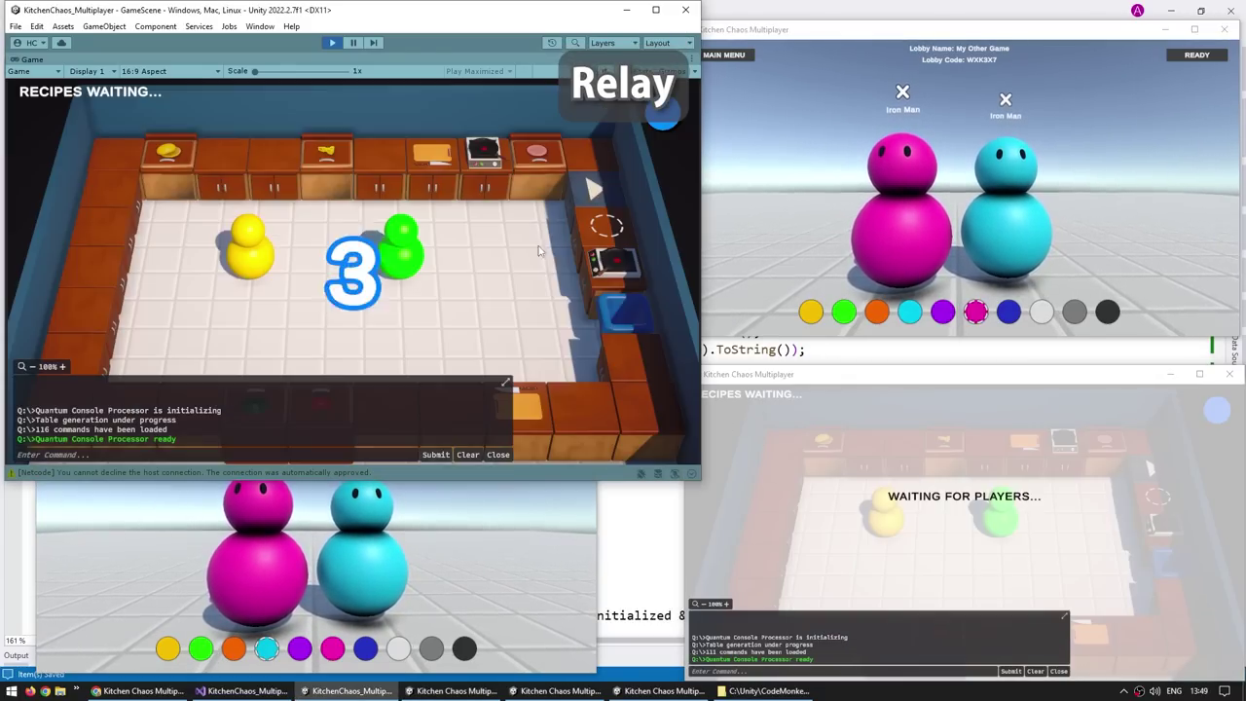
click(1005, 167)
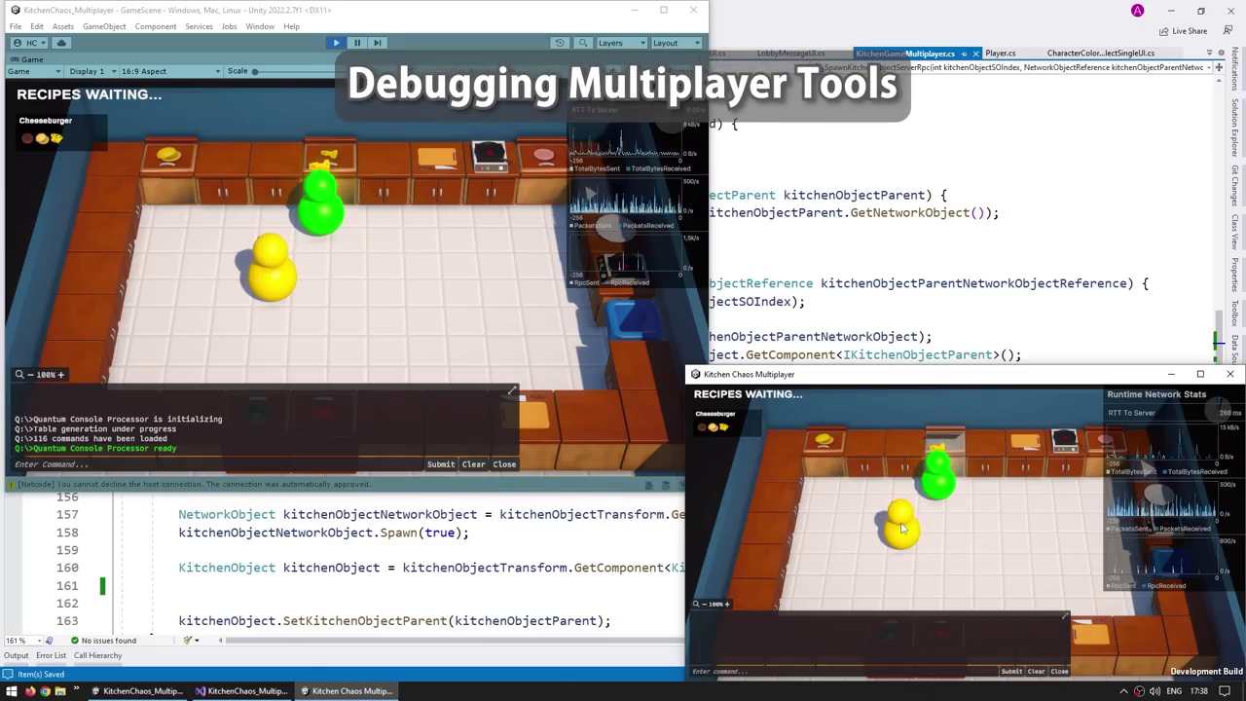
Step: Walk the green player right and left, then start a singleplayer game and dismiss its tutorial
key(d)
key(a)
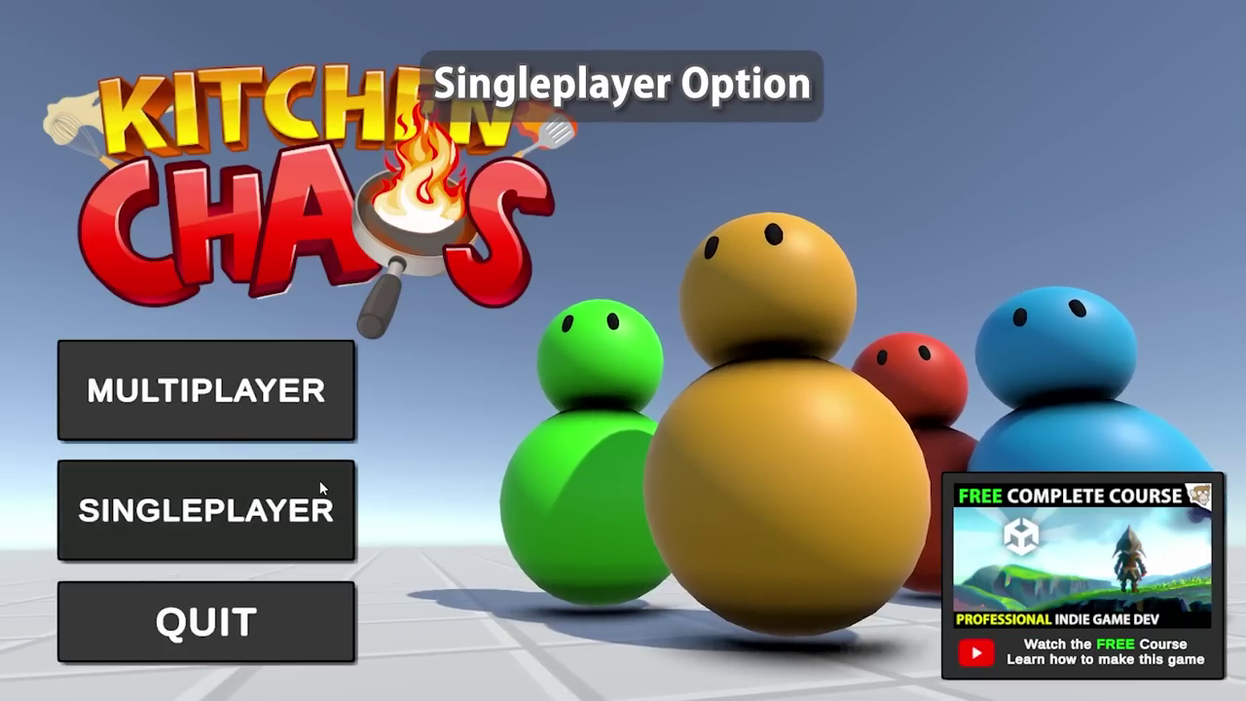
click(321, 489)
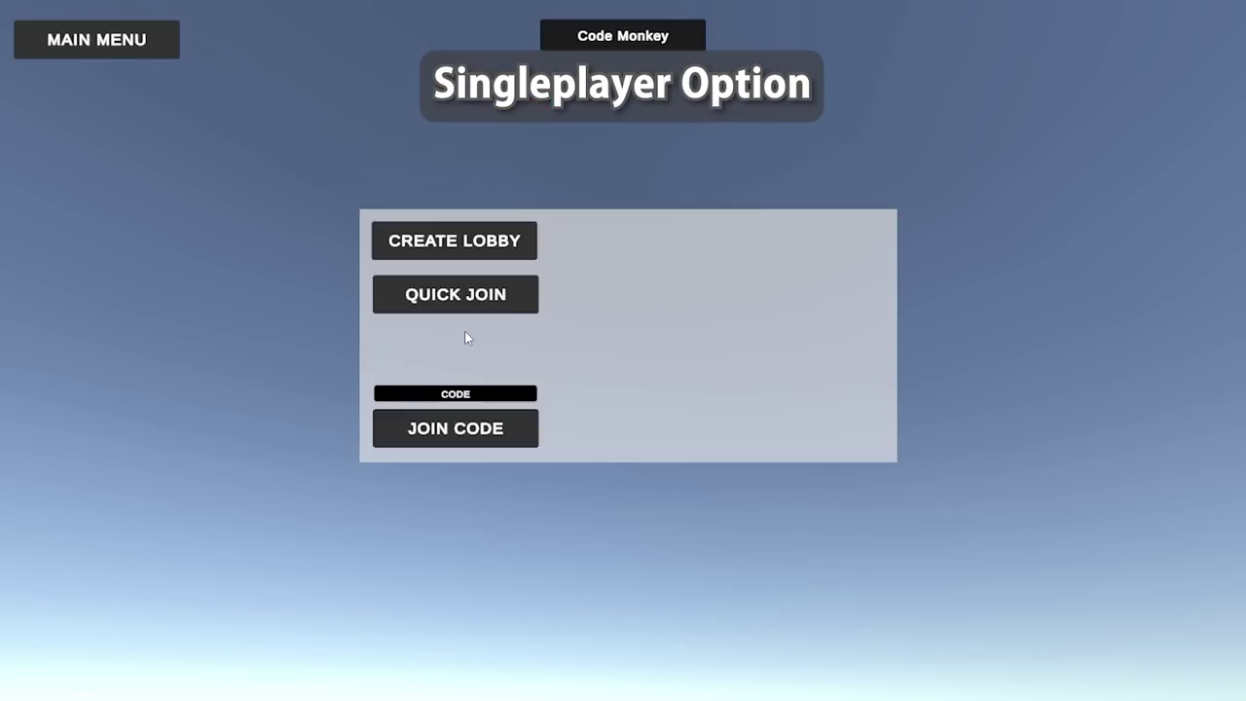
key(e)
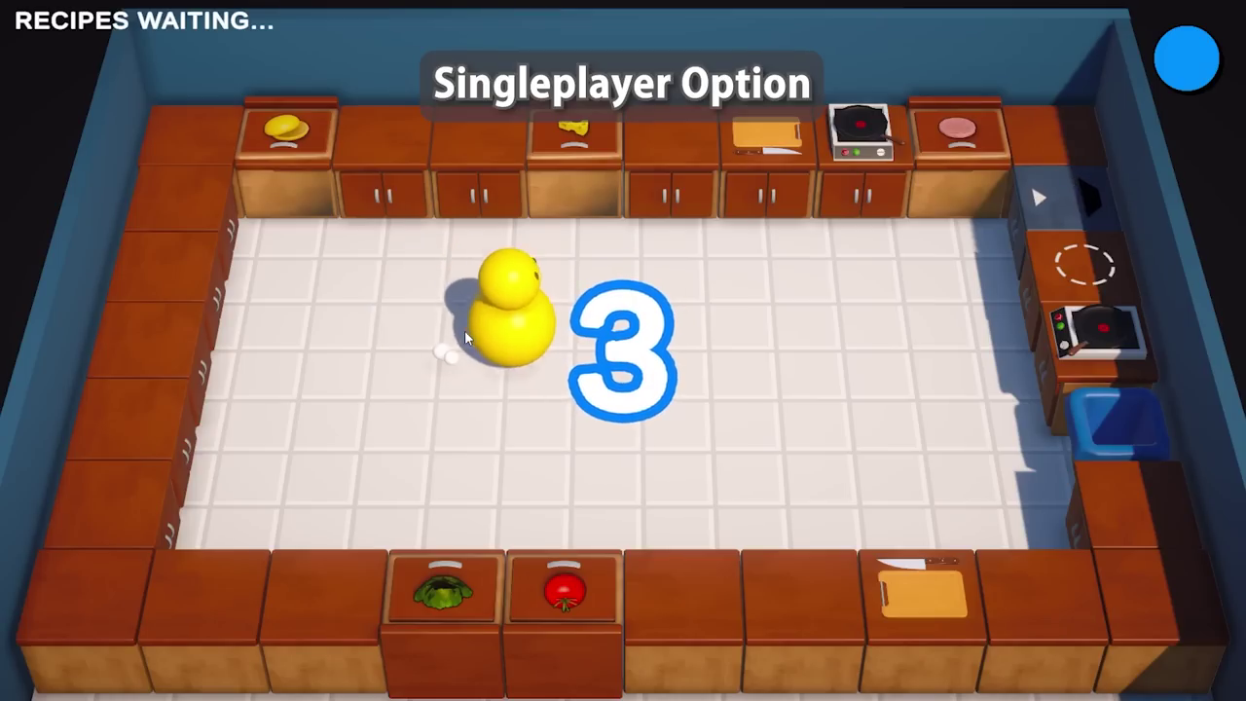
Step: Walk the lone duck down and right across the kitchen floor
key(s)
key(d)
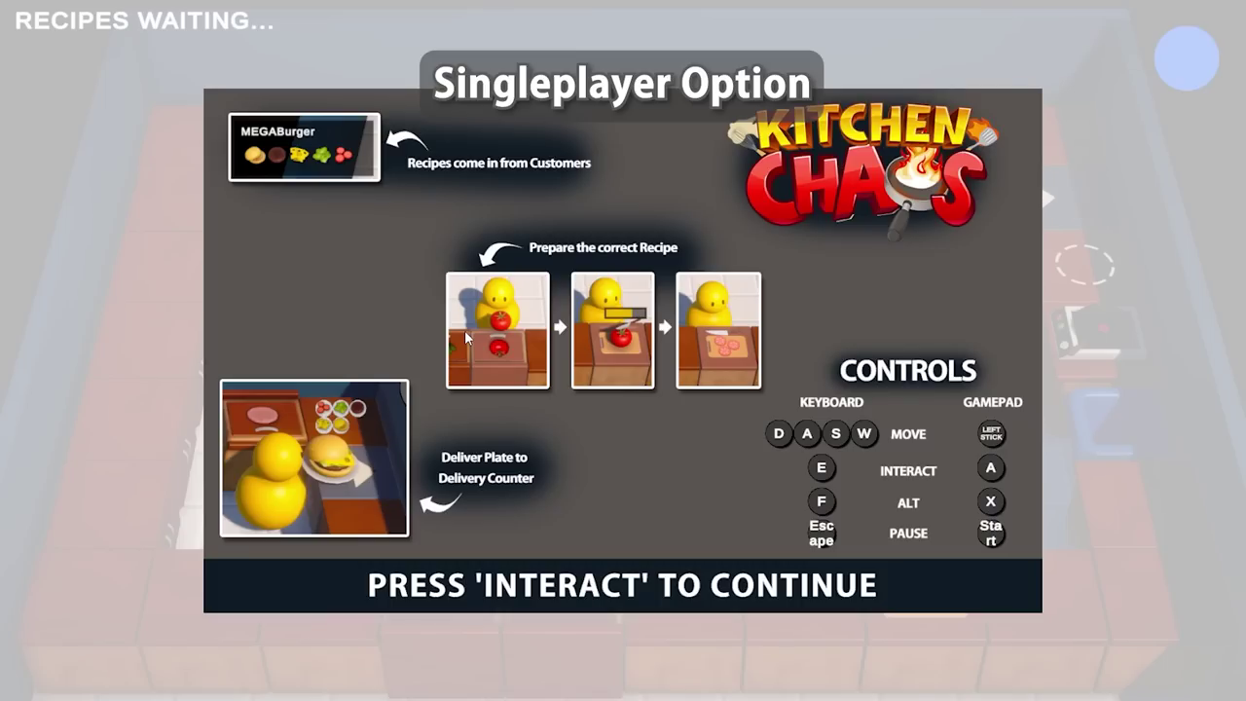
key(e)
key(d)
key(s)
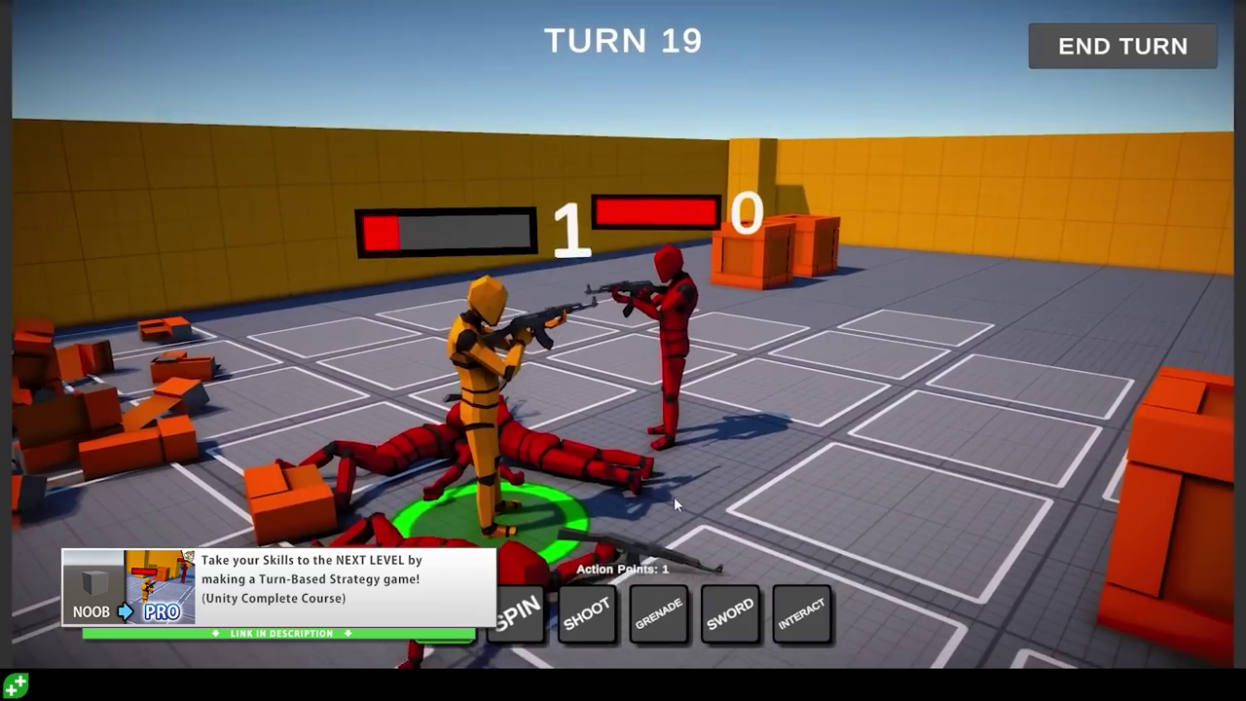
click(728, 595)
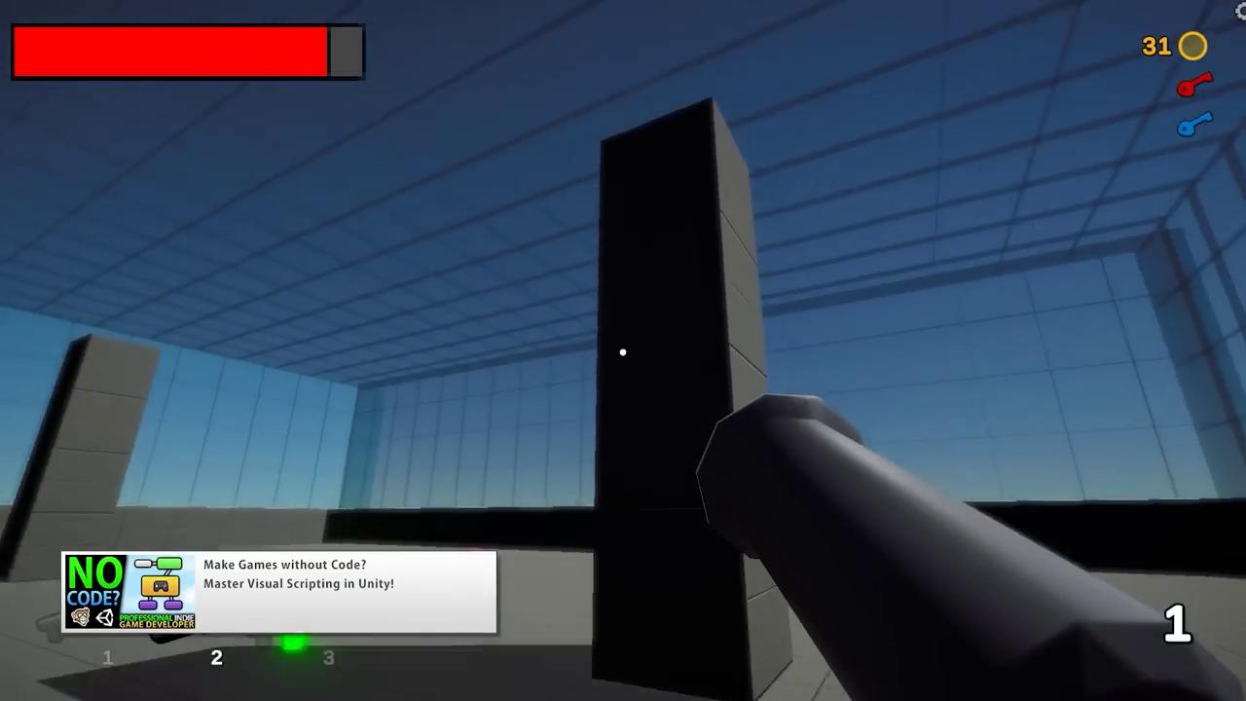